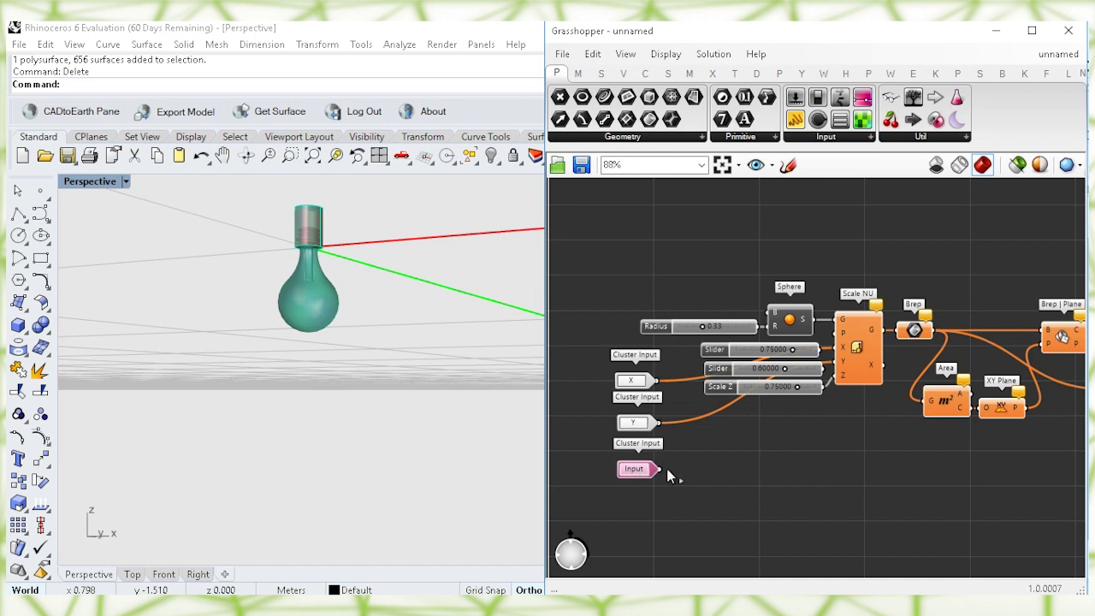
Connect the third Cluster Input to the Z input of the Scale NU component.
left_click_drag(659, 472, 833, 378)
left_click_drag(648, 509, 693, 478)
Add a Cluster Input below the U Count slider and connect it to the U input of Divide Surface.
right_click_drag(899, 448, 688, 402)
right_click_drag(803, 434, 628, 435)
right_click_drag(1061, 346, 842, 366)
left_click(845, 323)
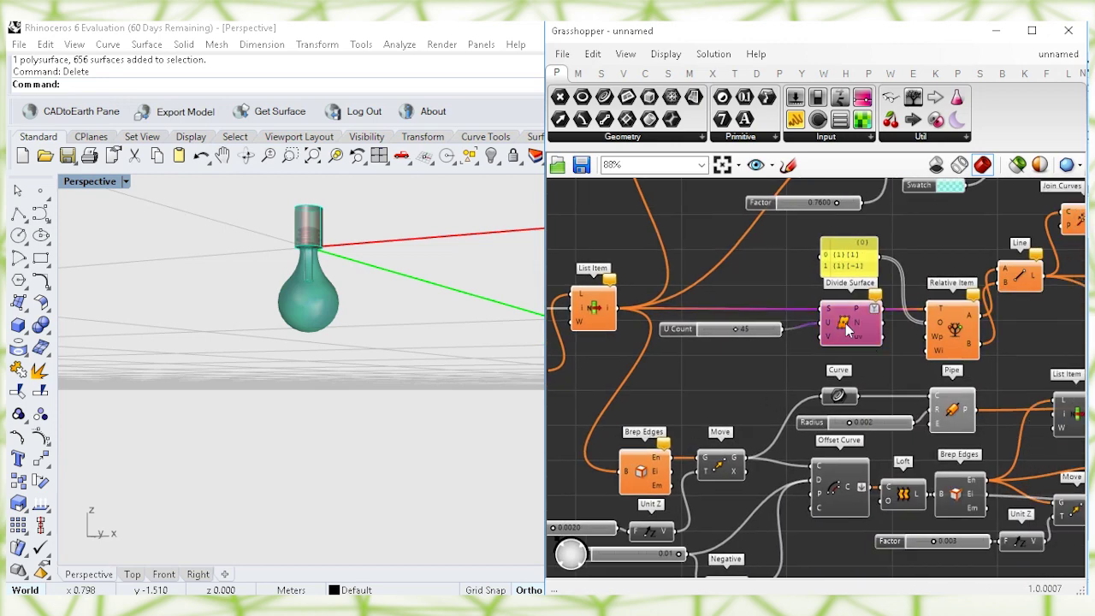
double_click(694, 379)
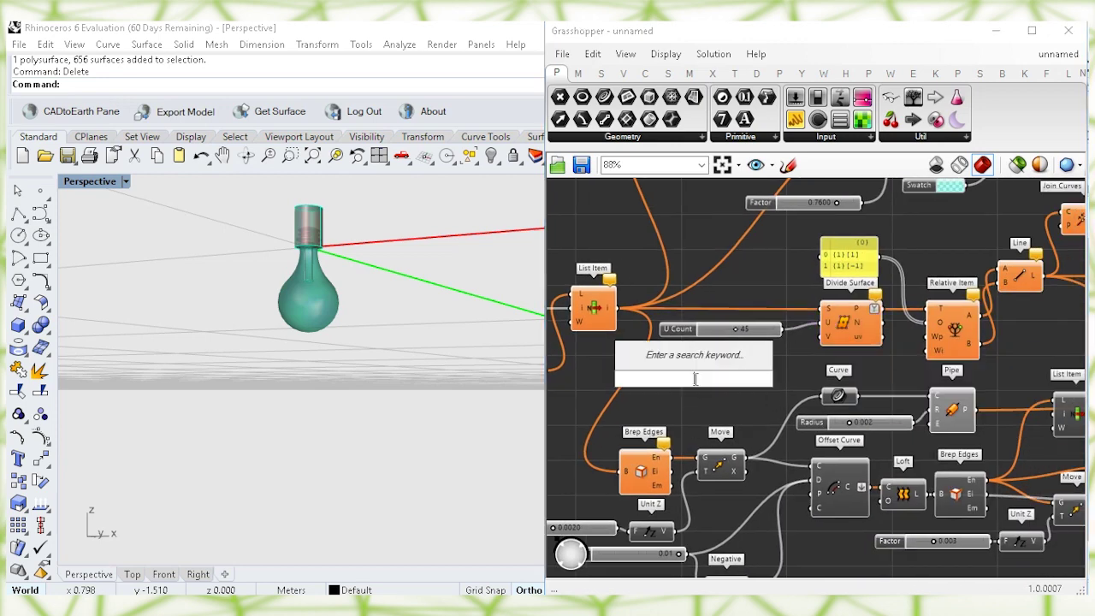
type("inpu")
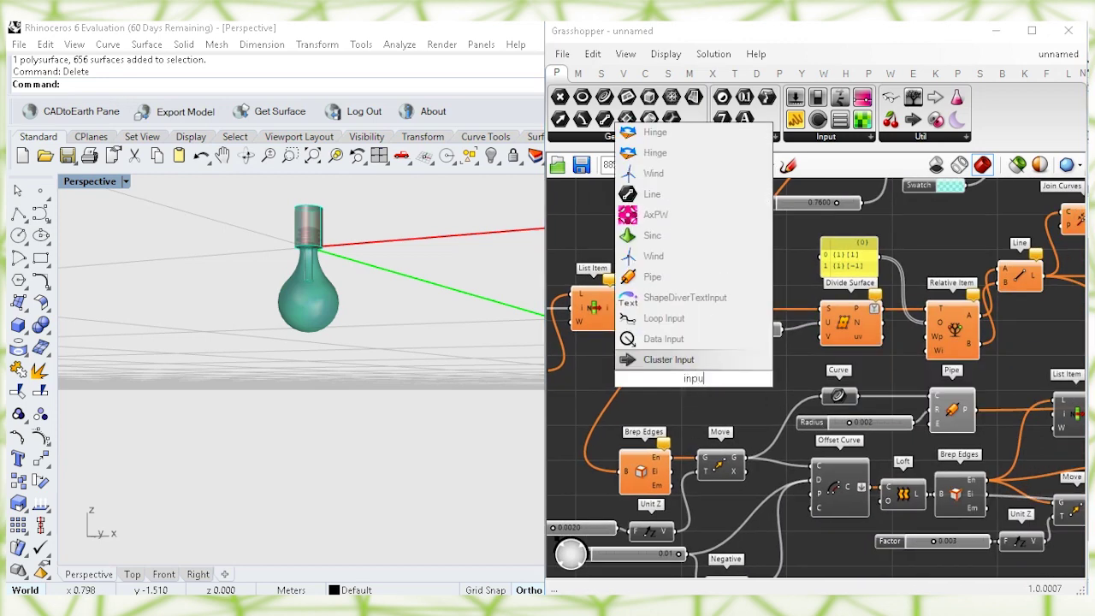
left_click(691, 360)
left_click_drag(714, 379, 821, 323)
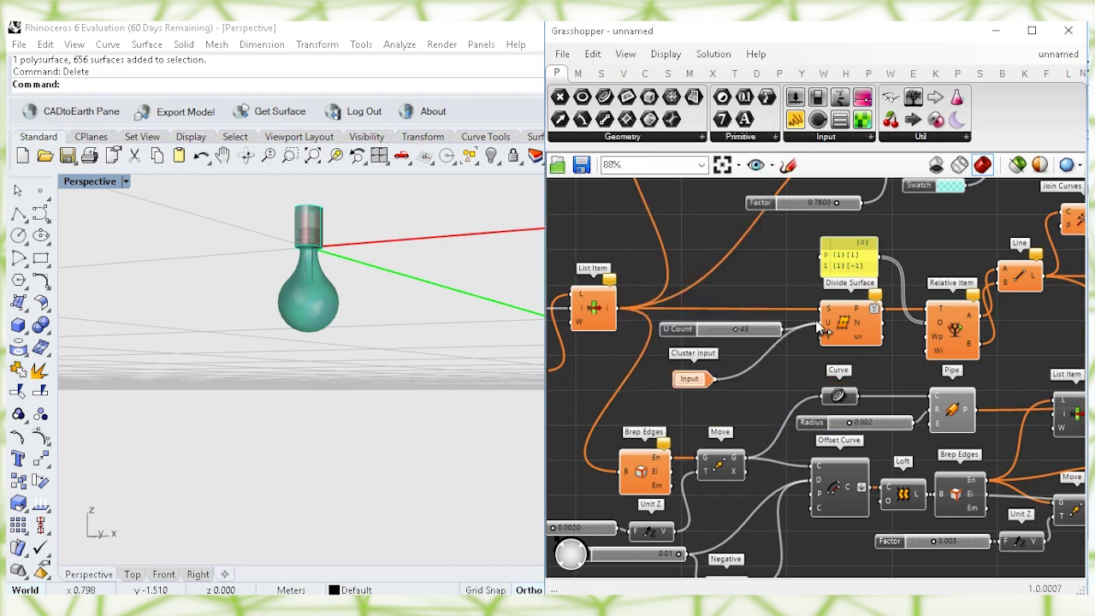
left_click_drag(692, 378, 696, 374)
left_click(705, 395)
Add a Cluster Input above the Stream Filters and connect it to both G inputs in place of the Value List.
right_click_drag(797, 396, 789, 333)
right_click_drag(917, 345, 790, 349)
right_click_drag(923, 351, 847, 412)
mouse_move(945, 331)
right_mouse_down()
mouse_move(892, 416)
mouse_move(887, 368)
right_mouse_up()
right_click_drag(967, 371, 819, 357)
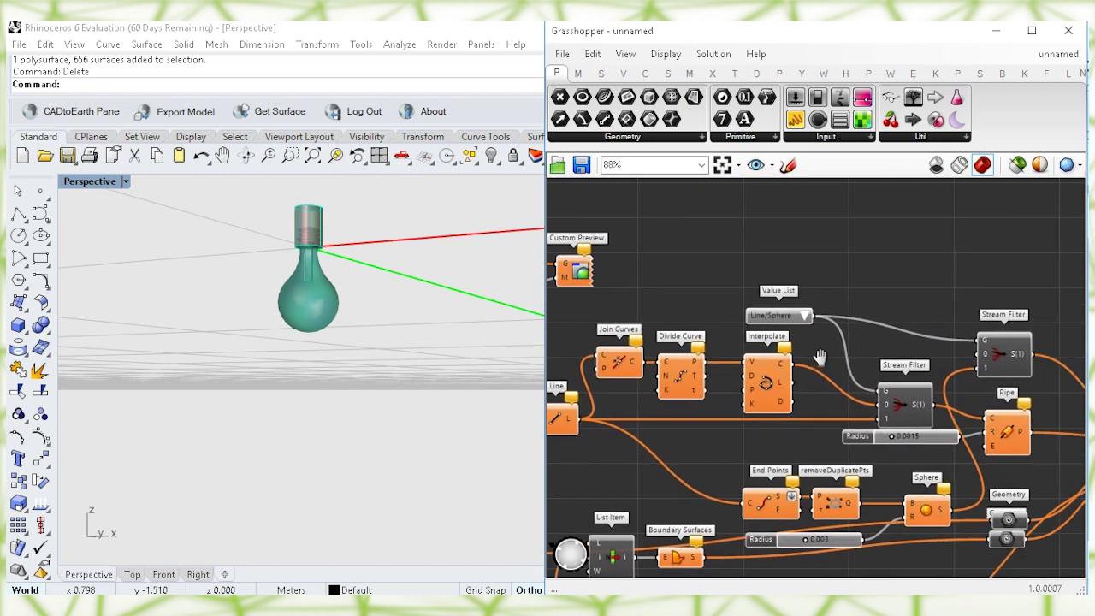
right_click_drag(886, 288, 792, 281)
double_click(728, 251)
type("inpu")
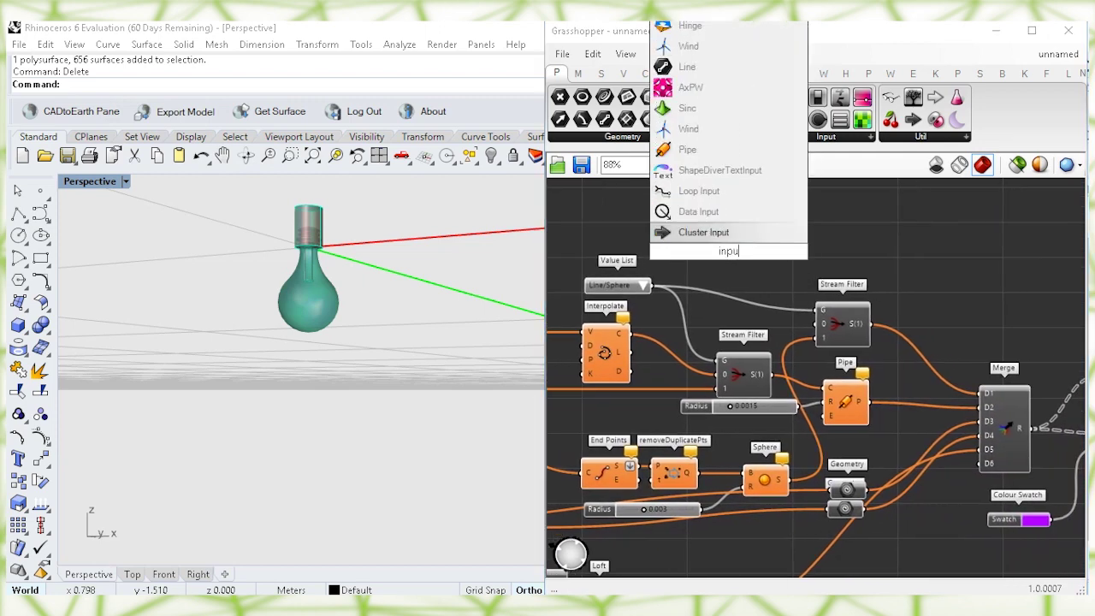
left_click(665, 232)
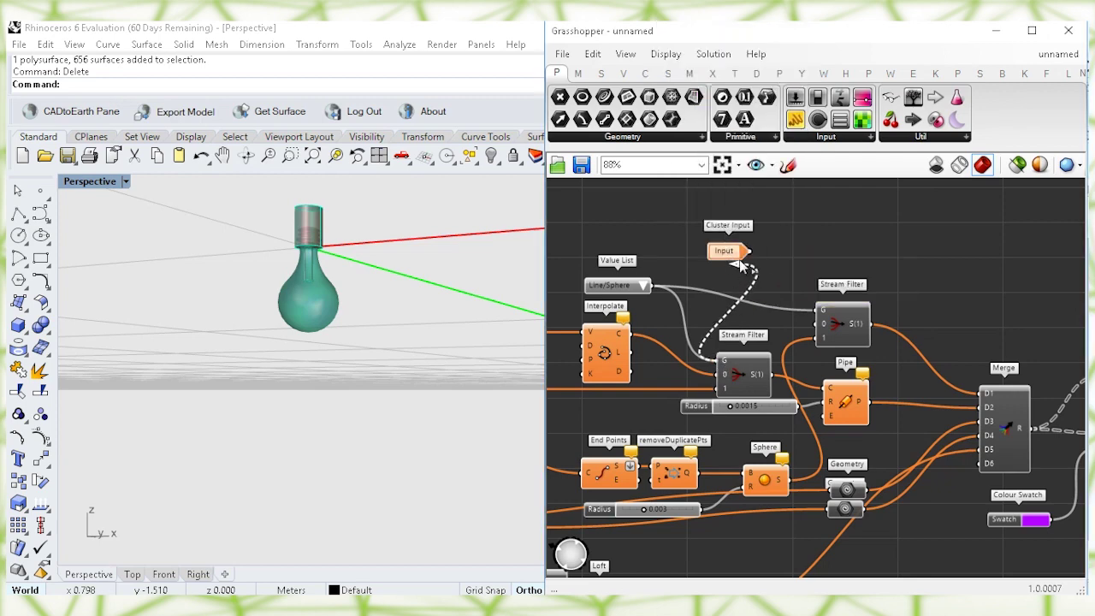
left_click_drag(741, 266, 748, 252)
left_click_drag(785, 289, 748, 252)
Remove the Line/Sphere Value List from beside the Stream Filters.
left_click_drag(624, 287, 618, 264)
left_click(609, 264)
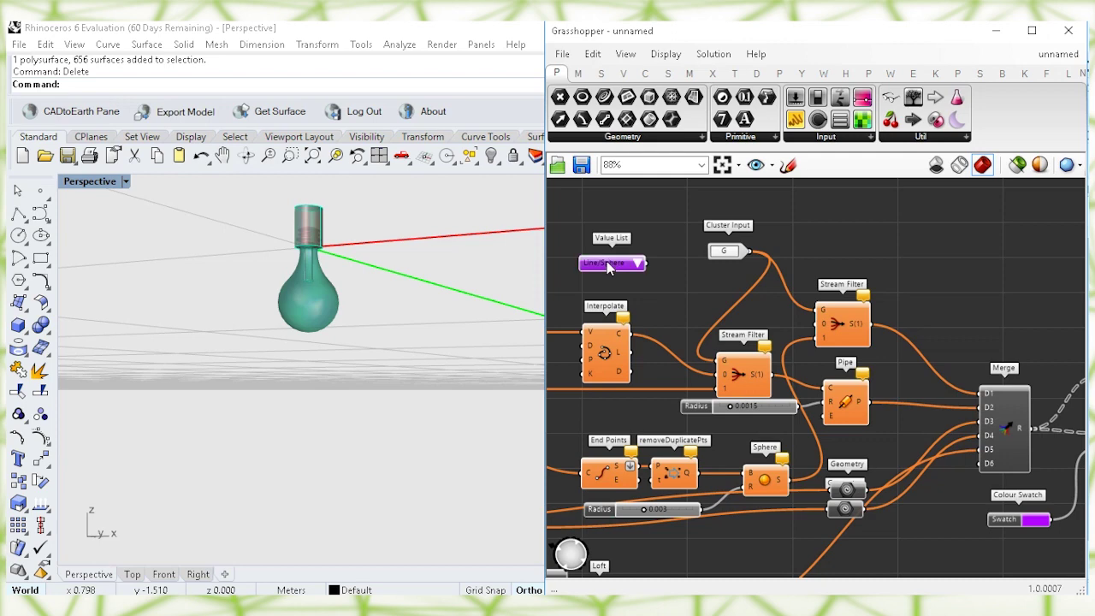
key("Delete")
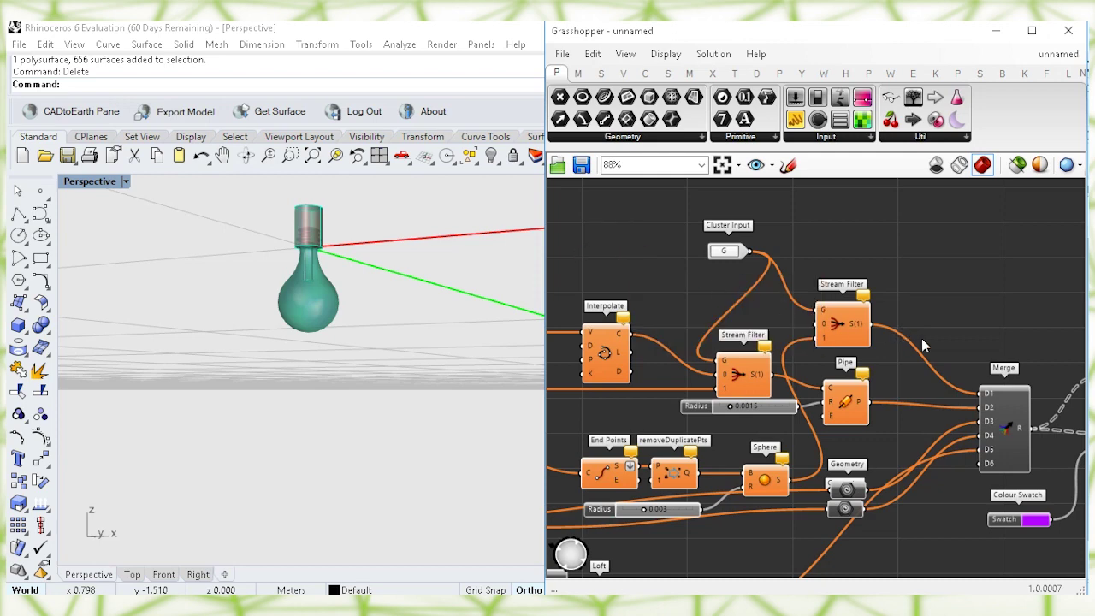
Add a Cluster Output near the Merge component and connect the adjacent Geometry parameter to it.
right_click_drag(950, 369, 793, 295)
double_click(945, 287)
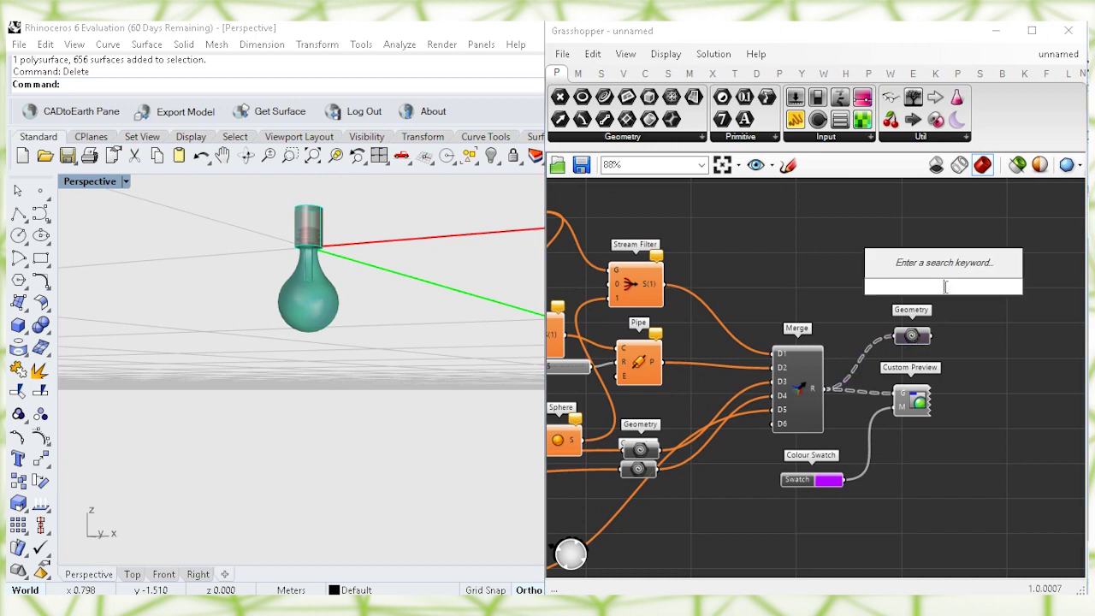
type("out")
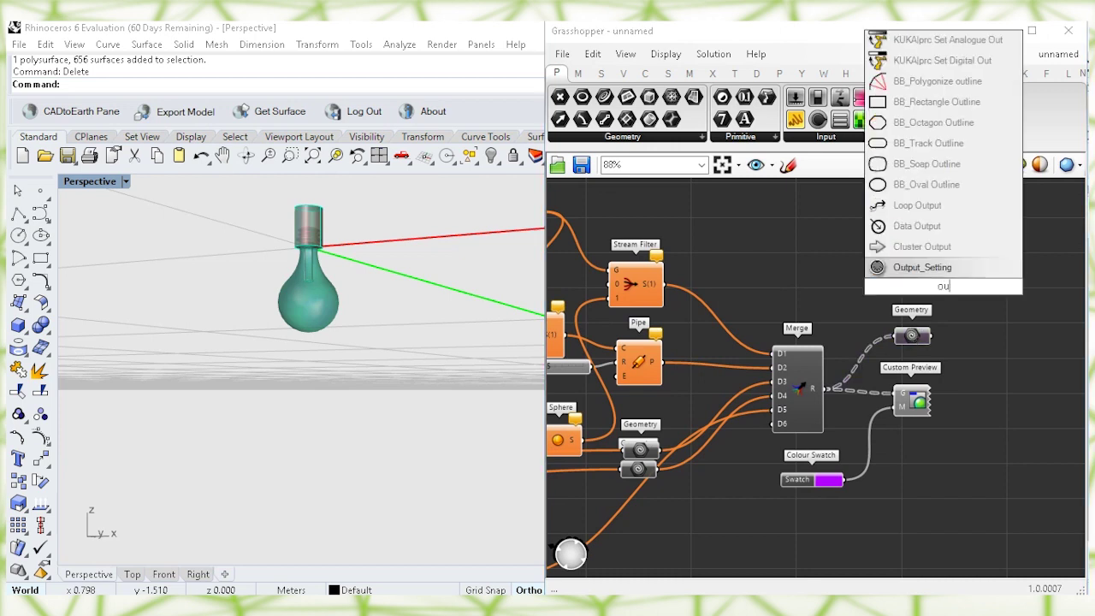
key("Up")
key("Up")
key("Up")
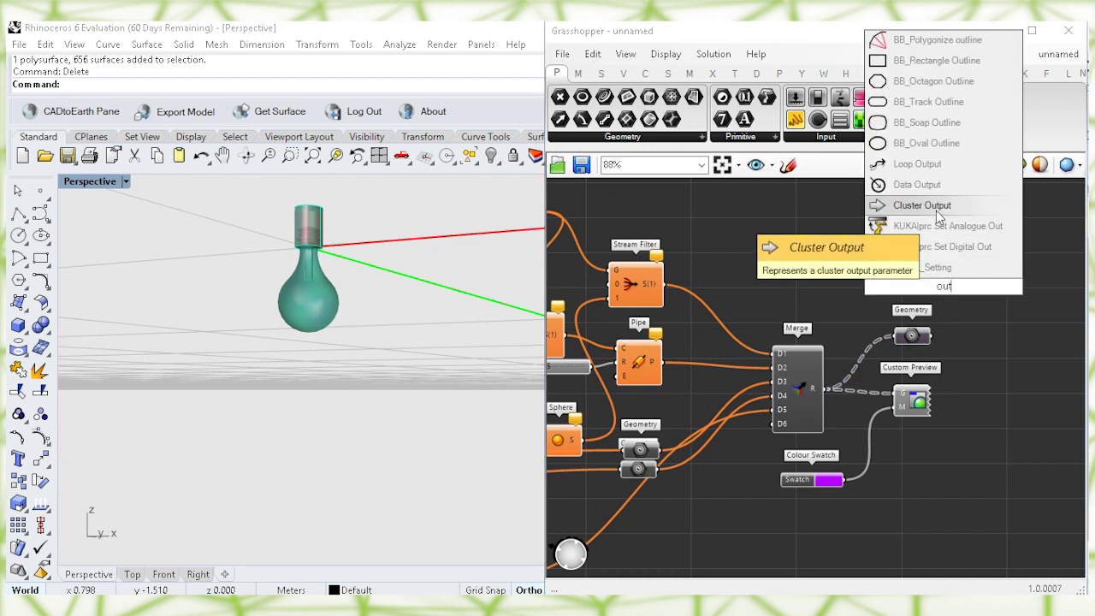
key("Return")
left_click_drag(935, 291, 978, 293)
left_click_drag(932, 335, 970, 342)
Add a Cluster Output above the Custom Preview and connect the Scale component's G output to it.
right_click_drag(742, 226, 820, 244)
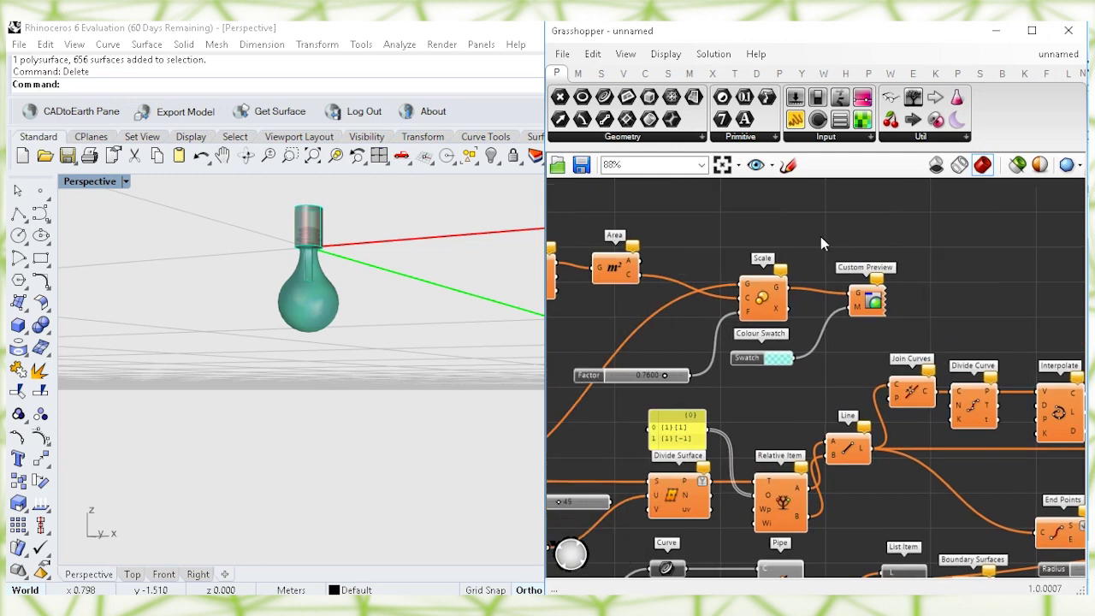
double_click(820, 243)
type("oy")
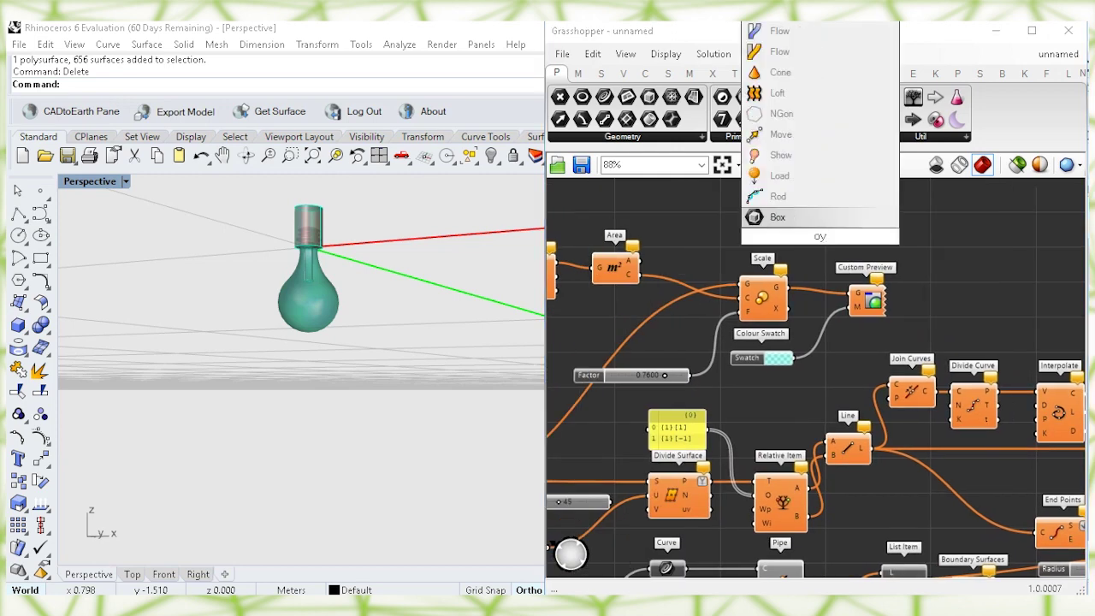
key("BackSpace")
type("ut")
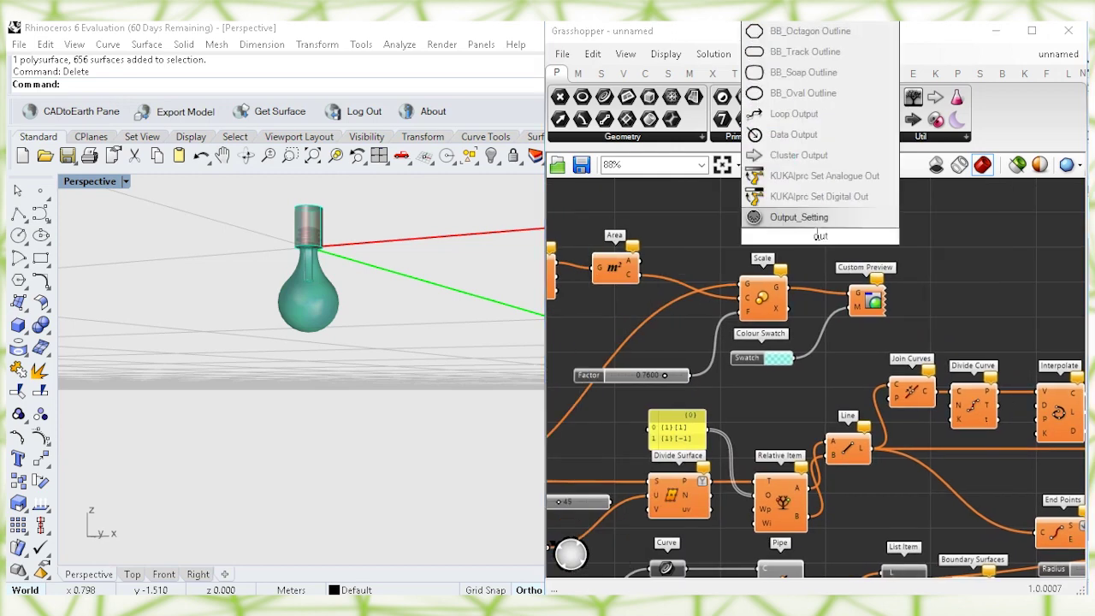
left_click(798, 155)
left_click_drag(788, 284, 865, 248)
Add a Cluster Output for the Geometry parameter below Moonlight, and move that preview group closer to the main definition.
mouse_move(730, 301)
right_mouse_down()
mouse_move(784, 308)
mouse_move(765, 277)
right_mouse_up()
right_click_drag(737, 324, 981, 489)
mouse_move(605, 334)
right_mouse_down()
mouse_move(813, 328)
mouse_move(876, 343)
right_mouse_up()
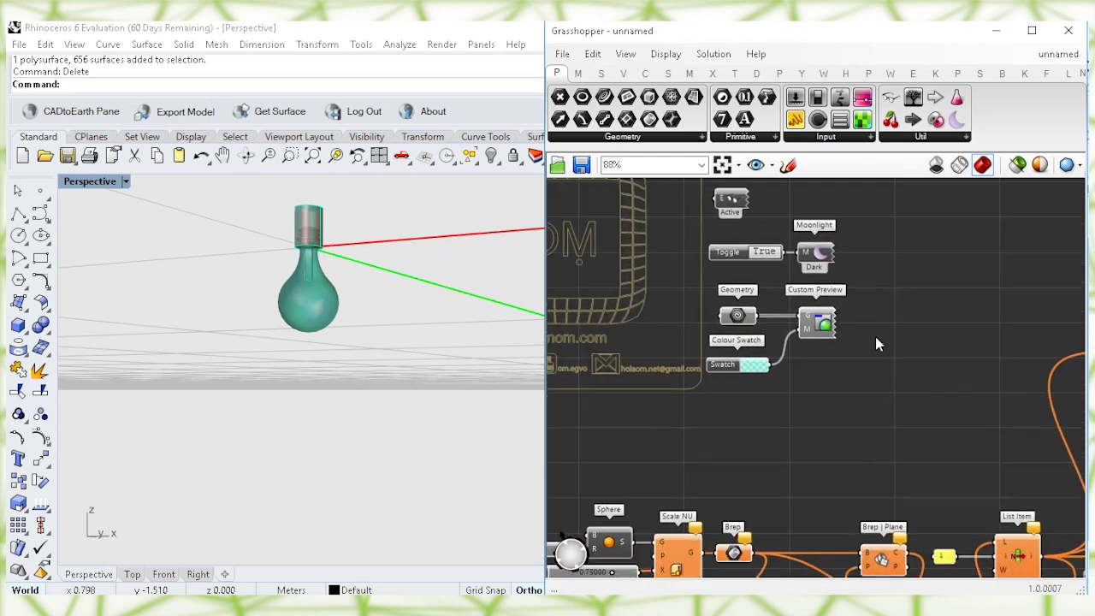
double_click(854, 364)
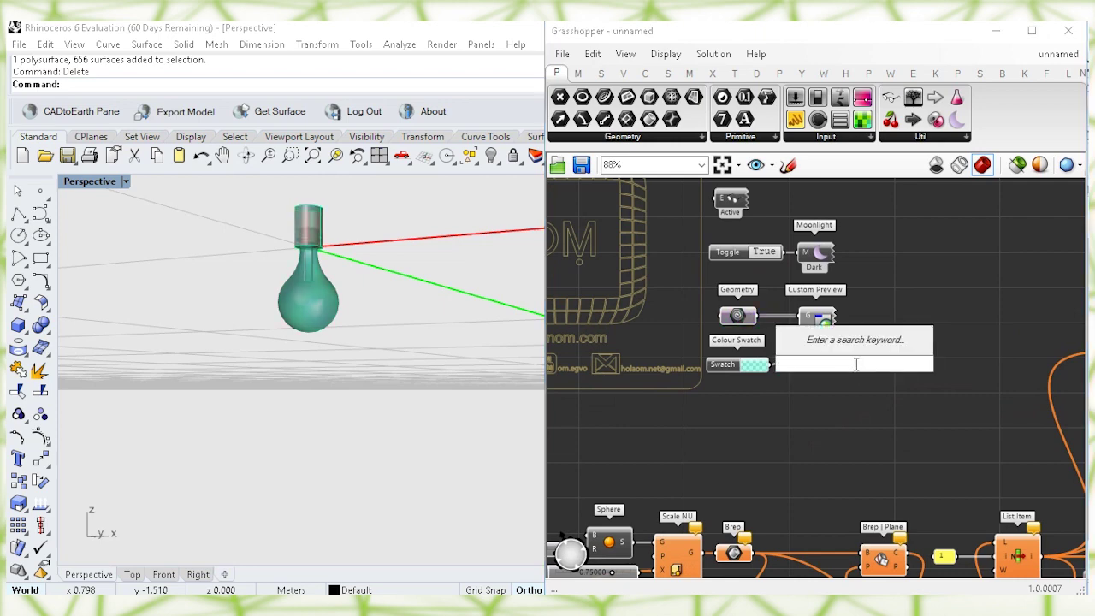
type("output")
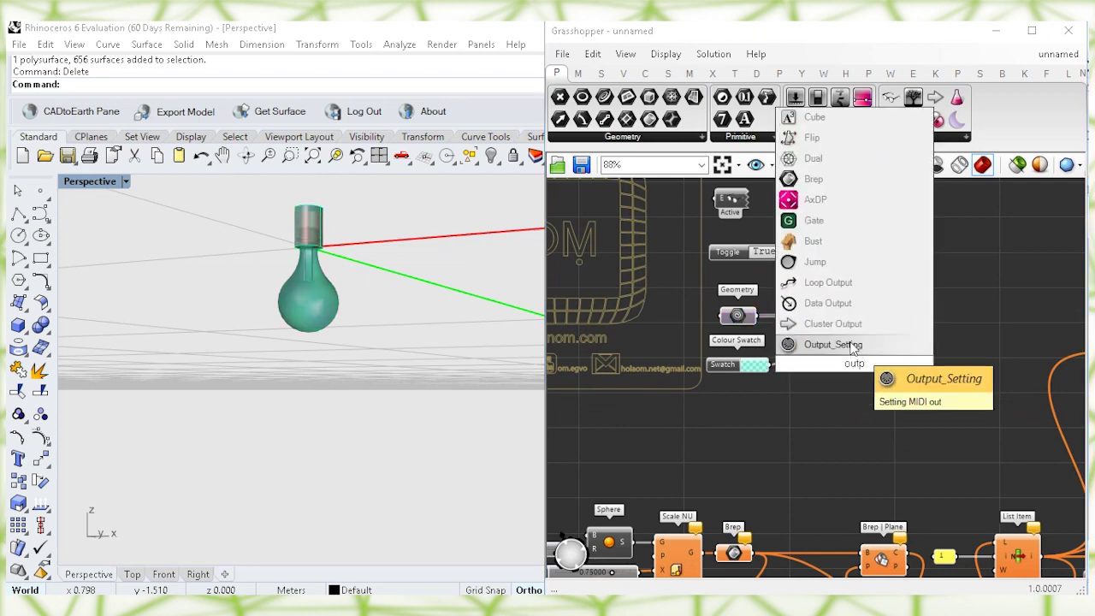
key("Return")
left_click_drag(853, 367, 840, 398)
left_click_drag(762, 315, 814, 396)
mouse_move(903, 429)
left_mouse_down()
mouse_move(759, 313)
mouse_move(737, 310)
mouse_move(907, 420)
left_mouse_up()
left_click(871, 370)
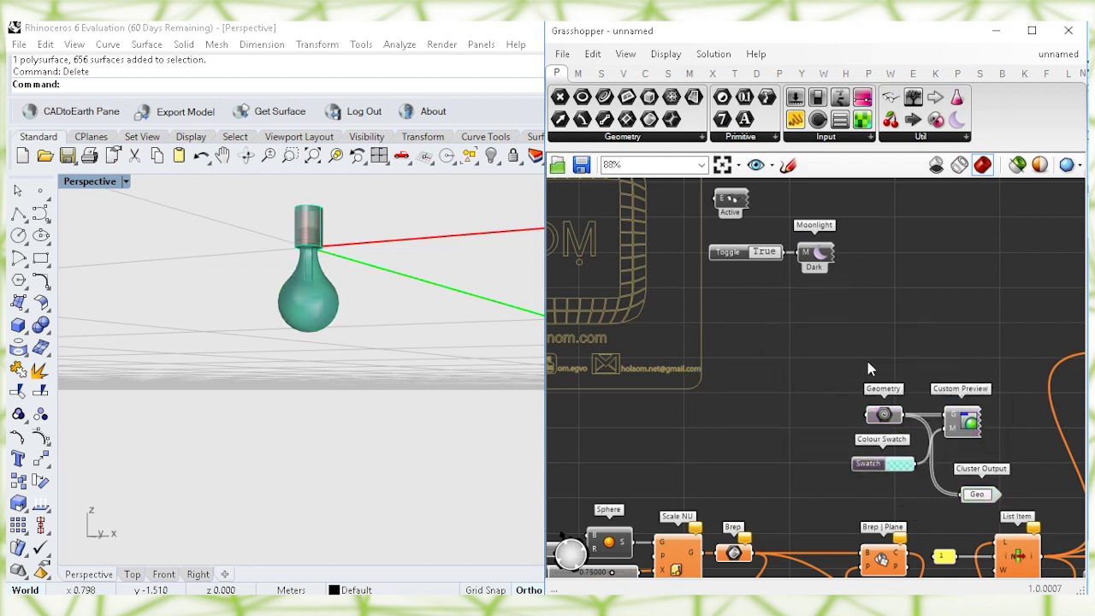
Select all the lamp definition components, including the inputs and outputs, and combine them into a cluster.
scroll(816, 284, "down", 5)
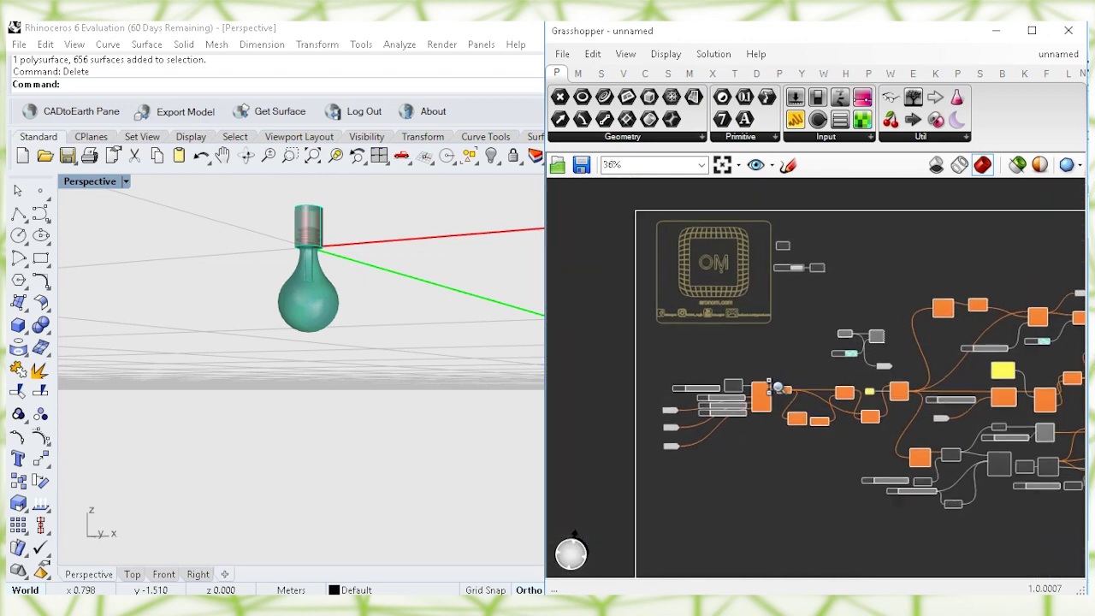
right_click_drag(863, 398, 738, 396)
scroll(817, 376, "down", 2)
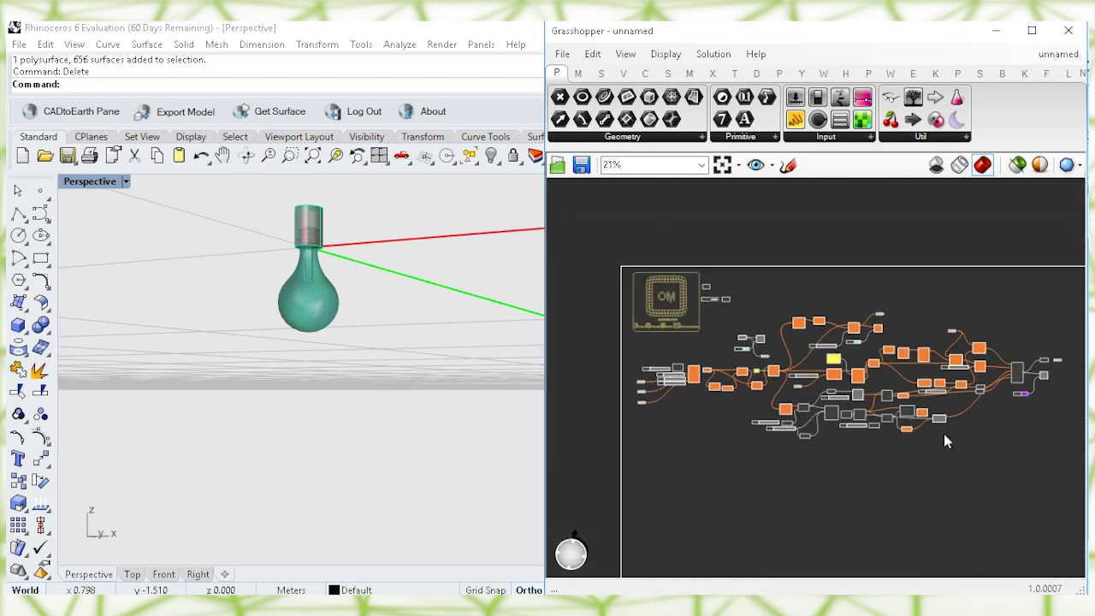
right_click_drag(921, 432, 859, 423)
left_click_drag(1019, 477, 564, 340)
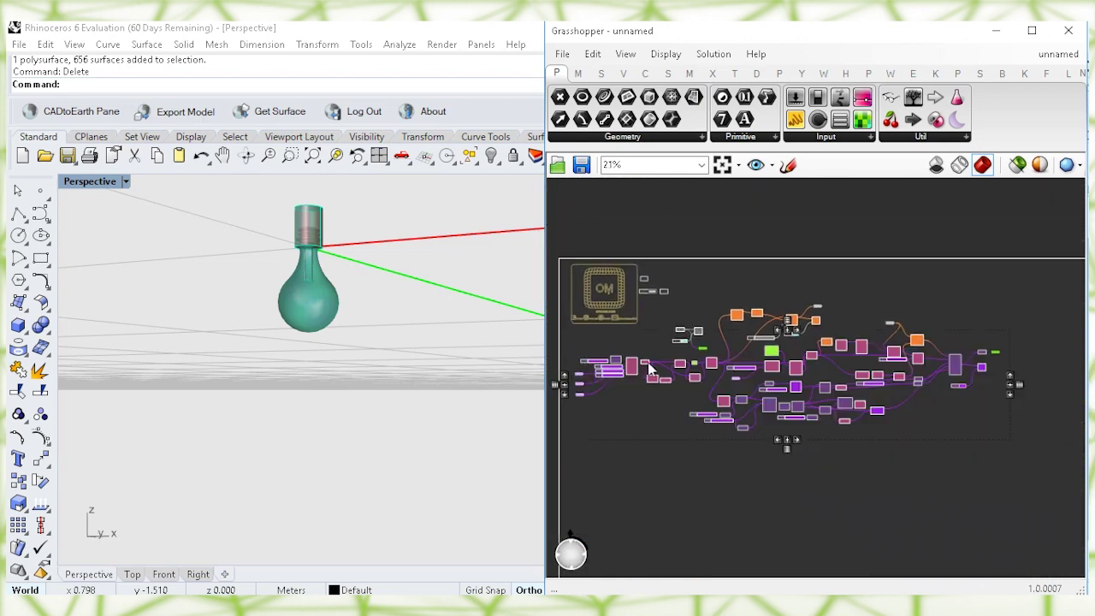
left_click_drag(1013, 470, 679, 303)
right_click(712, 272)
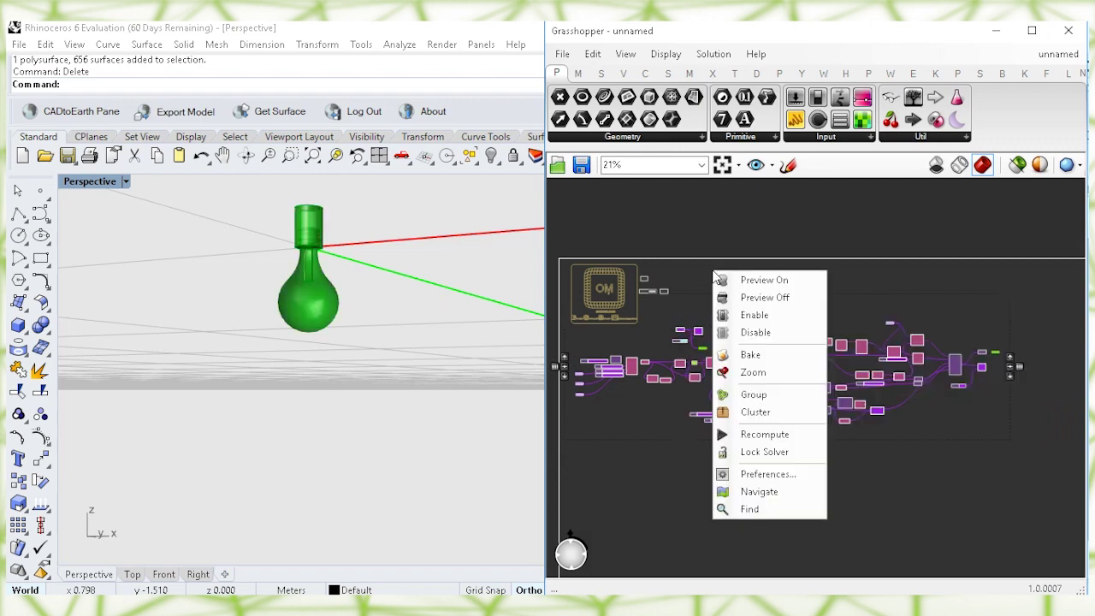
left_click(750, 412)
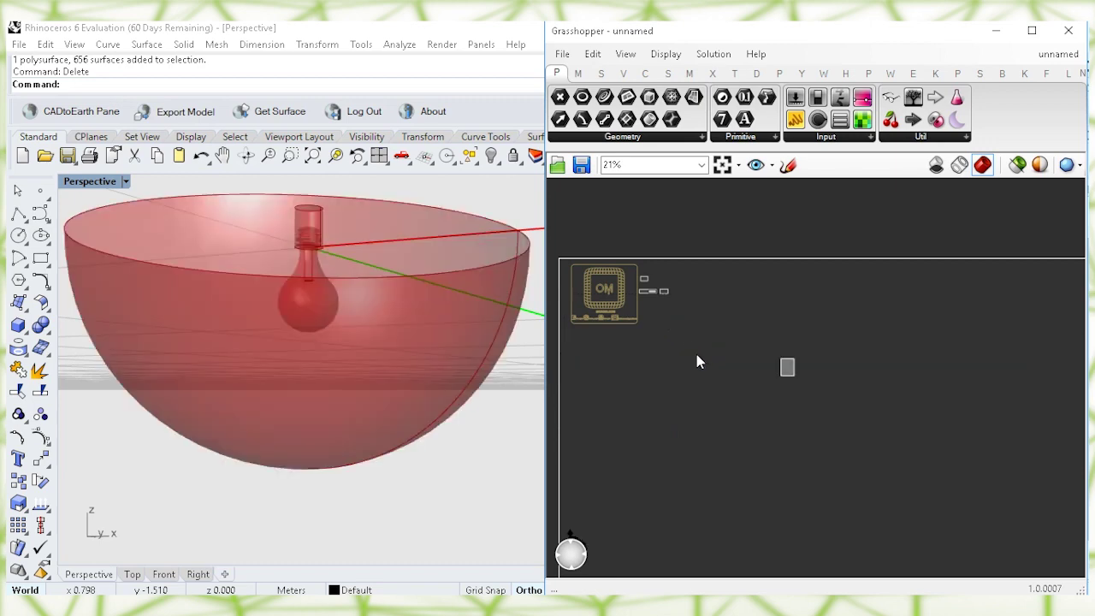
Move the new cluster below the logo, leaving room for inputs beside it.
left_click_drag(787, 369, 599, 363)
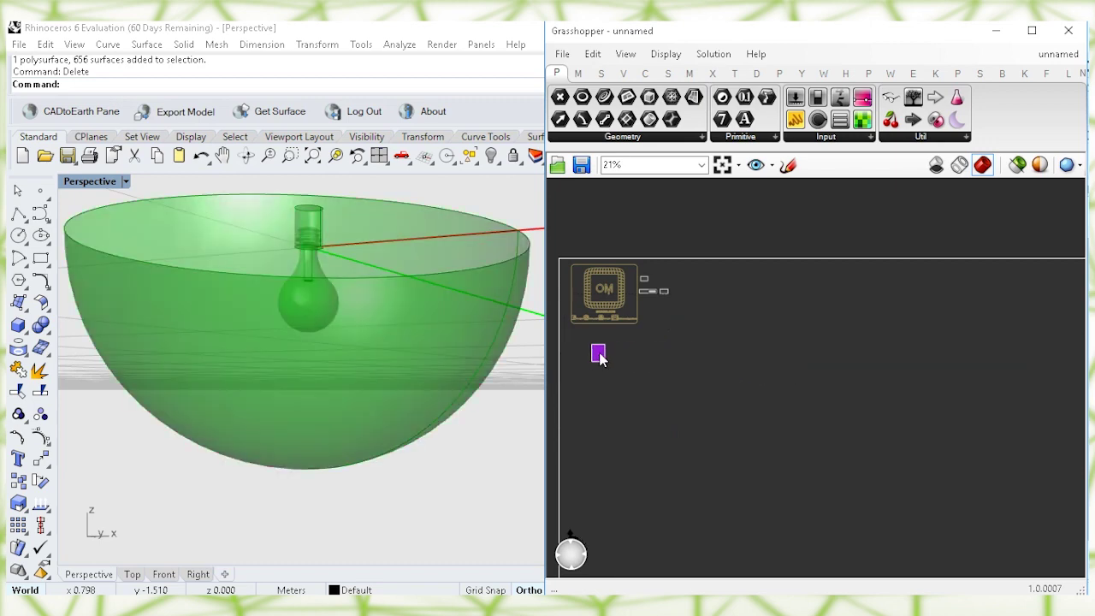
scroll(723, 357, "up", 5)
right_click_drag(350, 299, 424, 333)
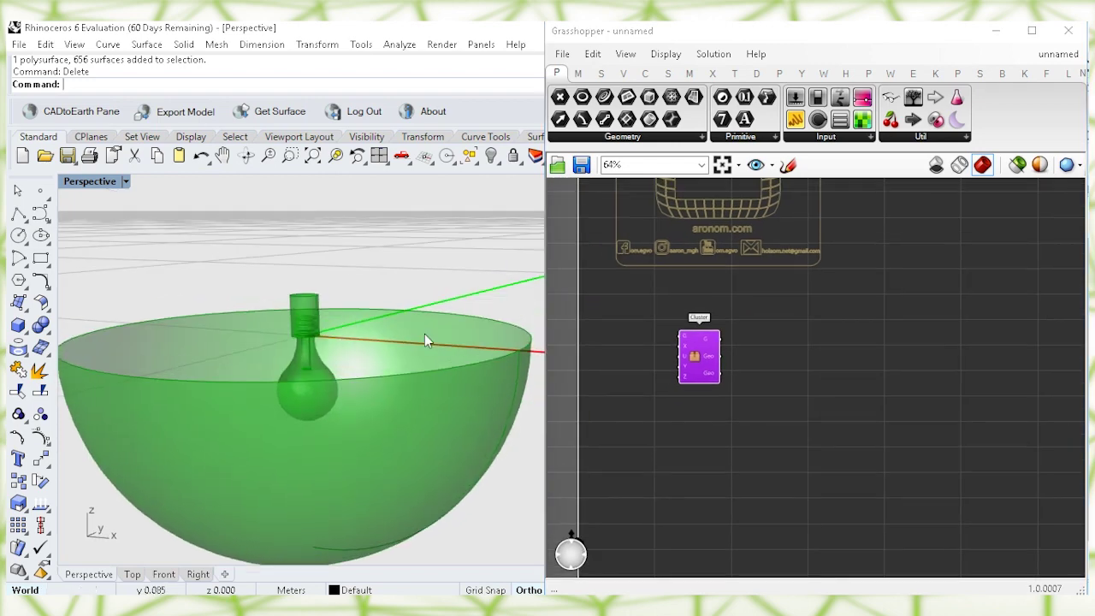
scroll(716, 384, "up", 2)
left_click_drag(687, 350, 777, 365)
left_click(642, 344)
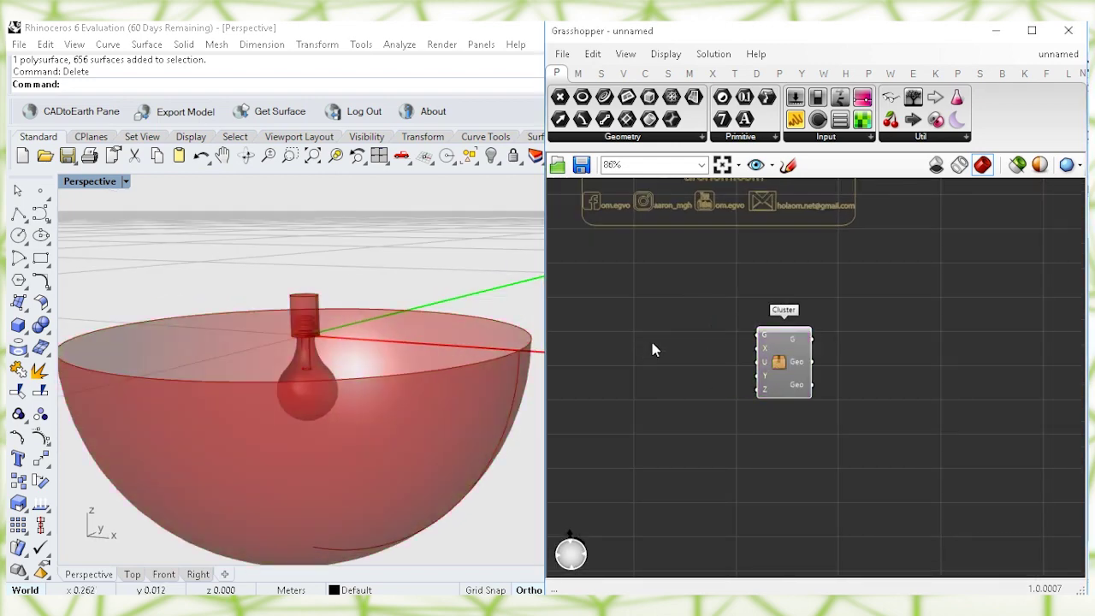
Bring the Line/Sphere Value List next to the cluster, level with its G input.
scroll(727, 323, "down", 3)
right_click_drag(750, 392, 590, 371)
left_click_drag(1007, 258, 618, 337)
scroll(642, 338, "up", 3)
scroll(646, 339, "up", 2)
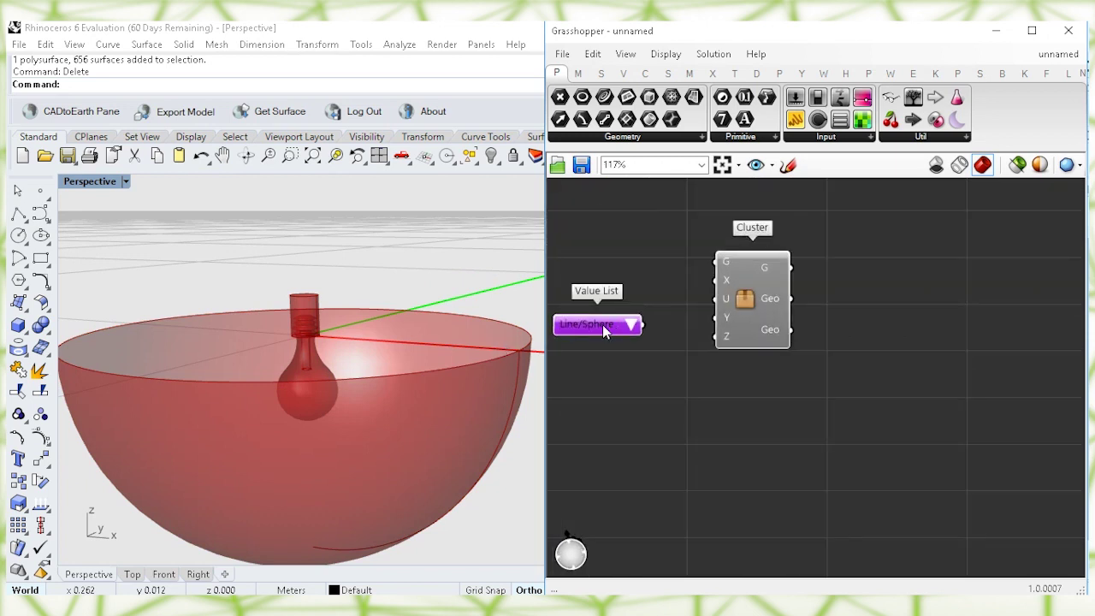
left_click(684, 374)
right_click_drag(688, 347, 726, 379)
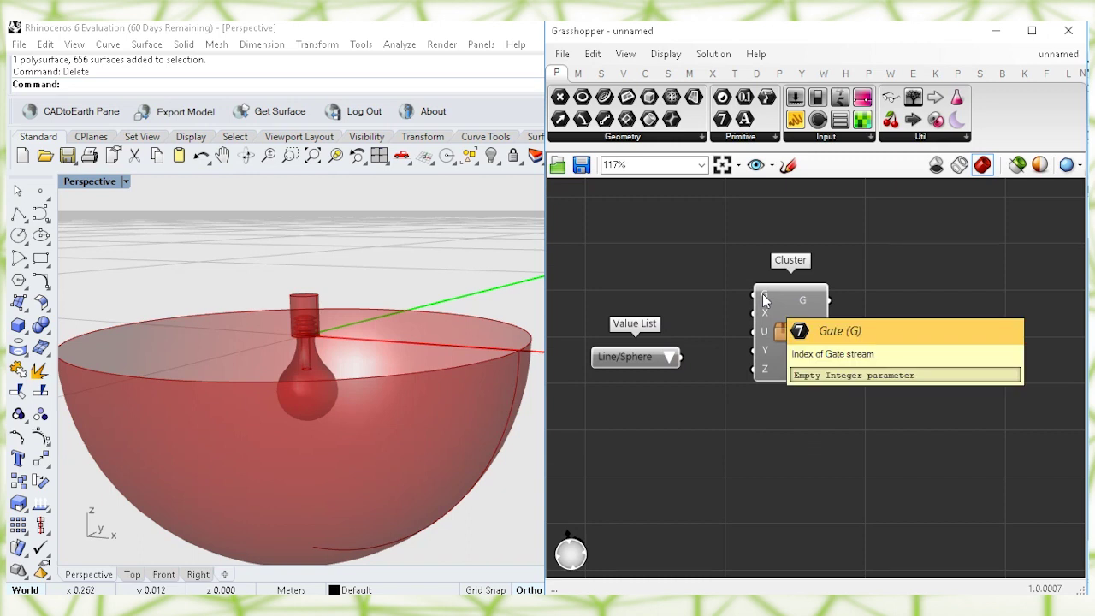
left_click_drag(682, 356, 689, 295)
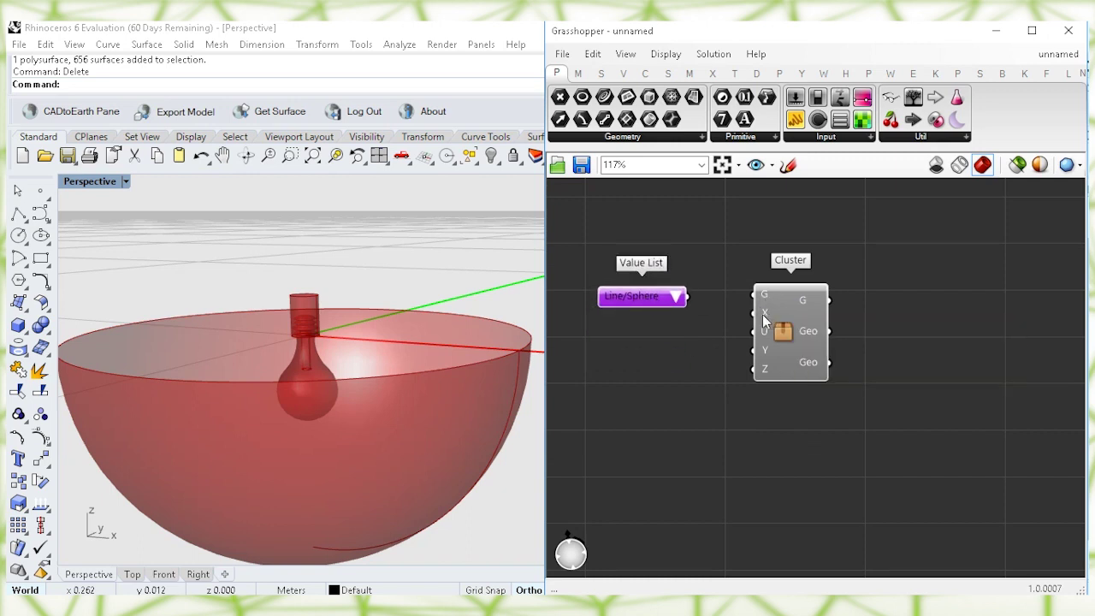
Add a number slider set to 0.99999 and connect it to the cluster's Z input.
mouse_move(762, 314)
double_click(647, 363)
type("0.99999")
key("Return")
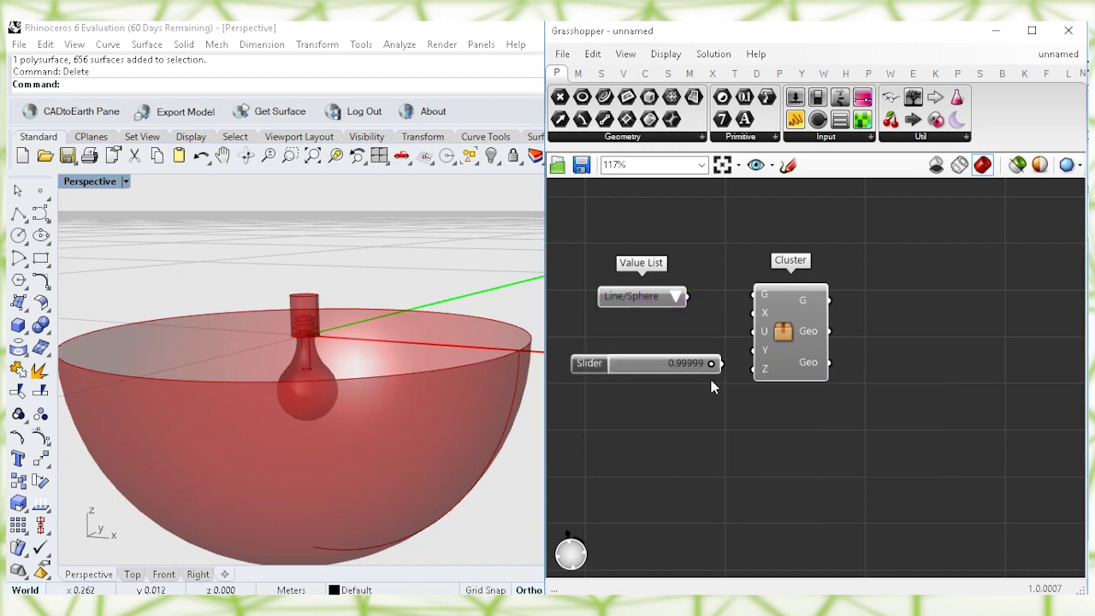
left_click_drag(755, 372, 722, 364)
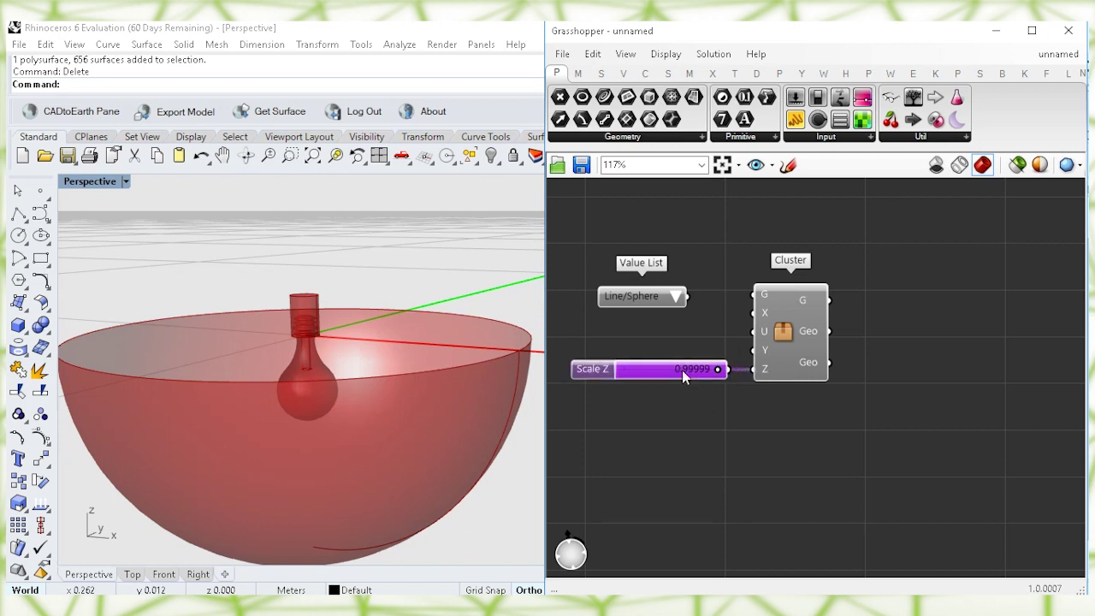
Duplicate the Scale Z slider, place the copy above it, and connect it to the cluster's Y input.
key("ctrl+c")
key("ctrl+v")
left_click_drag(681, 372, 669, 339)
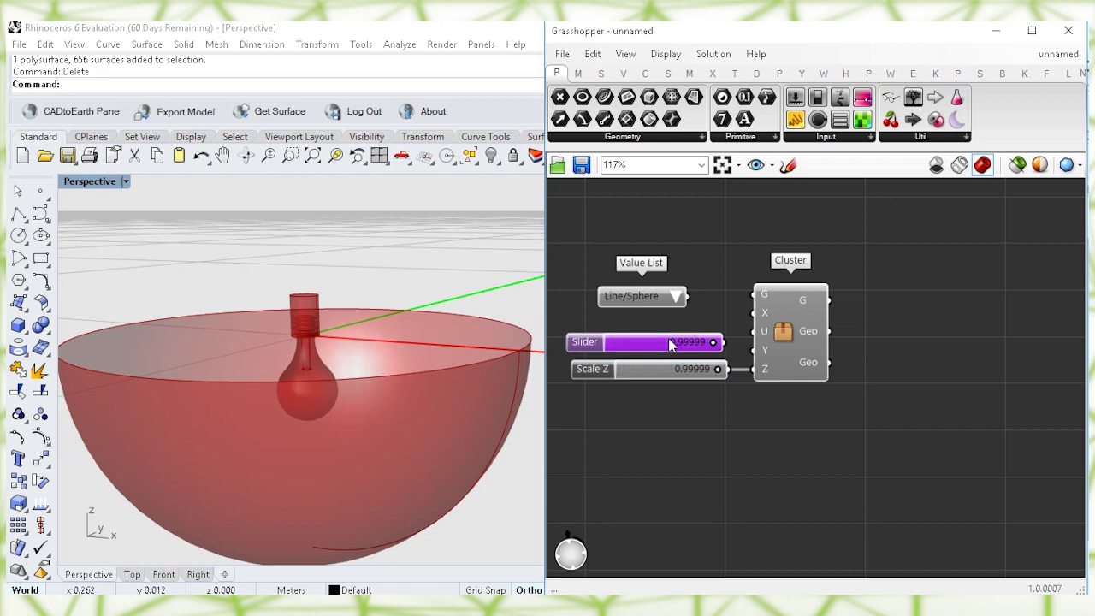
left_click_drag(762, 360, 689, 352)
Add another copy of the slider, connect it to the cluster's X input, and space out the sliders and Value List.
key("ctrl+c")
key("ctrl+v")
right_click_drag(664, 310, 671, 353)
left_click_drag(657, 345, 659, 311)
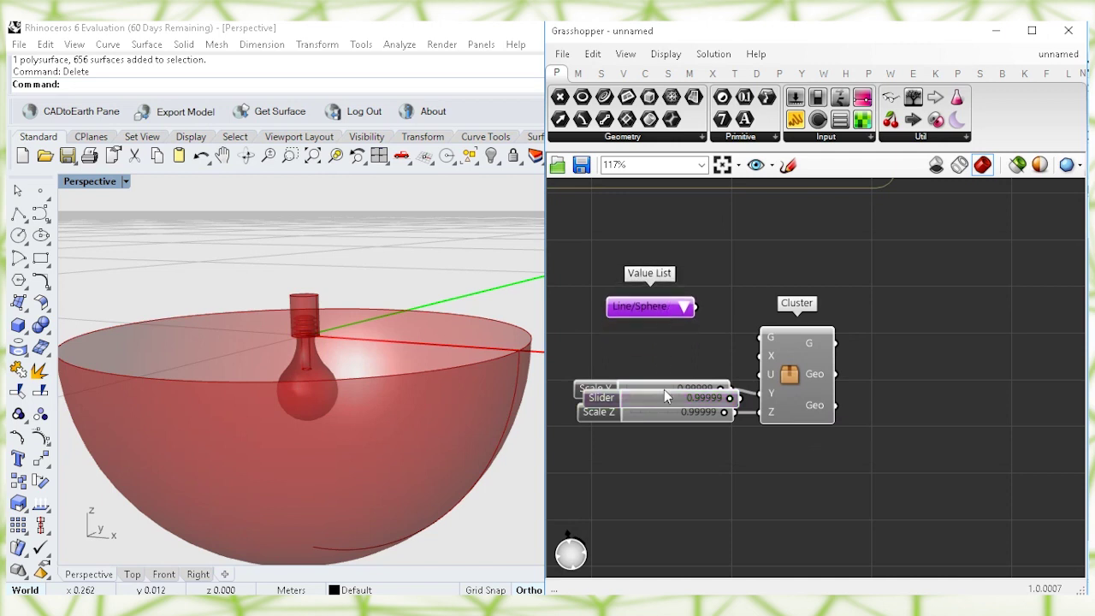
left_click_drag(665, 394, 658, 362, "alt")
left_click_drag(762, 357, 675, 353)
left_click_drag(681, 447, 667, 417)
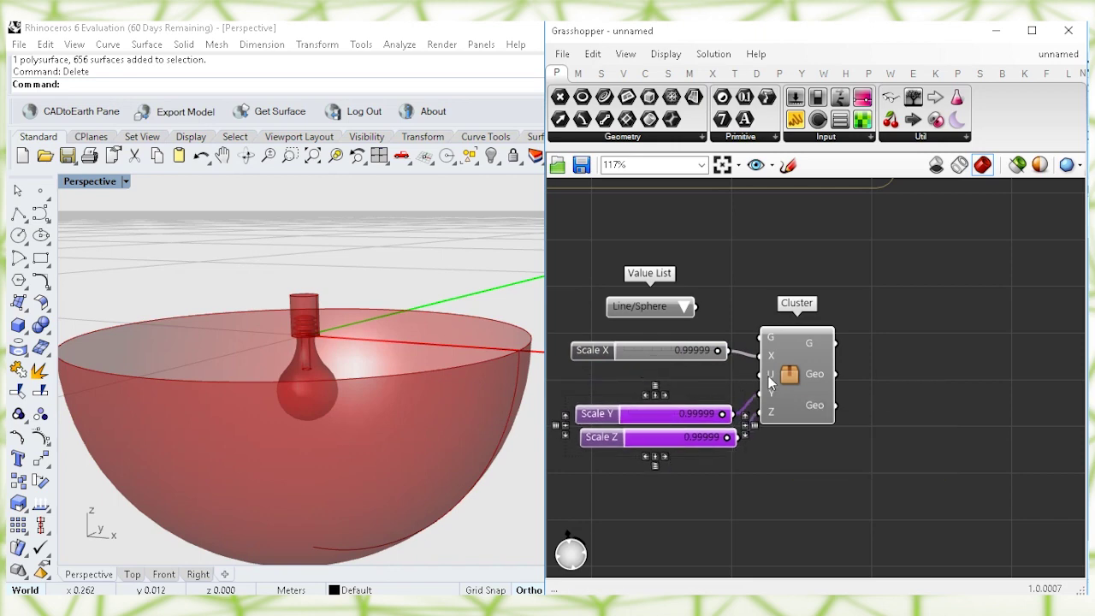
Add a number slider set to 33 and connect it to the cluster's U input.
left_click(657, 383)
double_click(657, 383)
type("33")
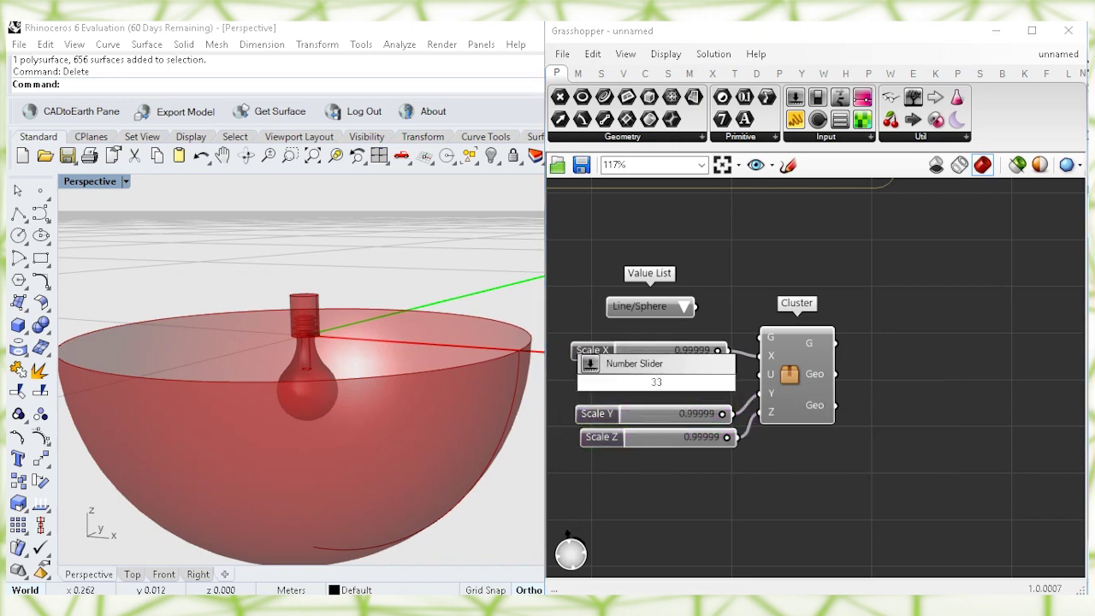
key("Return")
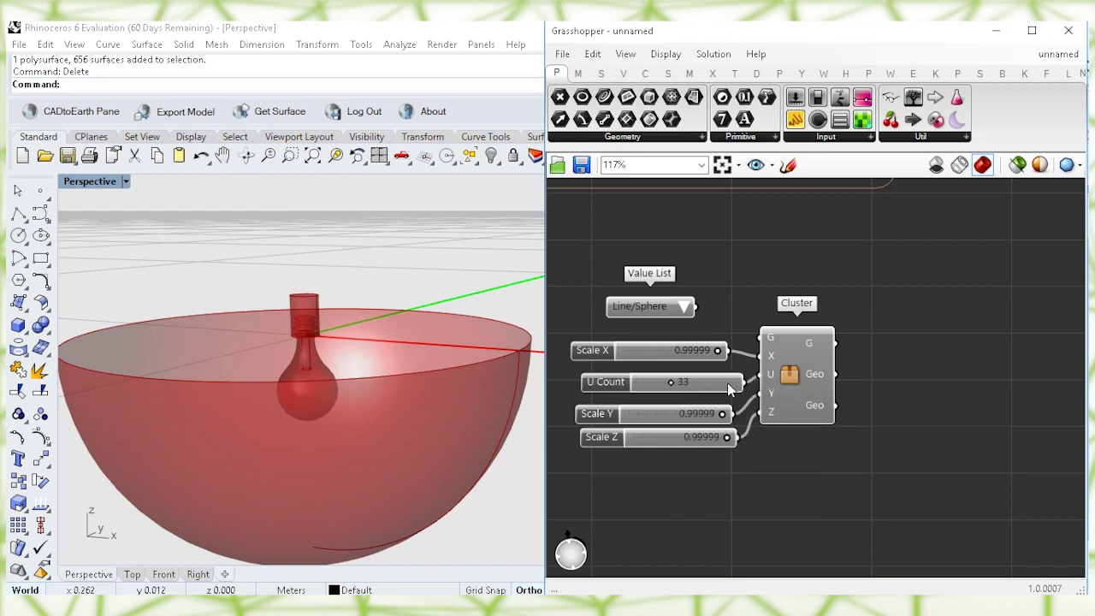
Connect the Value List to the cluster's G input, nudge the cluster upward, and switch the list to Interpolate.
left_click(686, 306)
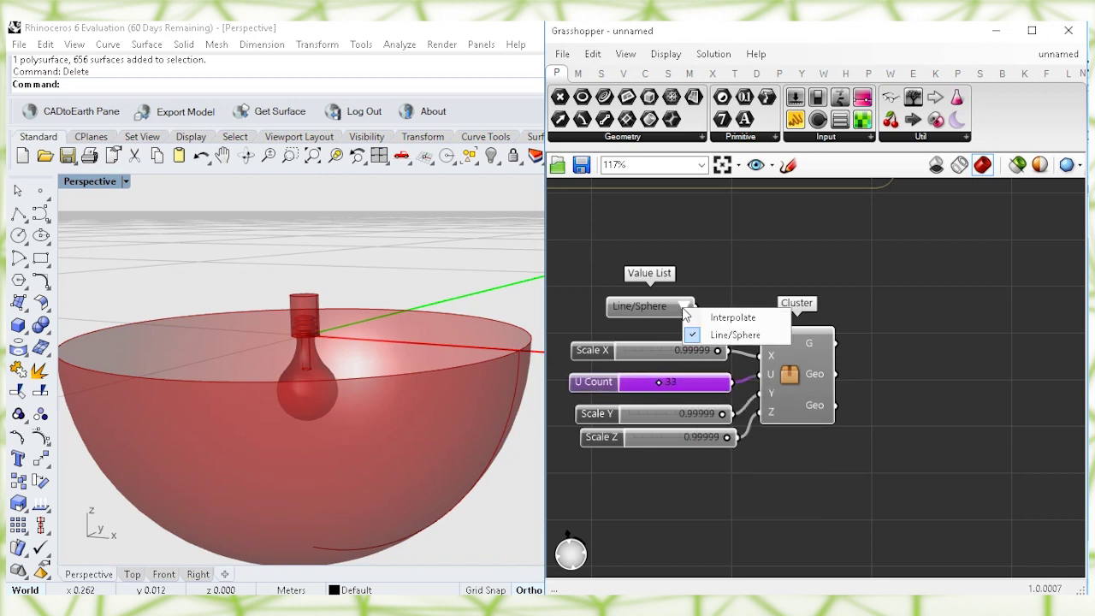
left_click(727, 285)
left_click_drag(695, 306, 765, 321)
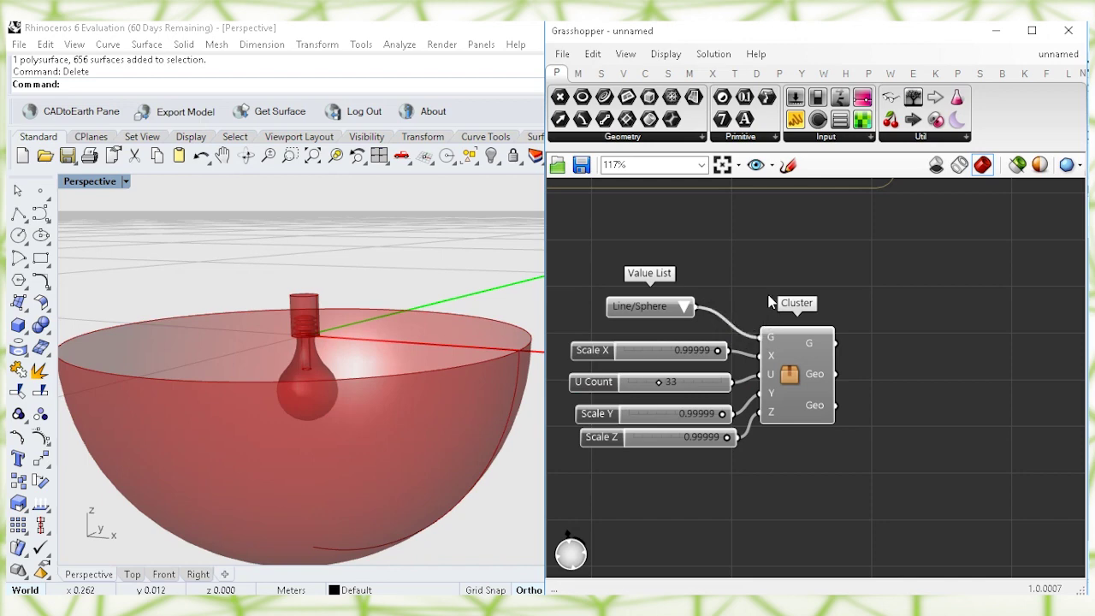
left_click_drag(781, 390, 780, 380)
left_click(798, 445)
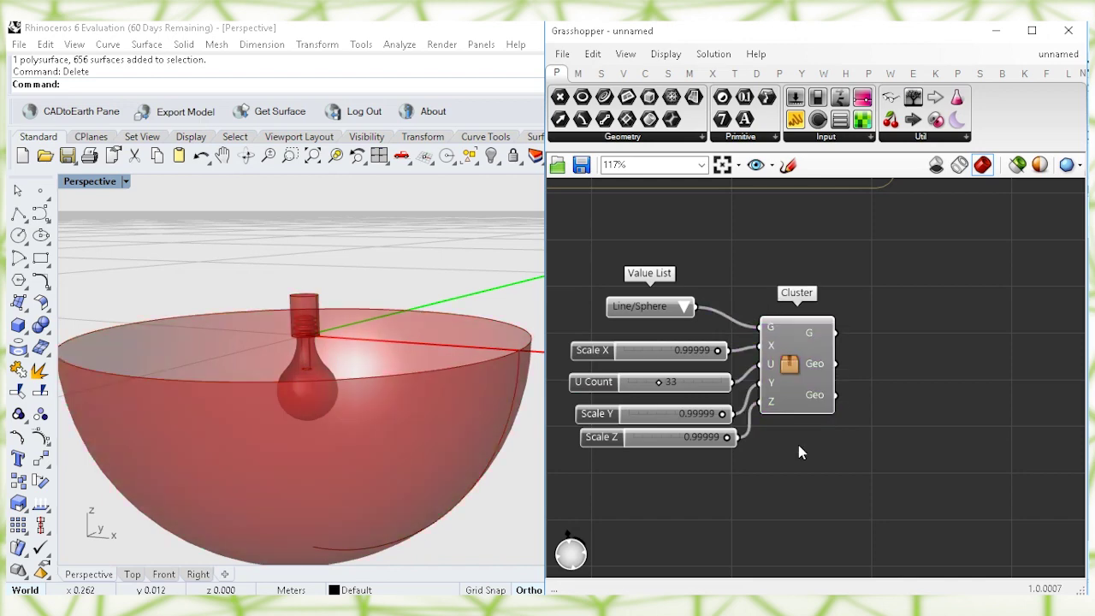
left_click(681, 309)
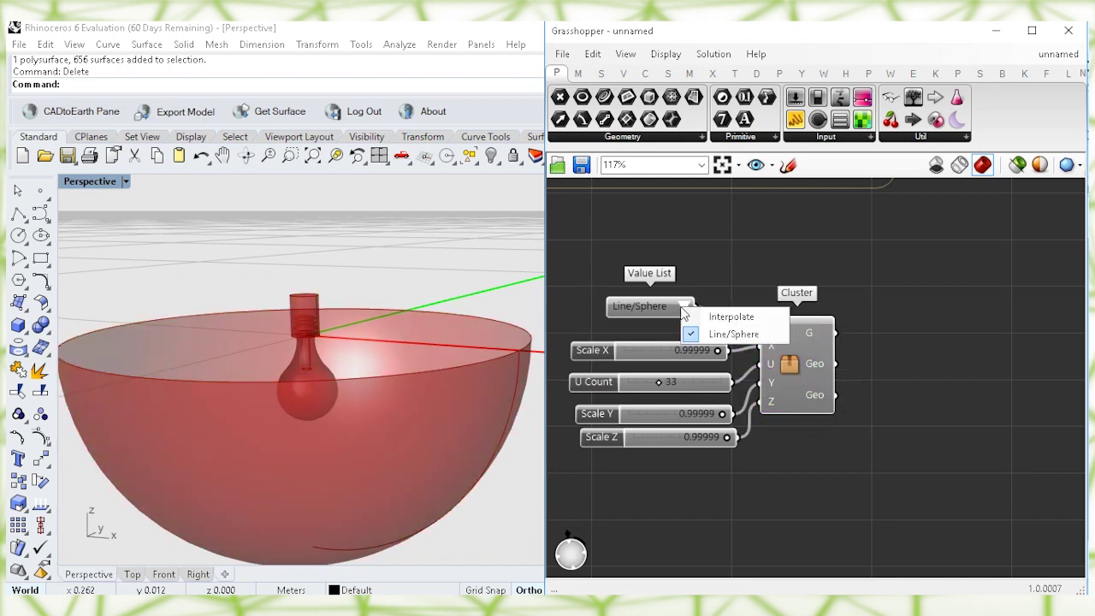
left_click(720, 329)
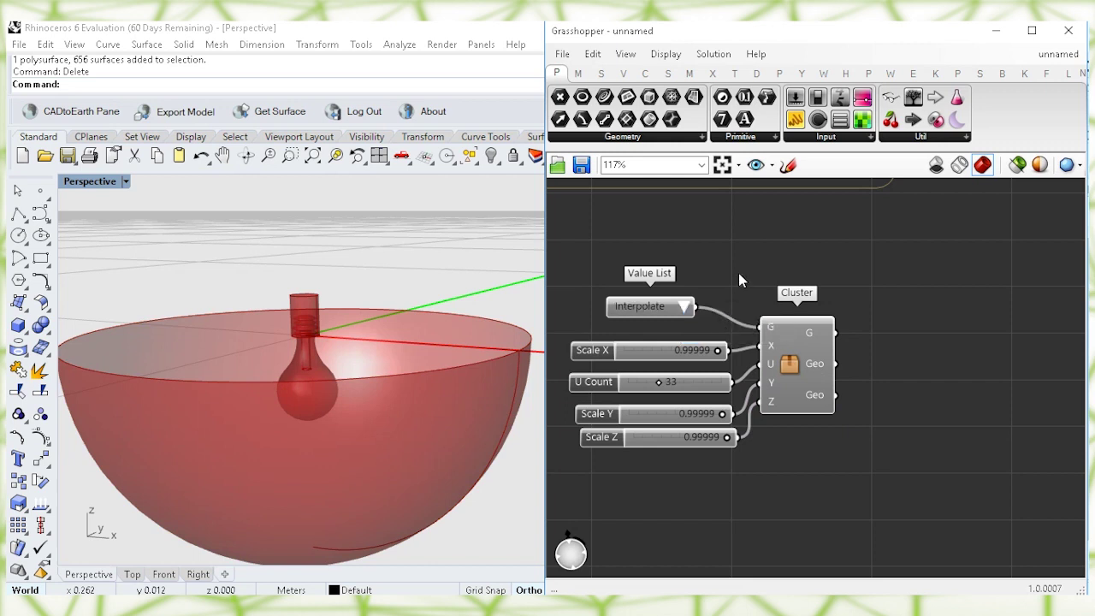
Open the cluster for editing and examine its internal definition, from Divide Surface through the Stream Filters and Merge to the output.
left_click(789, 366)
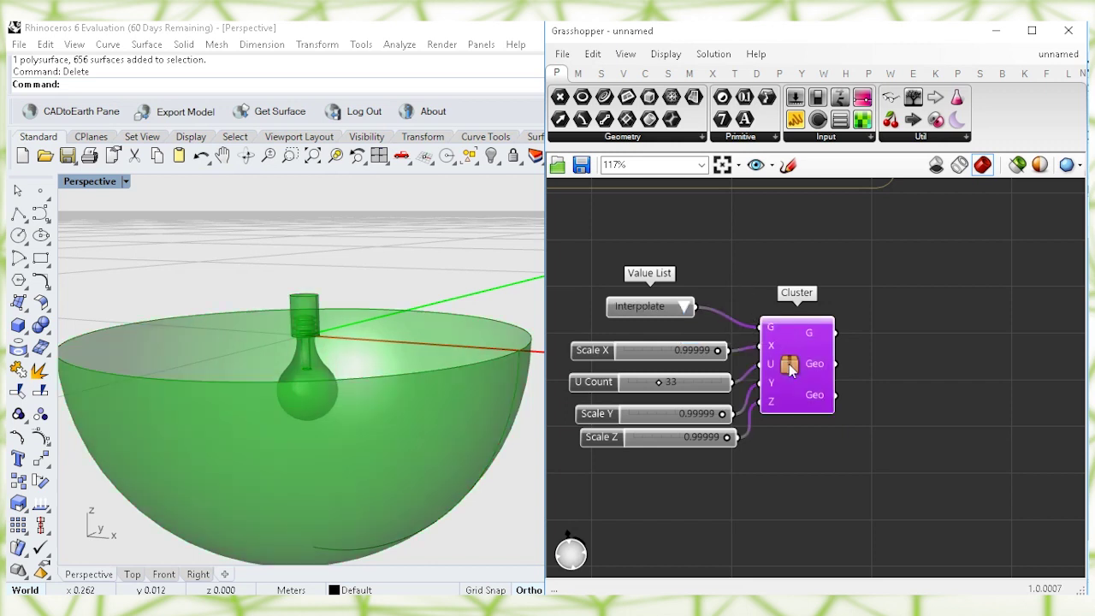
double_click(788, 366)
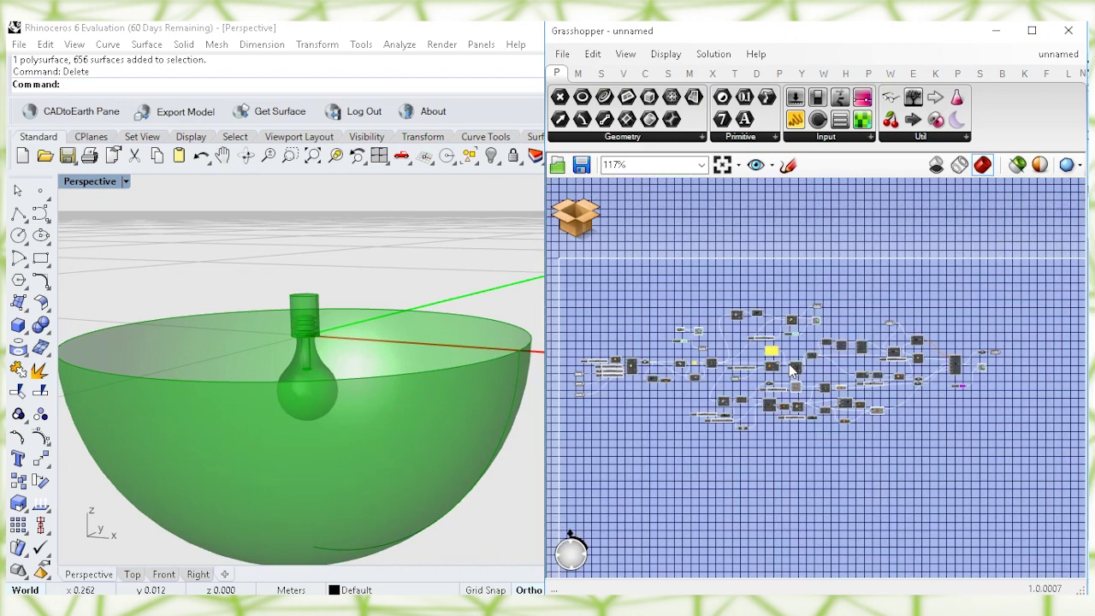
scroll(767, 407, "up", 3)
scroll(783, 376, "down", 3)
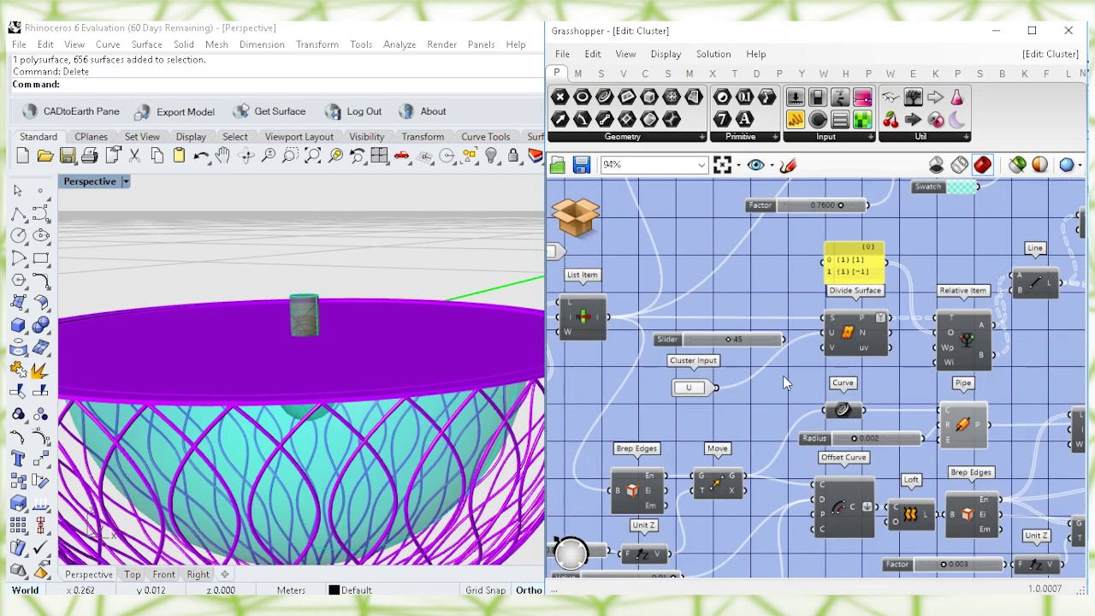
scroll(891, 370, "up", 3)
right_click_drag(922, 359, 782, 372)
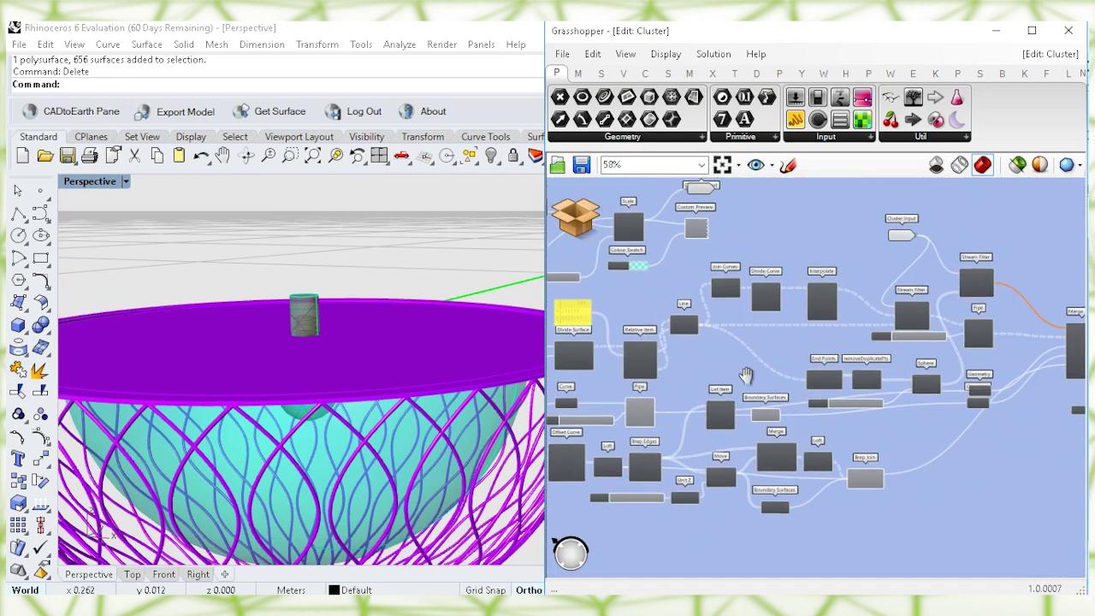
right_click_drag(1025, 345, 841, 359)
scroll(802, 286, "up", 4)
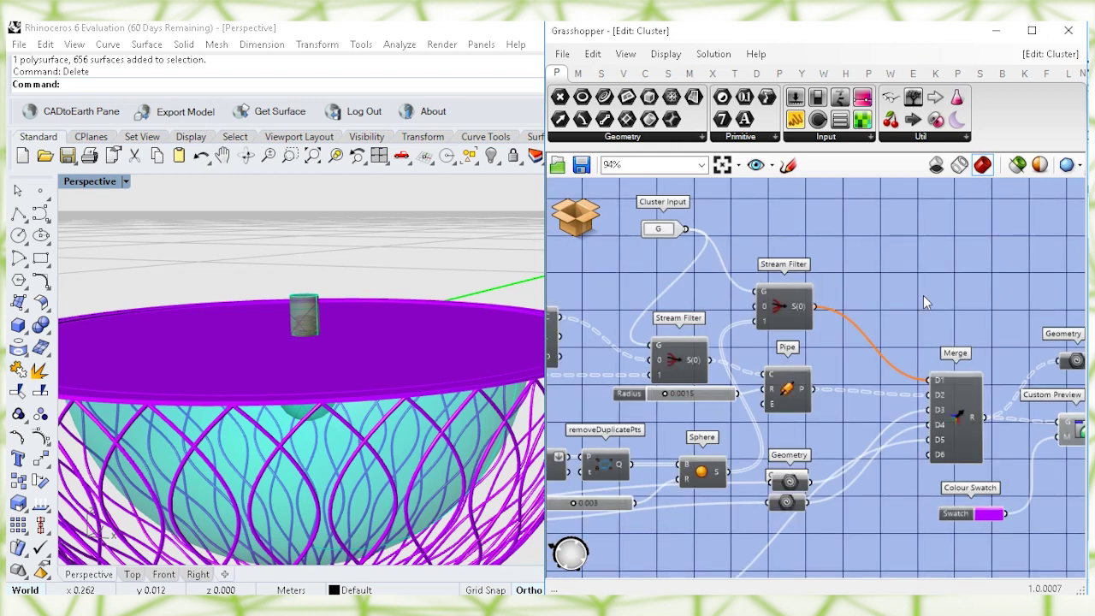
scroll(912, 294, "down", 3)
scroll(956, 308, "up", 3)
left_click_drag(973, 355, 985, 355)
left_click(956, 287)
left_click(907, 350)
left_click(905, 302)
Save and close the cluster, returning to the parent document.
left_click(574, 211)
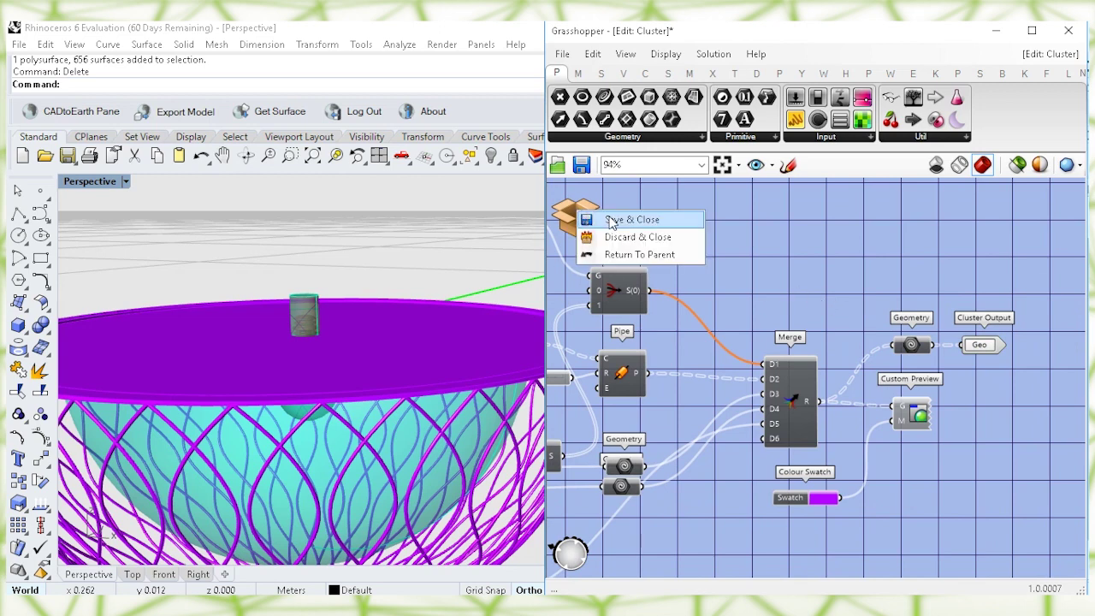
left_click(609, 217)
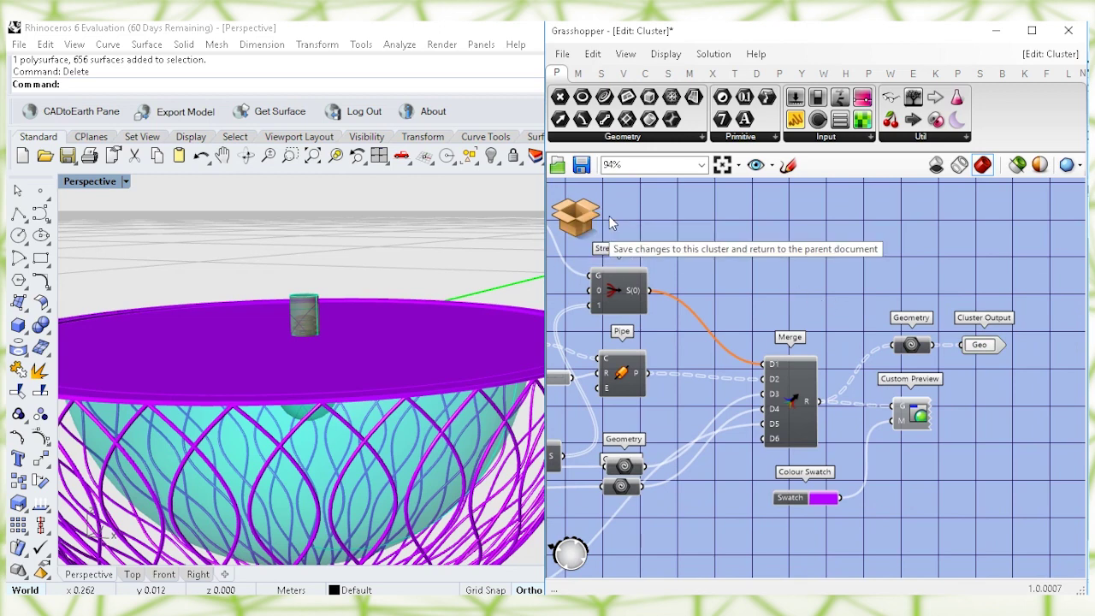
left_click(609, 217)
Add two Geometry parameters beside the cluster and connect them to its G output and first Geo output.
left_click(880, 277)
scroll(842, 333, "up", 2)
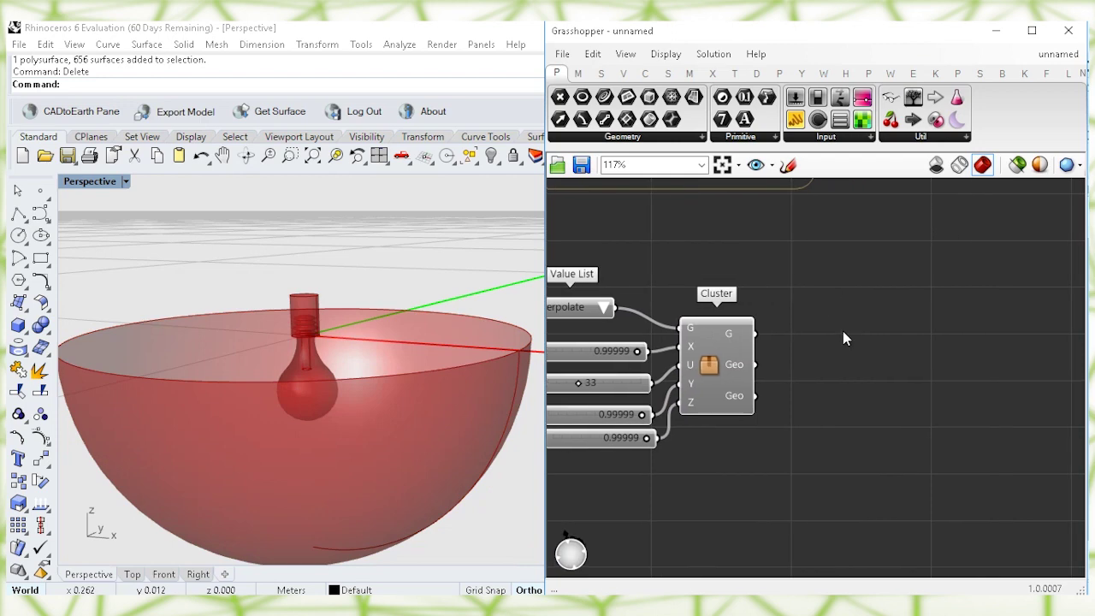
double_click(843, 334)
type("geometry")
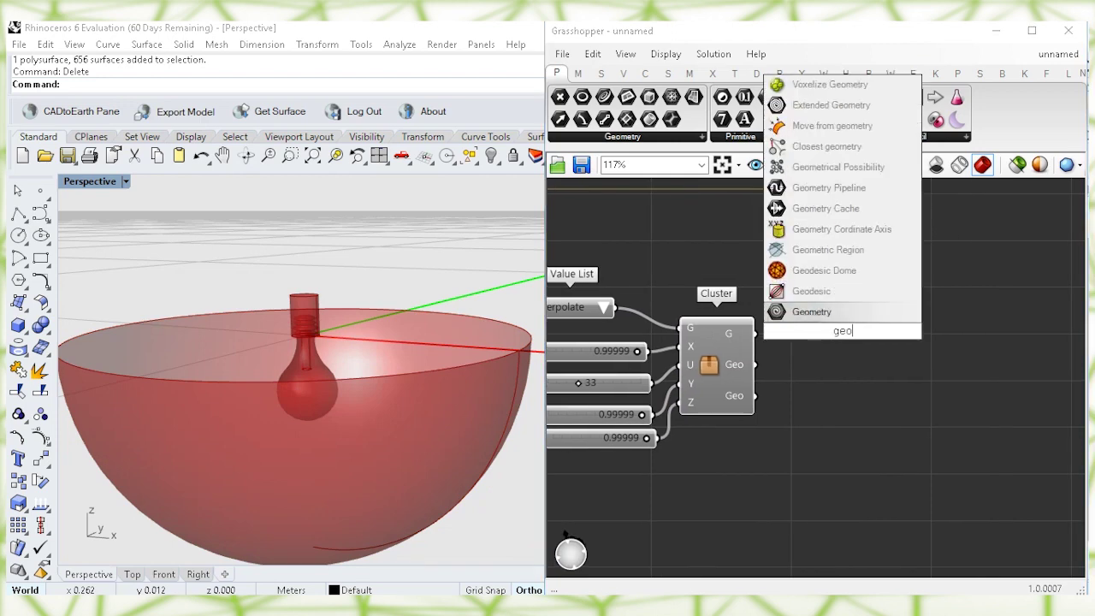
left_click(836, 313)
left_click_drag(818, 339, 759, 332)
left_click_drag(838, 347, 757, 365)
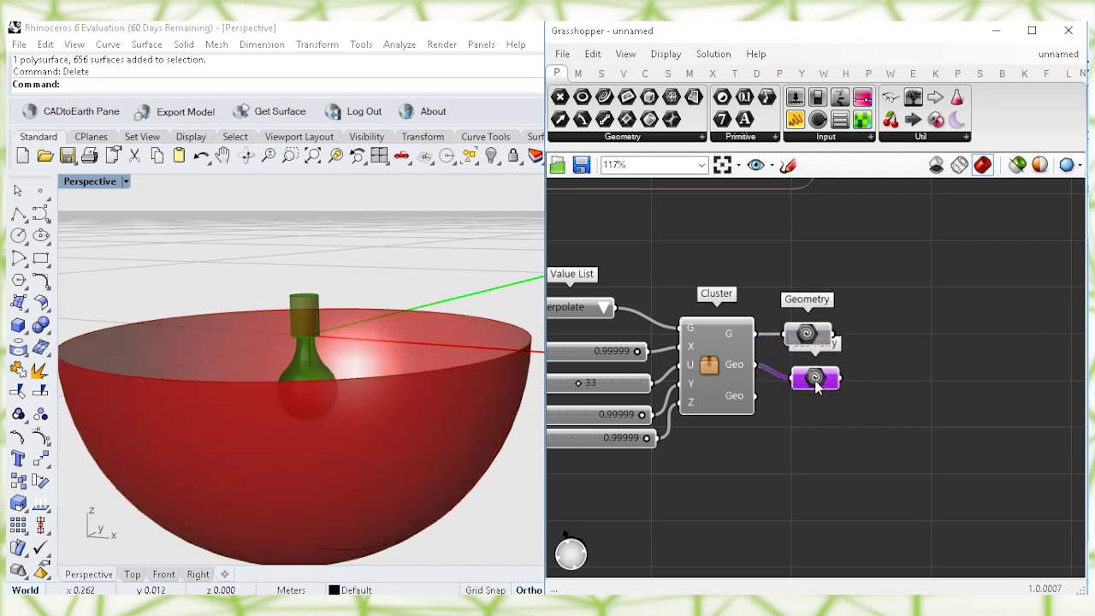
Space out the Geometry parameters and connect a third one to the cluster's last Geo output.
left_click(807, 335)
left_click_drag(808, 337, 809, 323)
left_click(813, 379)
mouse_move(813, 382)
left_mouse_down()
mouse_move(814, 433)
mouse_move(756, 398)
mouse_move(811, 382)
left_mouse_up()
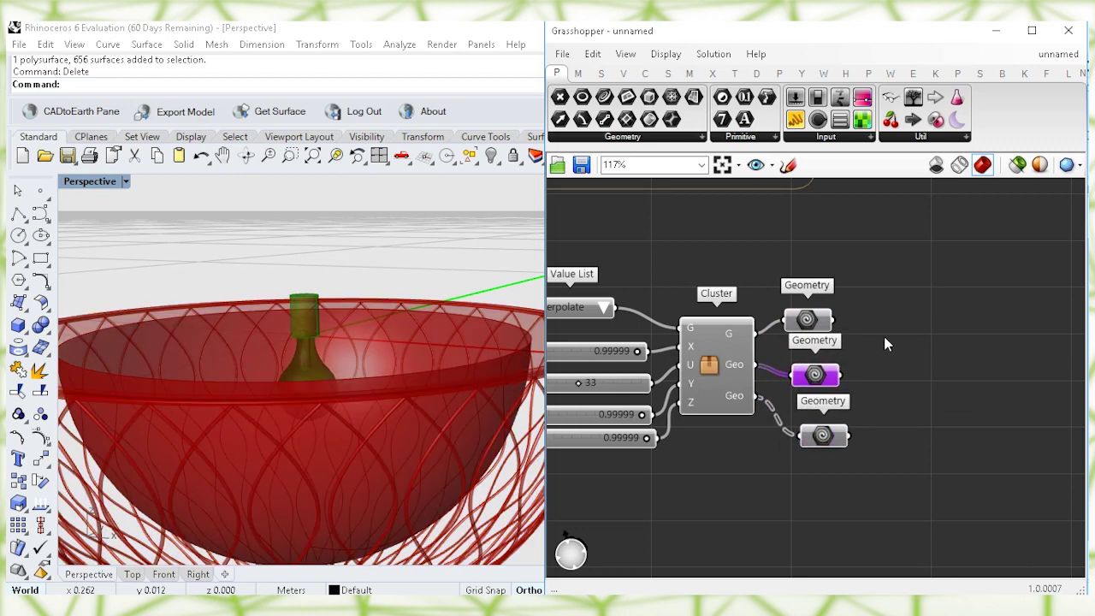
Rearrange the upper two Geometry parameters, leaving clear gaps between them and aligning the middle one with its Geo output.
left_click(884, 336)
left_click_drag(808, 321, 830, 311)
left_click_drag(816, 376, 832, 367)
left_click(827, 313)
left_click(826, 385)
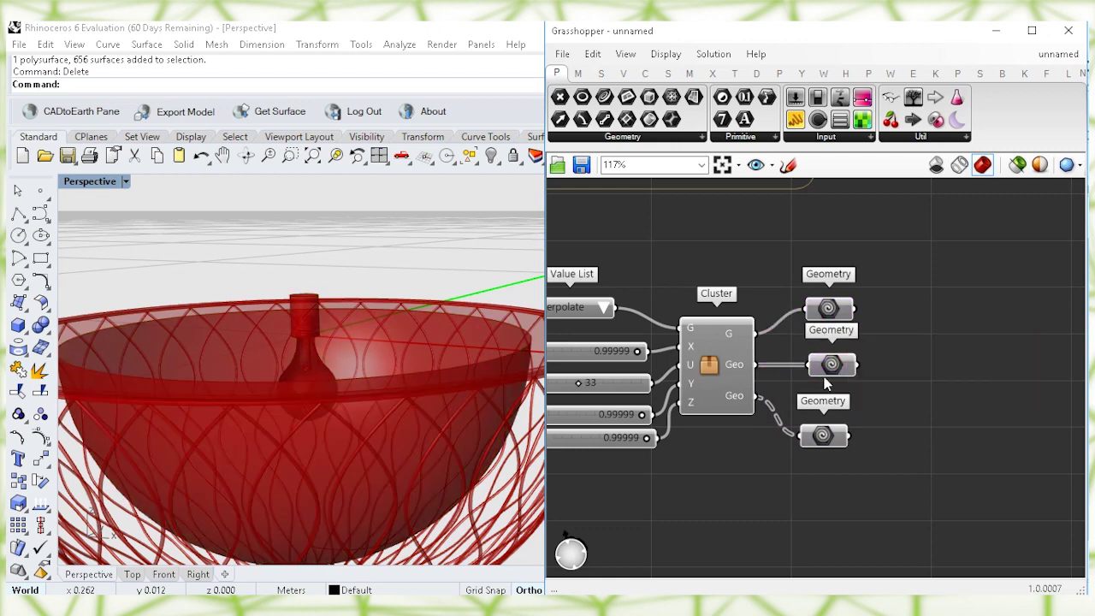
left_click_drag(828, 364, 810, 364)
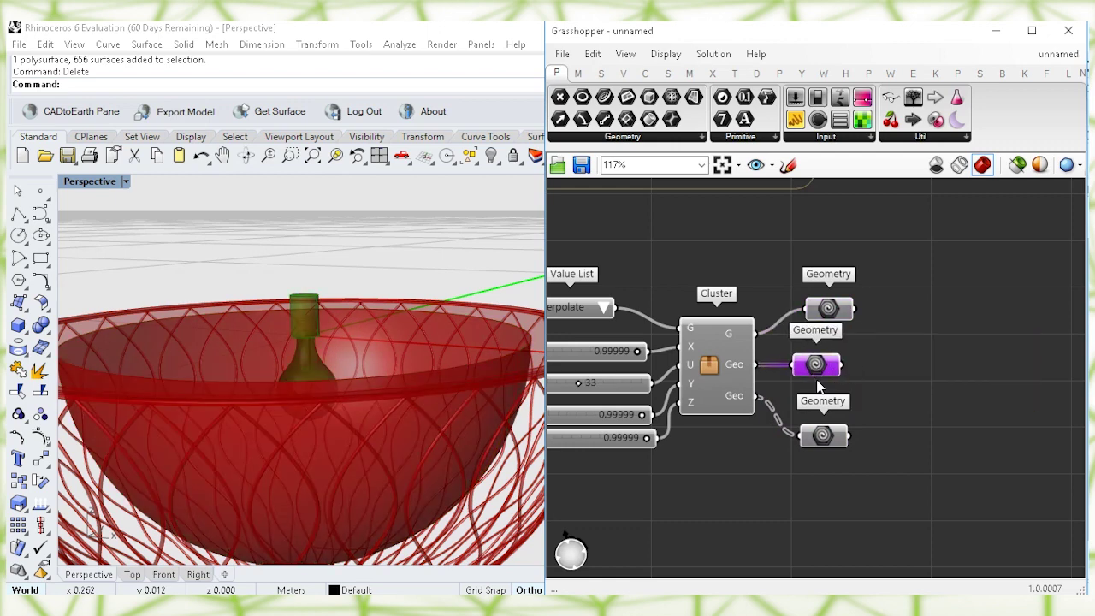
left_click(878, 340)
Add a Colour Swatch and a Custom Preview, then wire the middle Geometry parameter and the swatch into the preview.
right_click_drag(879, 340, 834, 355)
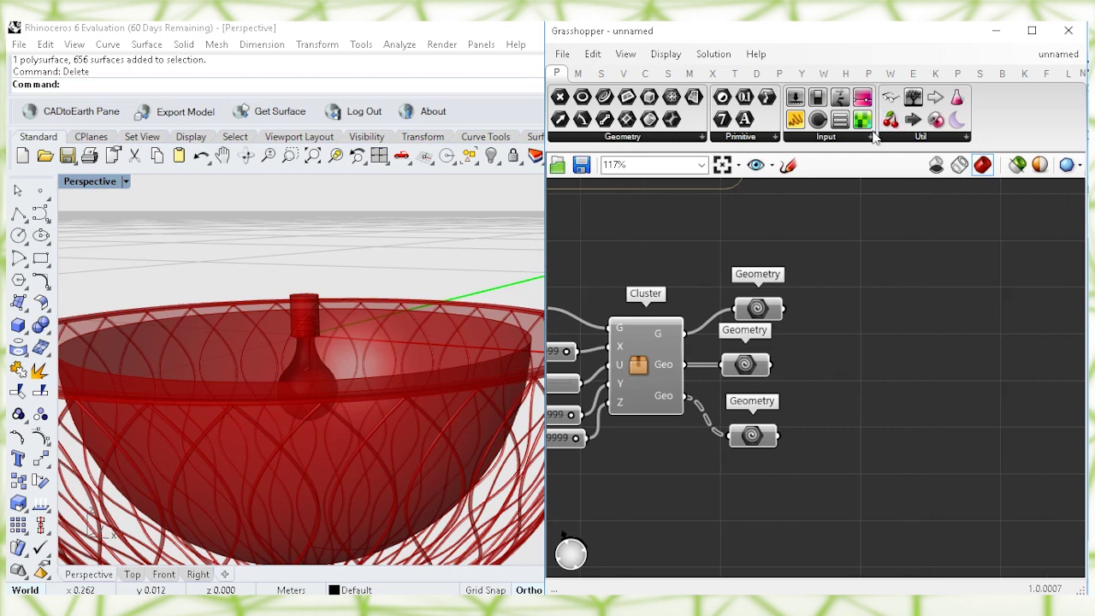
left_click(870, 137)
left_click_drag(940, 283, 835, 409)
double_click(846, 330)
type("custom")
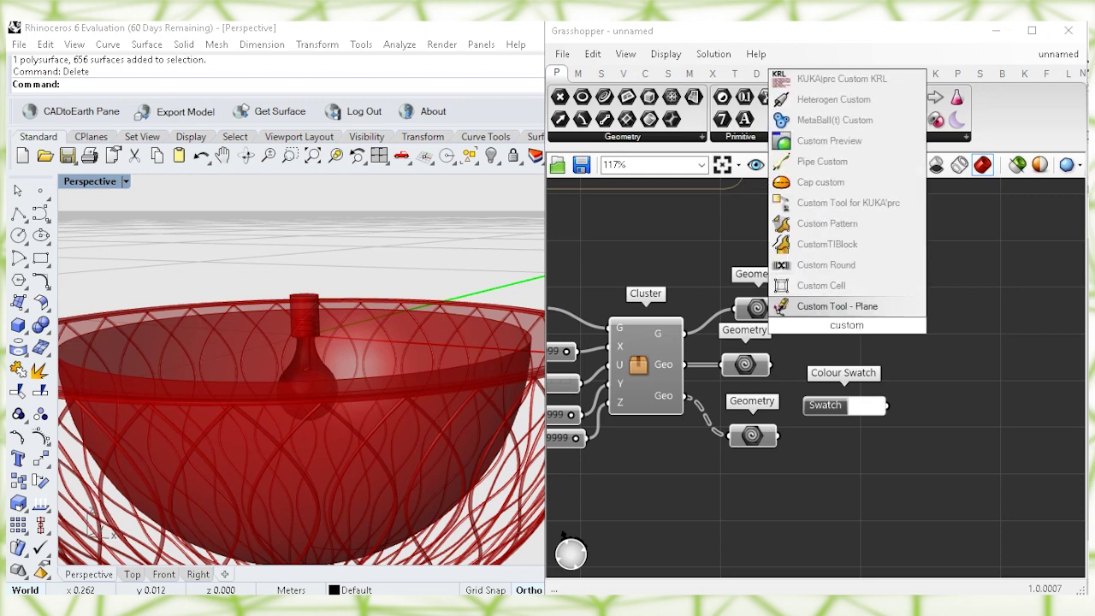
left_click(828, 140)
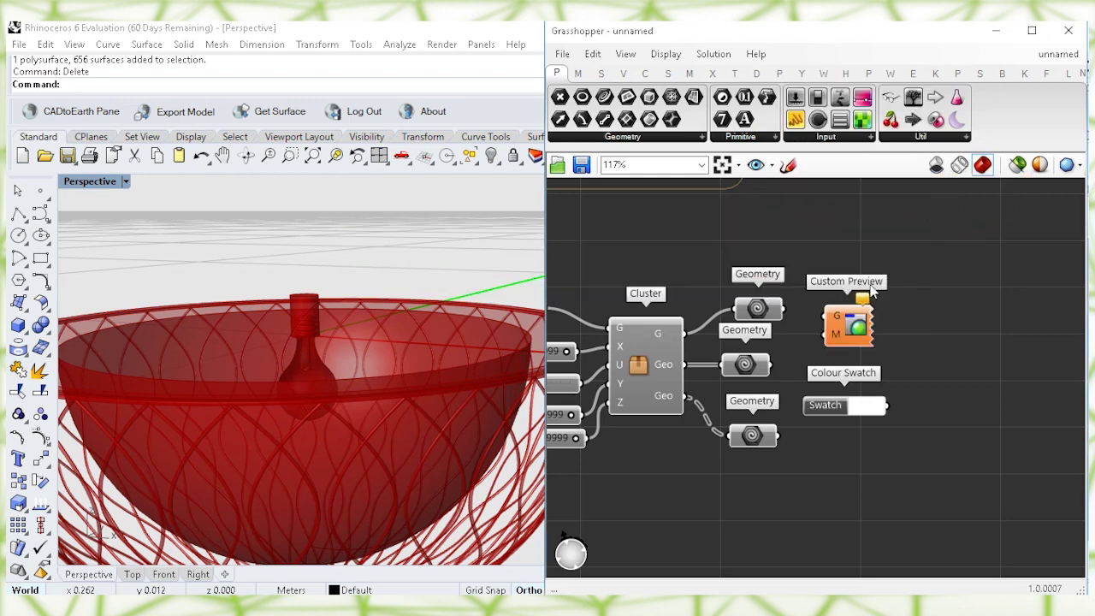
left_click_drag(889, 346, 772, 364)
left_click_drag(888, 405, 956, 389)
Set the swatch to cyan with hue 180°, saturation 100, value 100 and alpha 154.
left_click(866, 409)
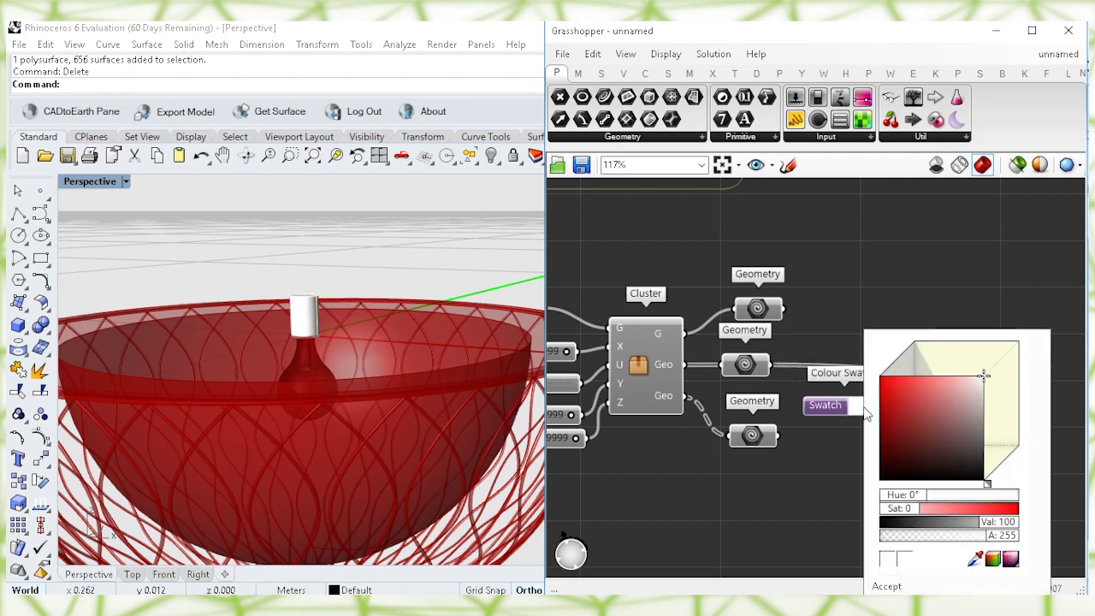
left_click_drag(986, 485, 1004, 467)
left_click(892, 355)
left_click(861, 318)
left_click(870, 407)
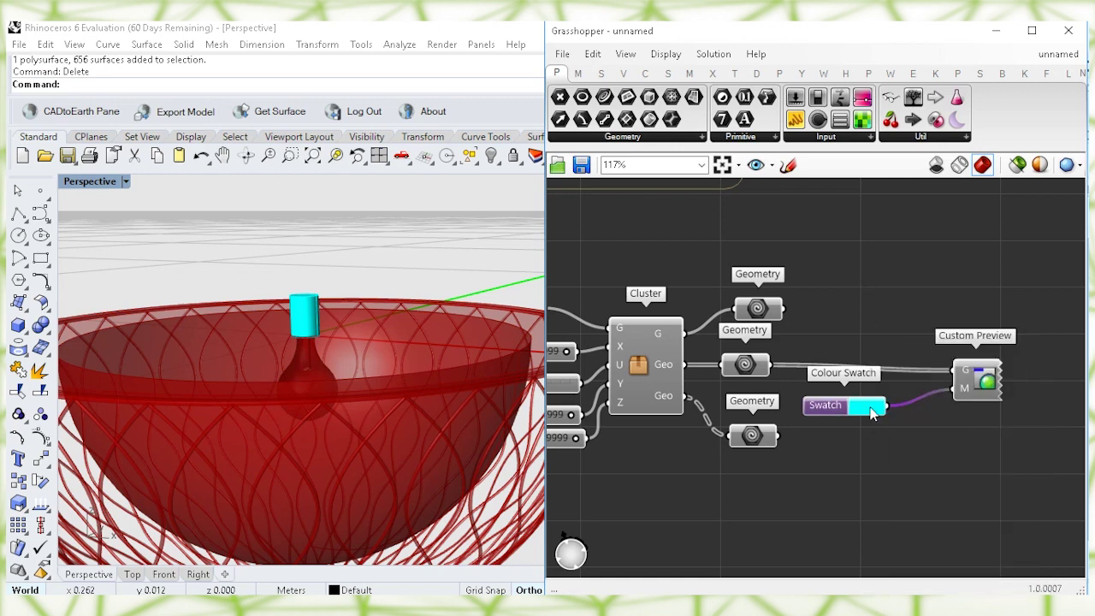
left_click_drag(1010, 537, 970, 537)
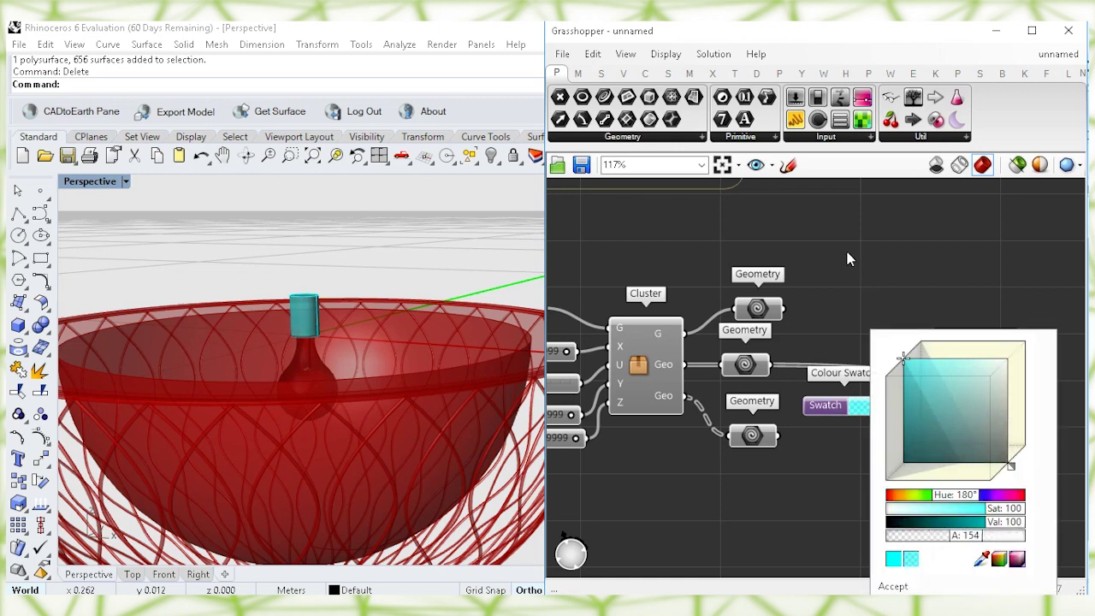
left_click(846, 258)
Reposition the upper Geometry parameter and also connect it to the Custom Preview's G input.
left_click_drag(763, 313, 729, 313)
left_click(748, 368)
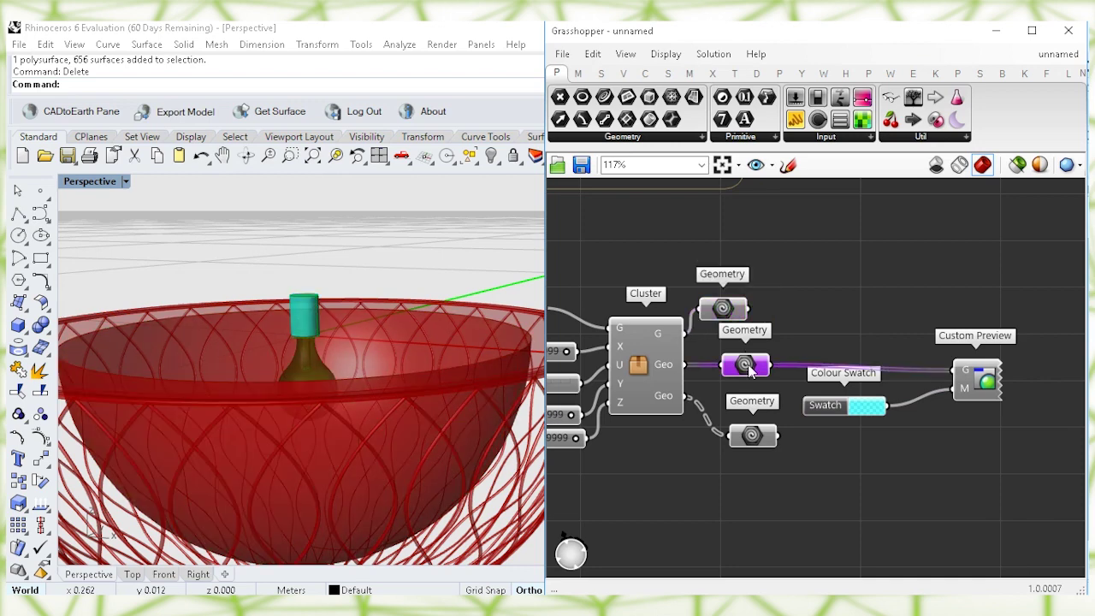
left_click(793, 362)
left_click(725, 310)
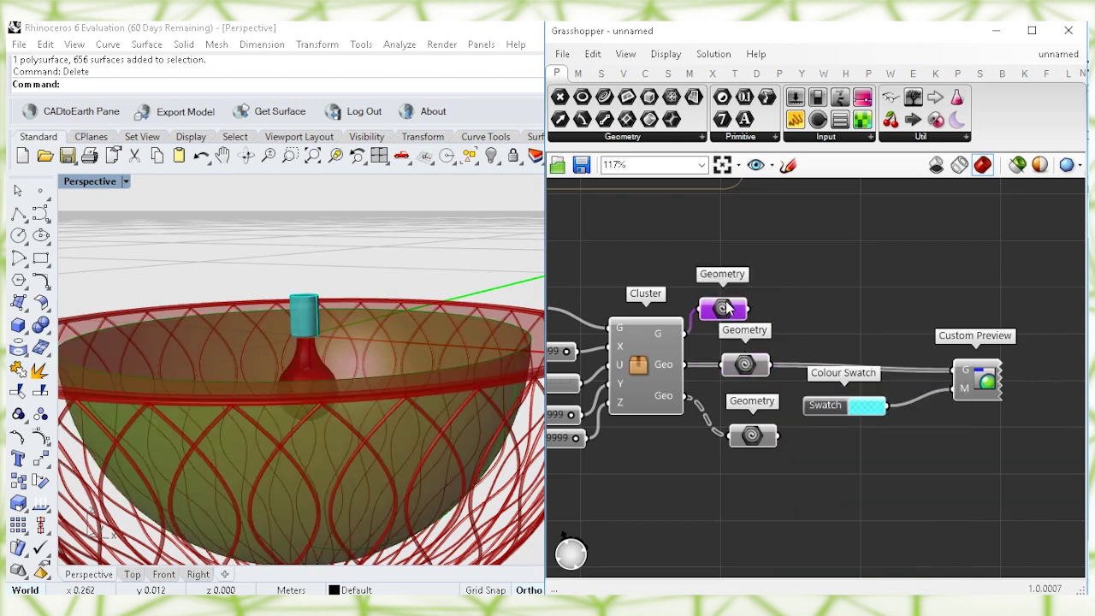
left_click_drag(725, 309, 736, 303)
left_click_drag(956, 369, 766, 307)
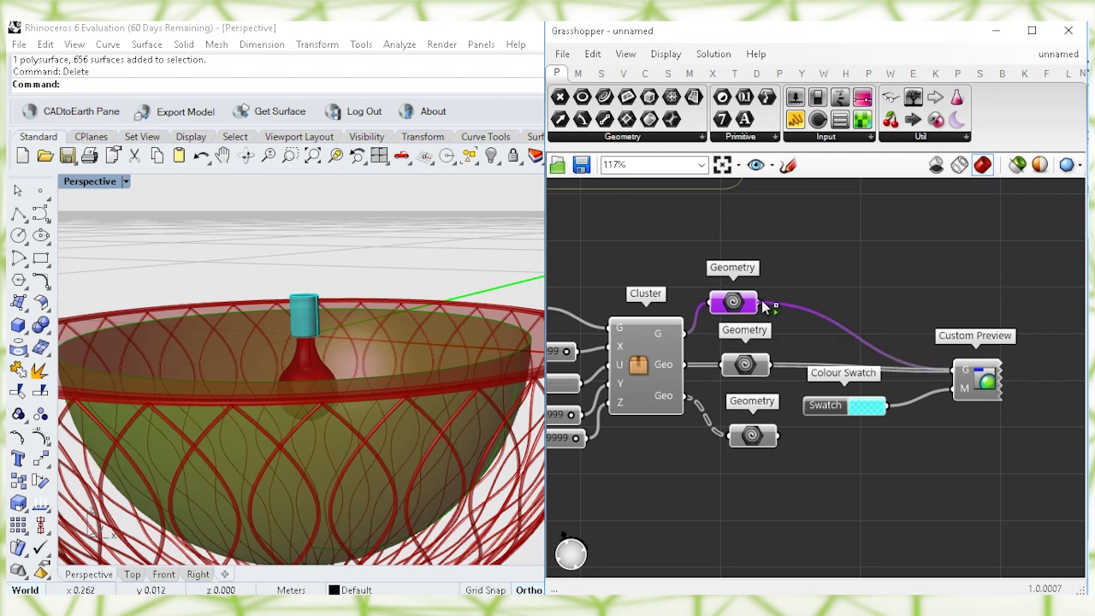
Duplicate the Custom Preview with its Colour Swatch, place the copies below, and connect the lowest Geometry parameter to the new preview.
left_click_drag(985, 381, 926, 376)
left_click_drag(817, 405, 767, 448)
left_click(938, 395)
left_click(920, 377)
left_click_drag(928, 420, 852, 339)
key("ctrl+c")
key("ctrl+v")
left_click_drag(921, 381, 911, 488)
left_click(947, 444)
left_click_drag(778, 448, 891, 482)
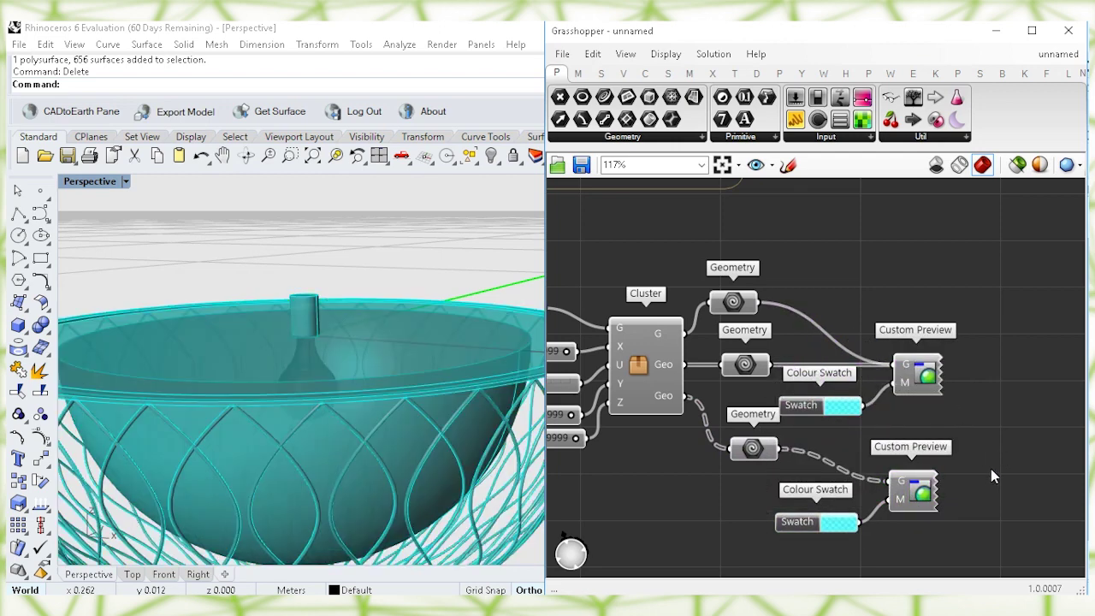
Set the lower Colour Swatch to purple with hue 274°, saturation 100, value 100 and alpha 154.
left_click(838, 522)
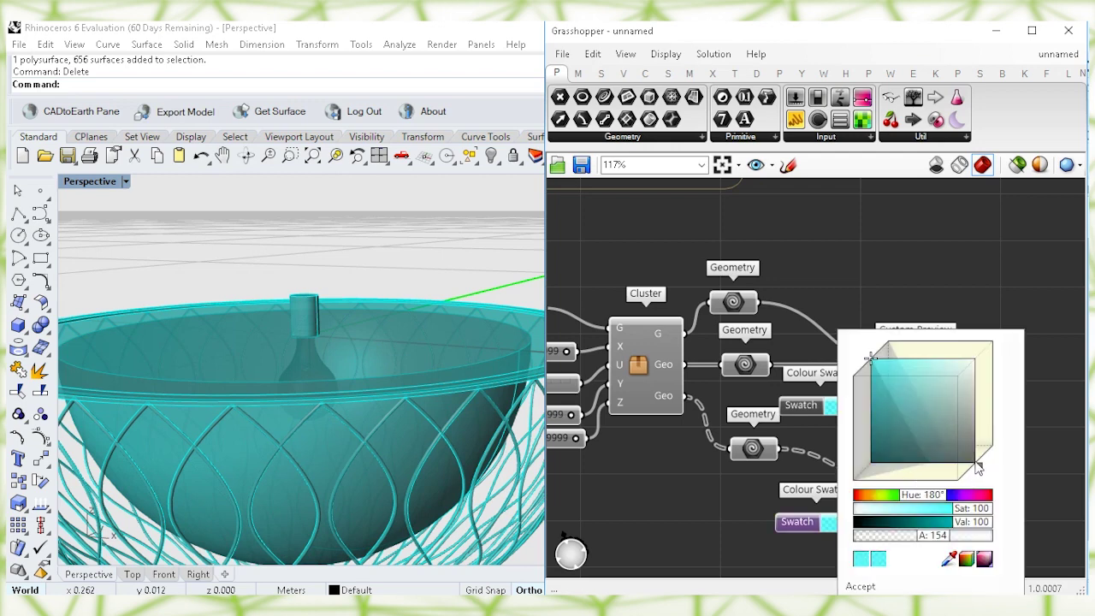
mouse_move(980, 474)
left_mouse_down()
mouse_move(971, 486)
mouse_move(993, 457)
mouse_move(993, 470)
left_mouse_up()
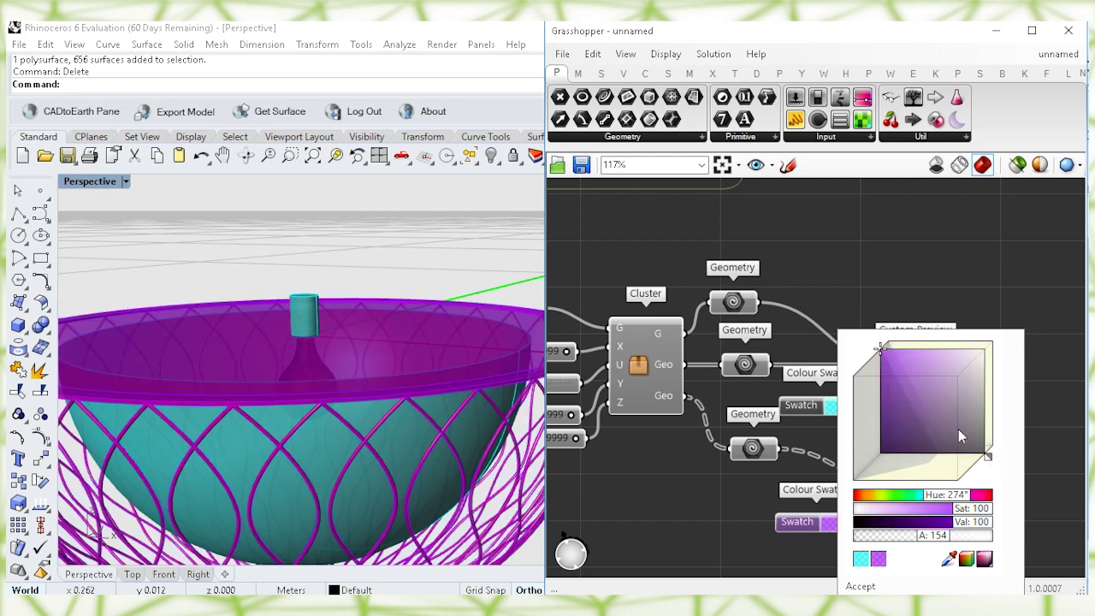
left_click(943, 270)
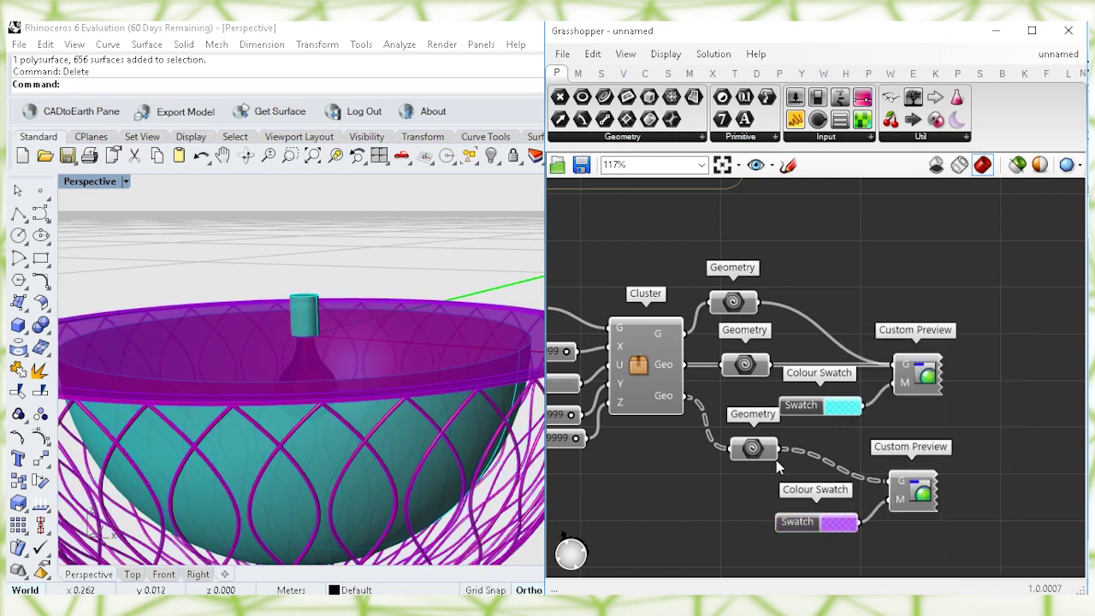
Turn off the Cluster component's own preview so only the coloured Custom Previews display its geometry.
scroll(395, 341, "down", 2)
right_click_drag(398, 345, 395, 392)
mouse_move(867, 265)
right_mouse_down()
mouse_move(870, 298)
mouse_move(845, 350)
mouse_move(838, 448)
right_mouse_up()
mouse_move(776, 521)
right_mouse_down()
mouse_move(830, 387)
mouse_move(831, 270)
right_mouse_up()
right_click_drag(681, 421, 774, 350)
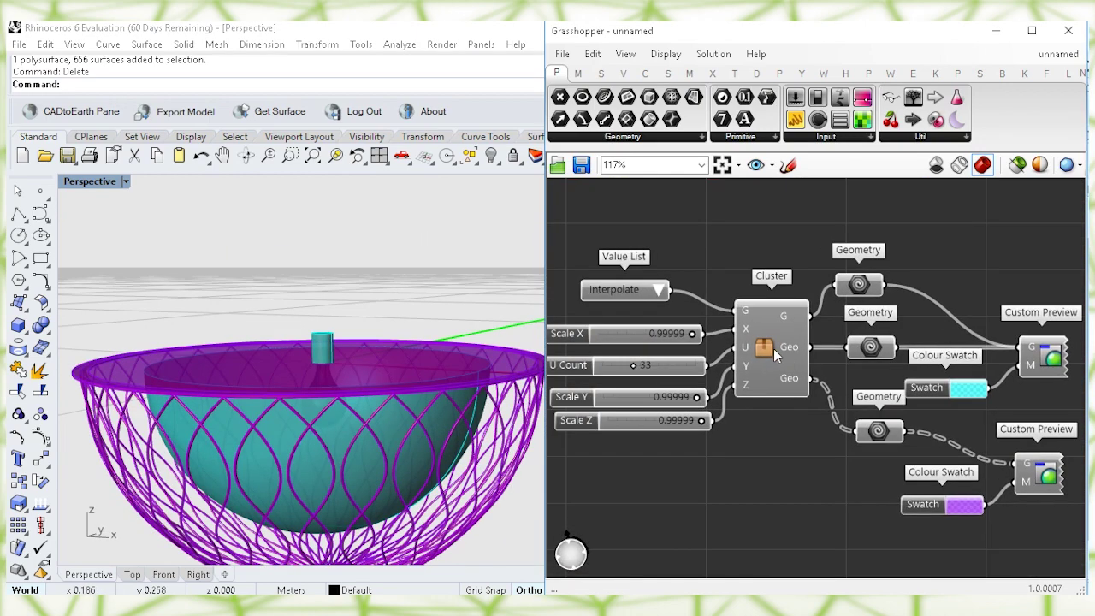
left_click(776, 355)
right_click(767, 315)
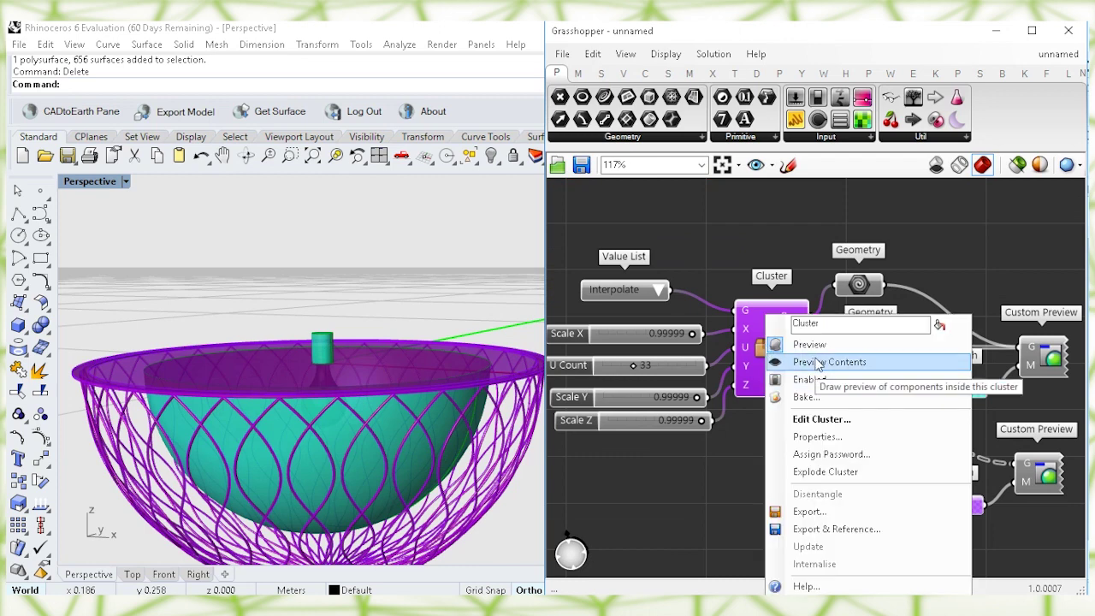
left_click(811, 344)
left_click(776, 355)
left_click(806, 440)
left_click(871, 346)
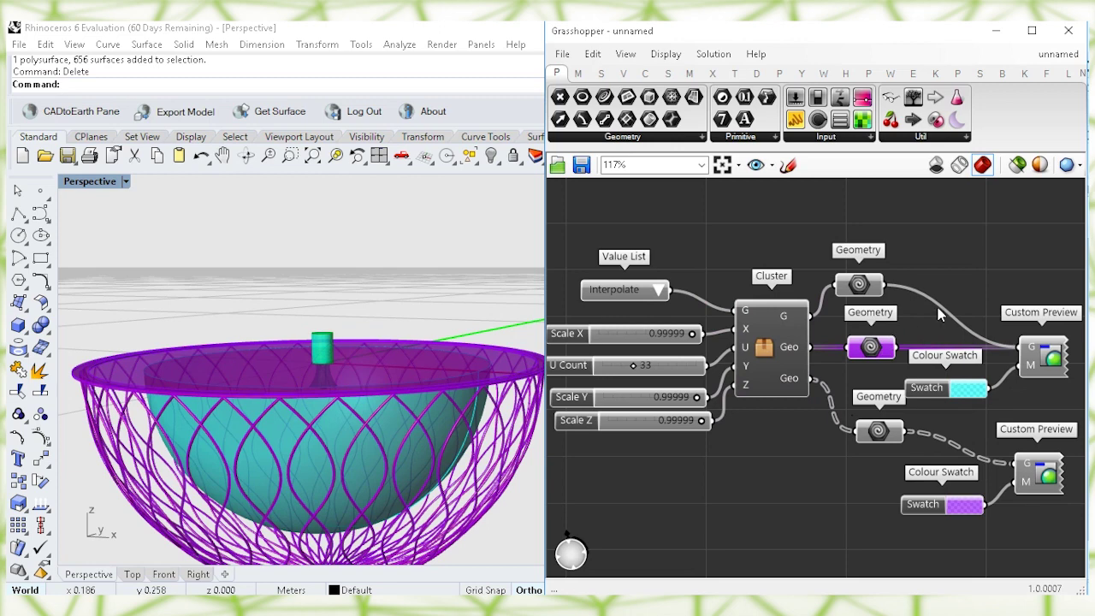
left_click(843, 362)
Switch the Value List feeding the Cluster's G input to Line/Sphere.
scroll(695, 398, "up", 1)
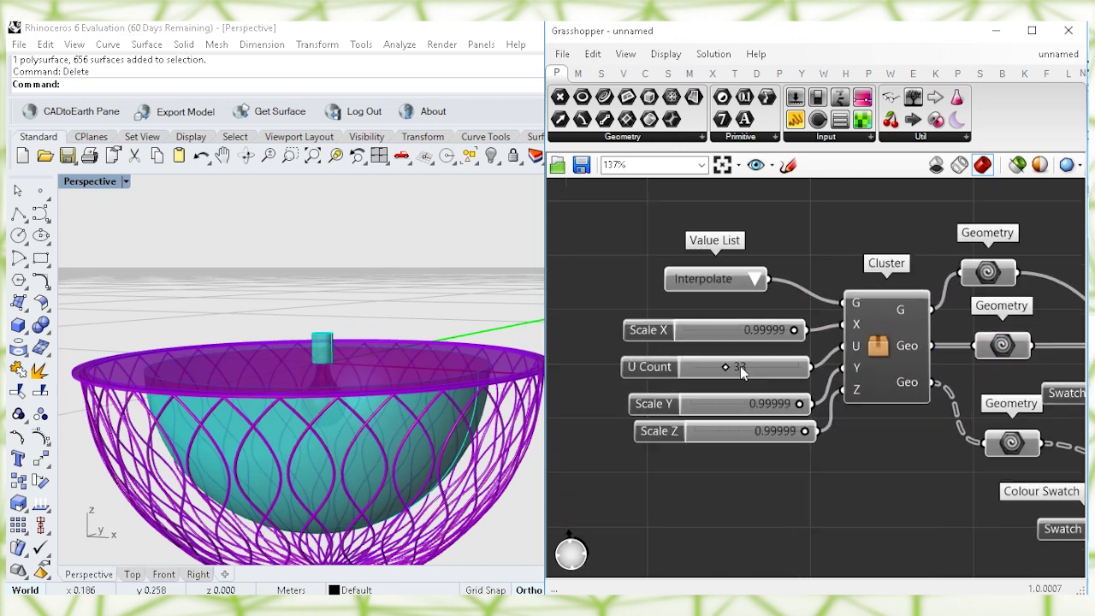
right_click_drag(741, 353, 742, 310)
left_click(759, 239)
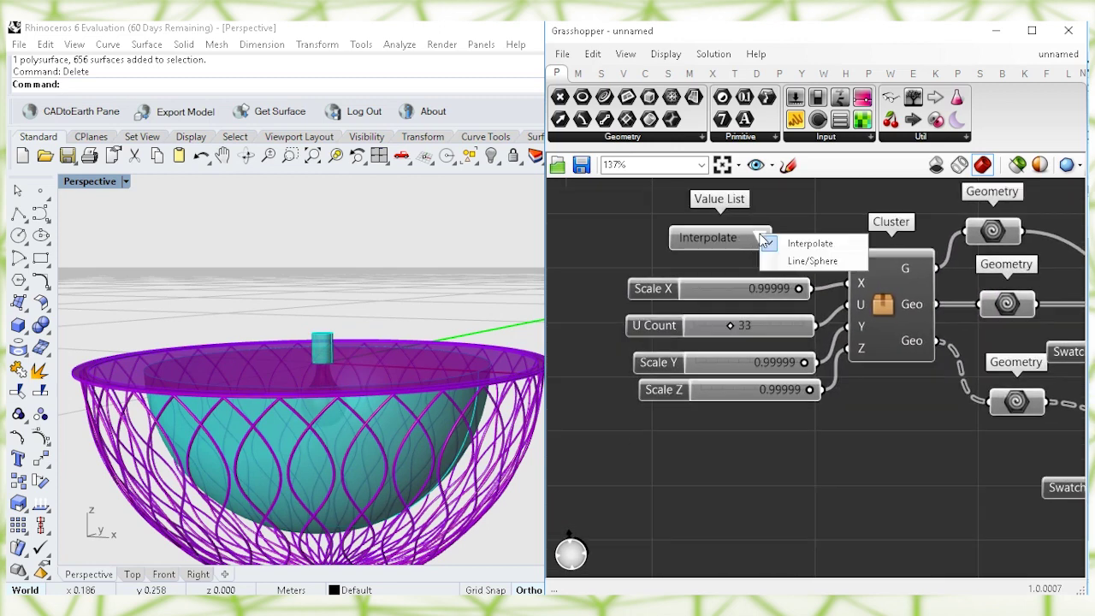
left_click(809, 261)
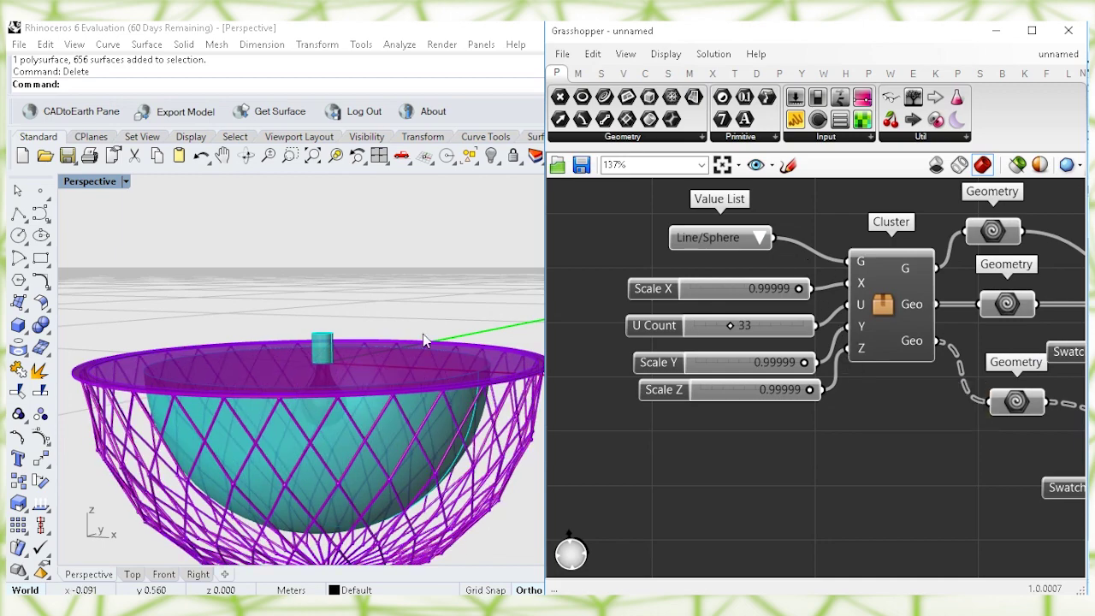
right_click_drag(394, 374, 490, 333)
Set the U Count slider to 12.
double_click(746, 325)
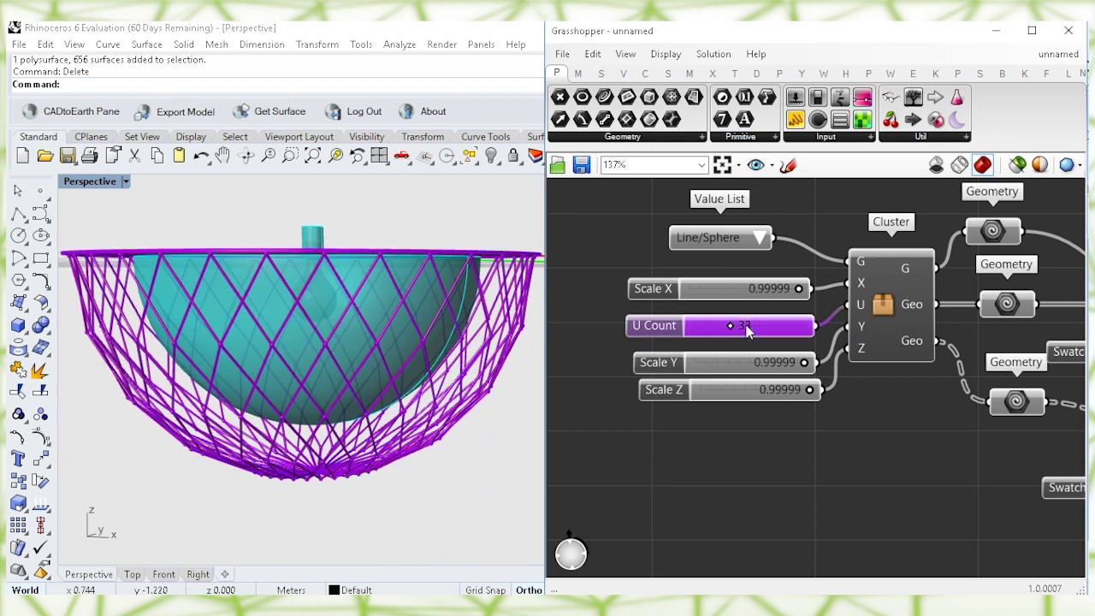
type("12")
key("Return")
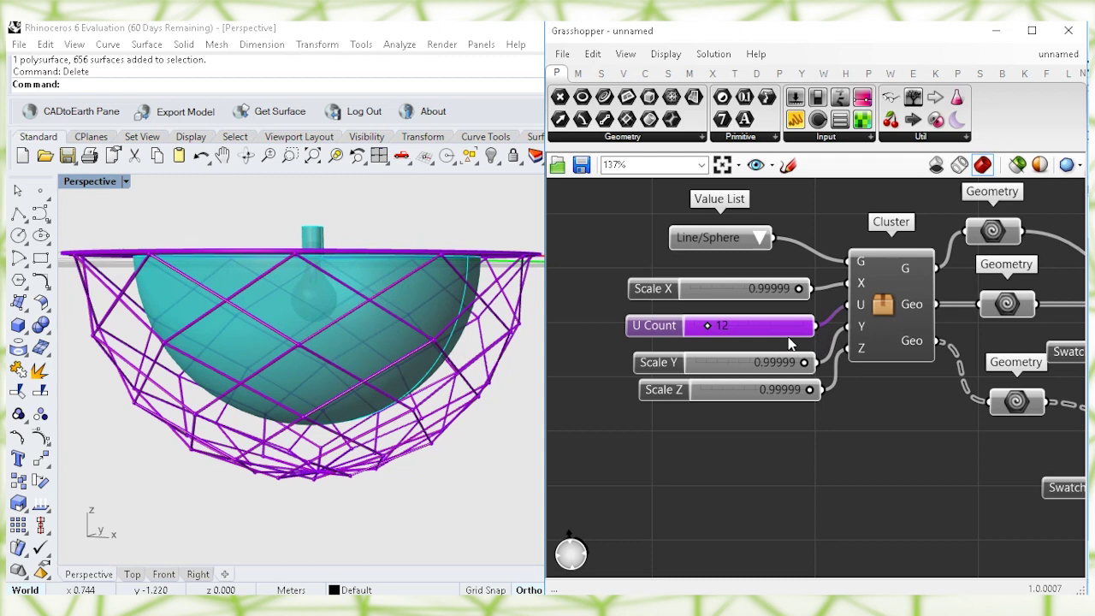
Raise the U Count slider to 22.
left_click(714, 473)
double_click(720, 328)
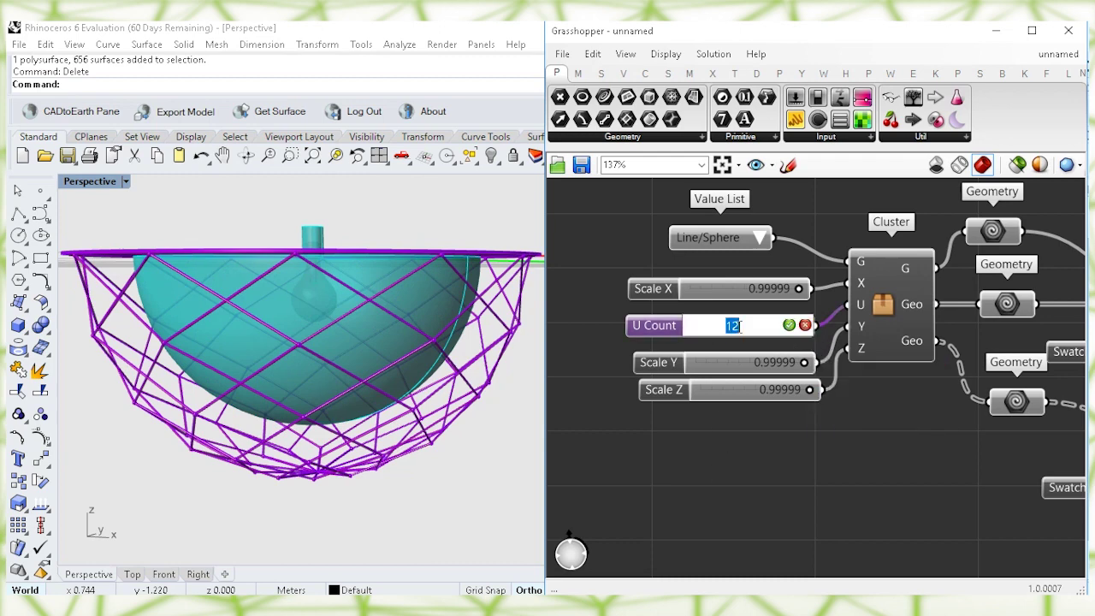
type("22")
key("Return")
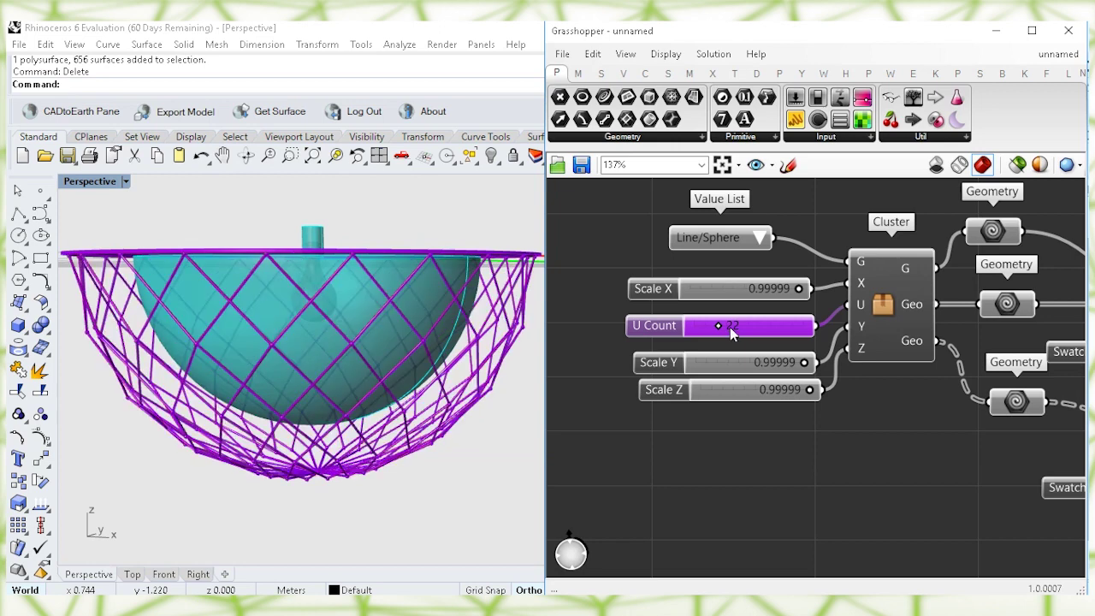
double_click(730, 327)
left_click(822, 455)
Set the Scale X slider to 0.6 to narrow the lamp along X.
mouse_move(850, 442)
right_mouse_down()
mouse_move(774, 457)
mouse_move(792, 433)
mouse_move(847, 426)
mouse_move(833, 430)
right_mouse_up()
scroll(792, 431, "down", 1)
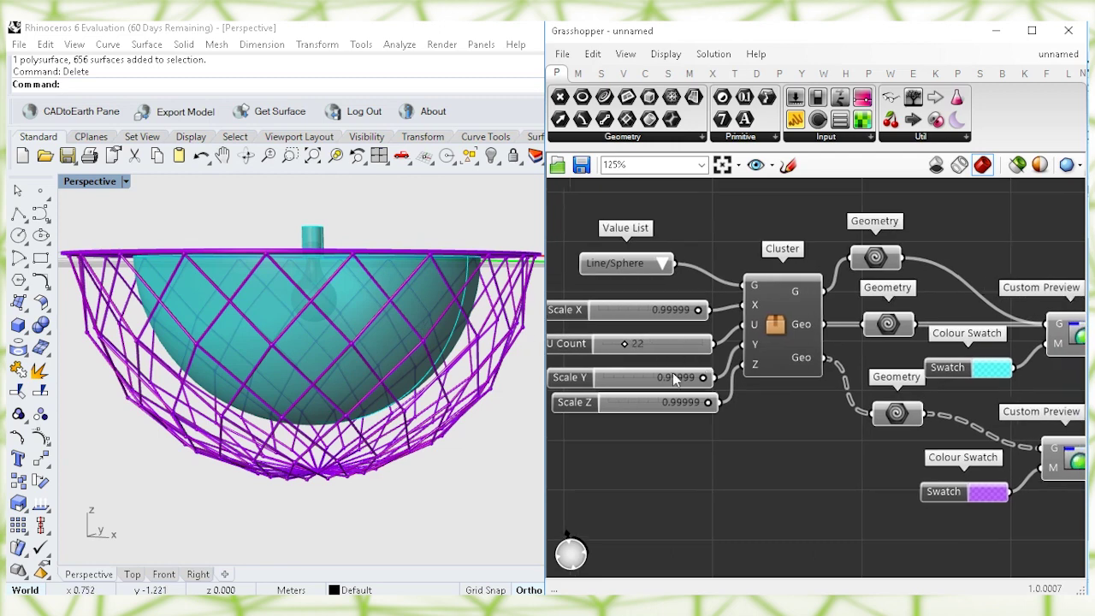
right_click_drag(388, 313, 385, 328)
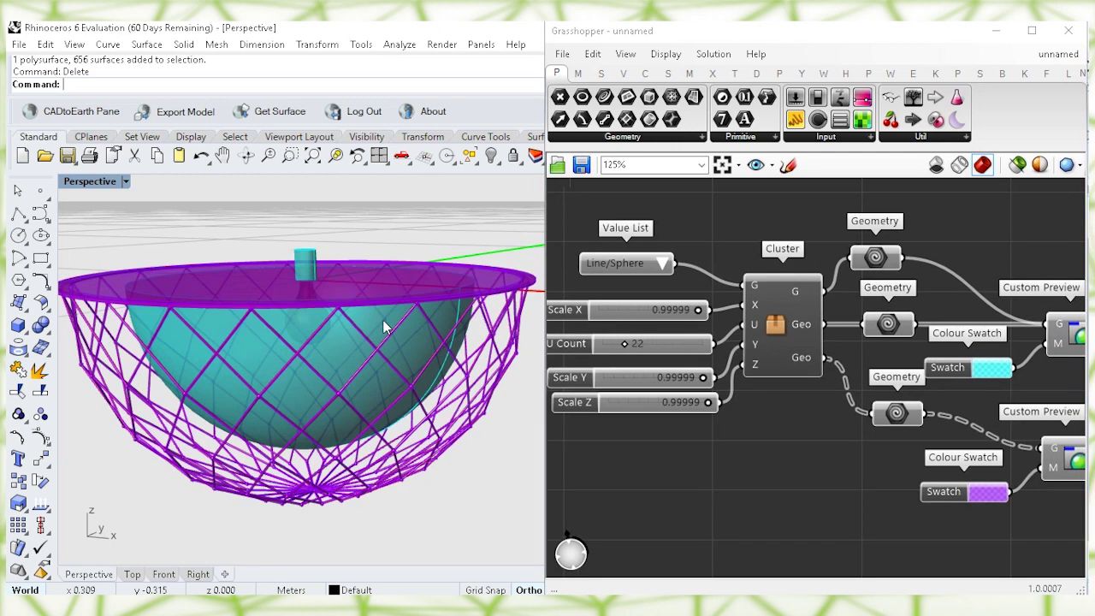
left_click(674, 311)
double_click(674, 312)
double_click(624, 309)
type("0.6")
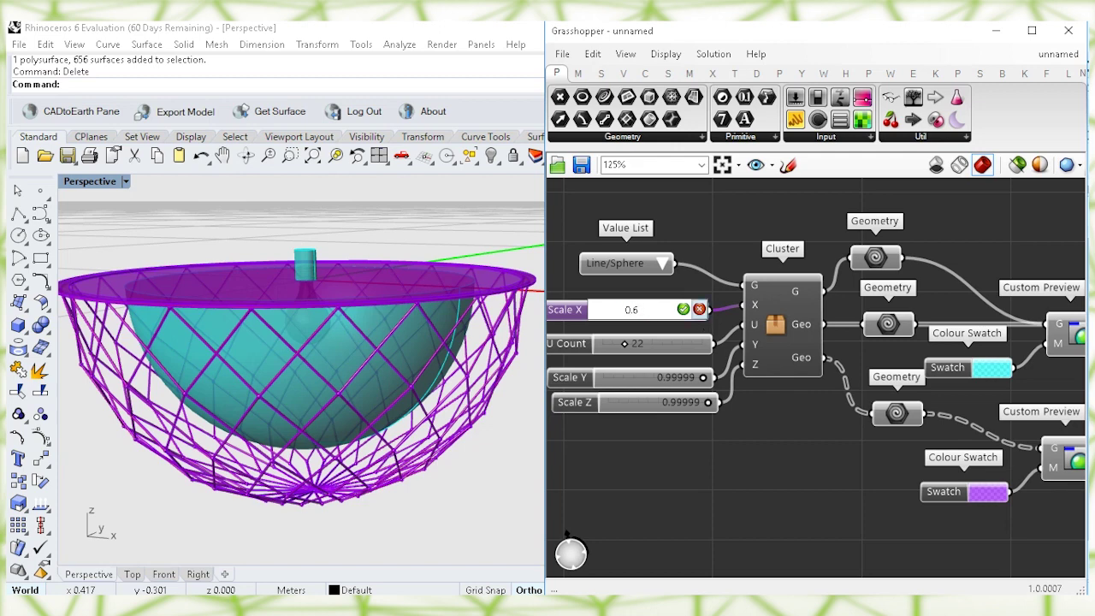
left_click(683, 310)
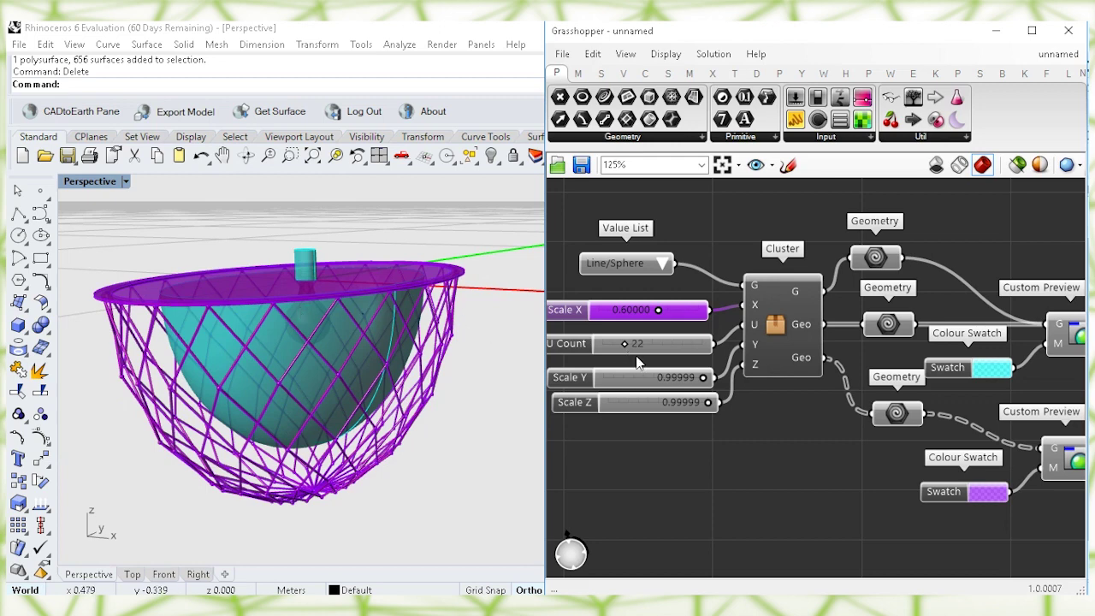
Set the Scale Z slider to 0.6 to flatten the lamp's height.
double_click(680, 402)
left_click(633, 404)
double_click(633, 404)
left_click(633, 403)
double_click(633, 404)
type("0.6")
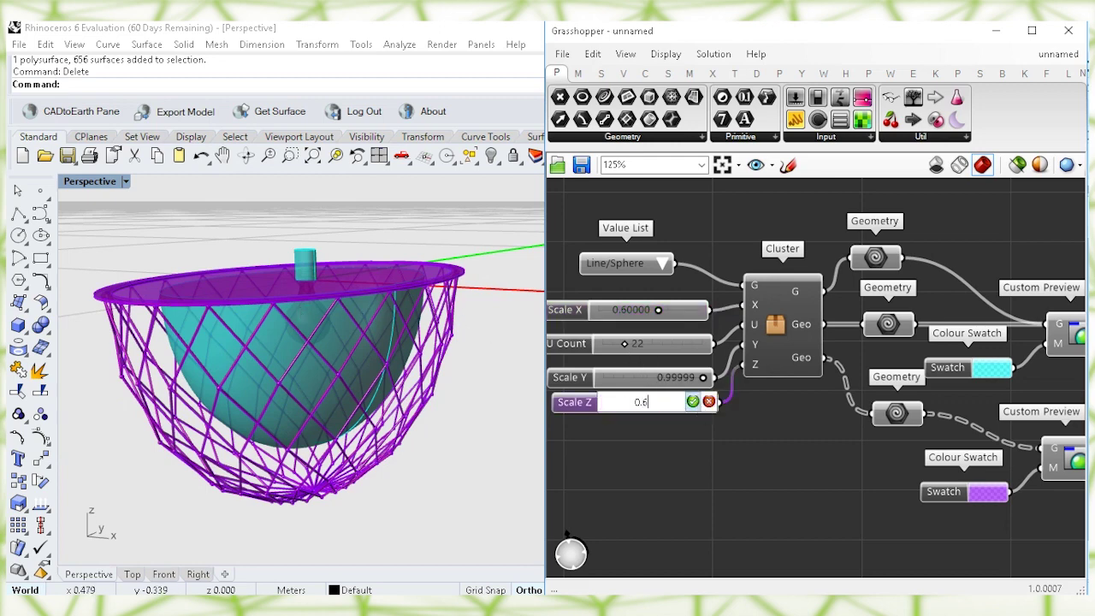
key("Return")
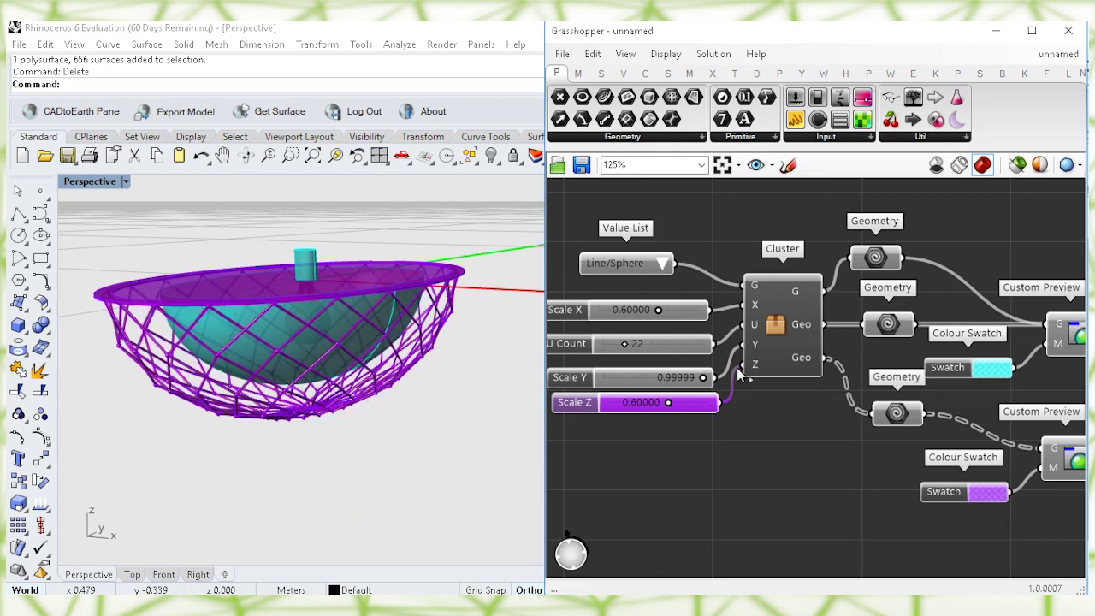
left_click(798, 458)
Set the Scale Y slider to 0.45 to narrow the lamp along Y.
left_click(683, 381)
double_click(684, 380)
left_click(661, 379)
left_click_drag(630, 382, 700, 378)
type("45")
left_click(688, 377)
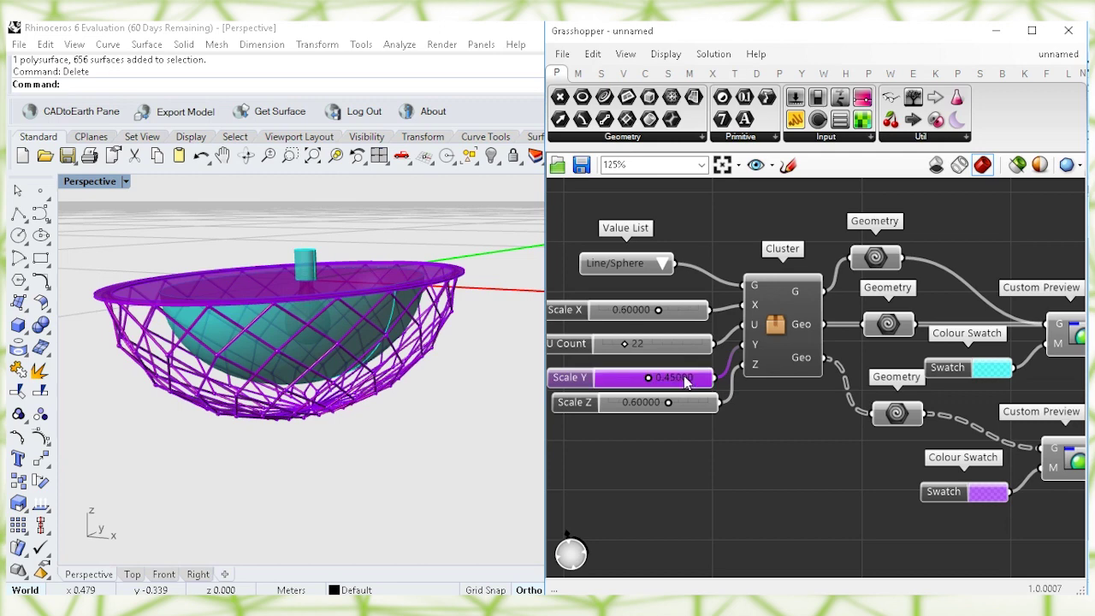
left_click(683, 448)
Set the Scale X slider to 0.75.
right_click_drag(278, 311, 318, 358)
scroll(344, 306, "up", 2)
mouse_move(345, 306)
right_mouse_down()
mouse_move(358, 289)
mouse_move(361, 314)
right_mouse_up()
left_click(634, 309)
double_click(634, 309)
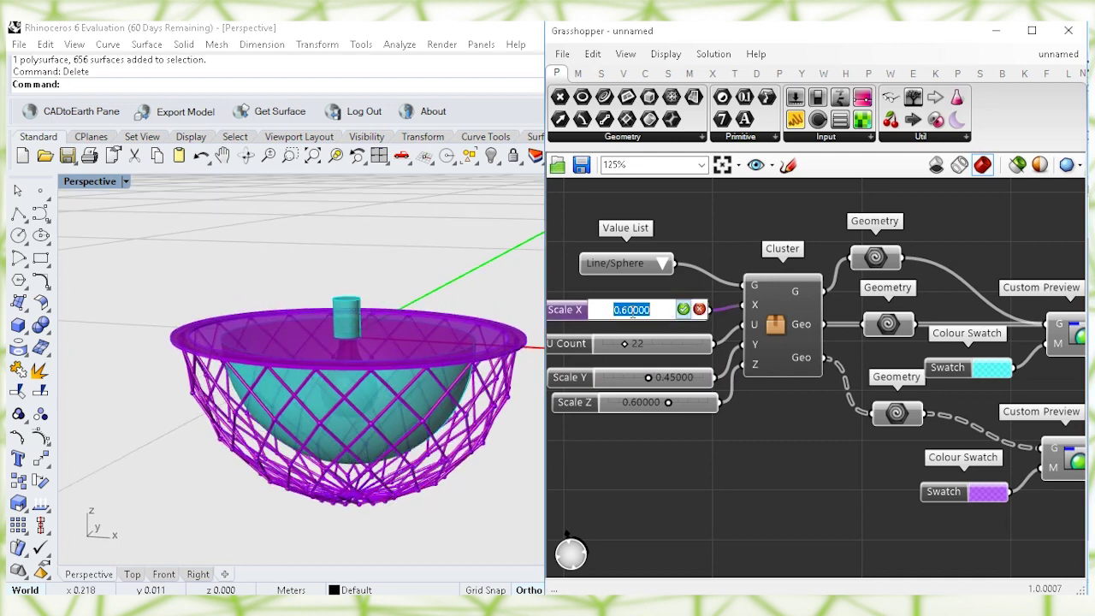
type("75")
left_click(684, 310)
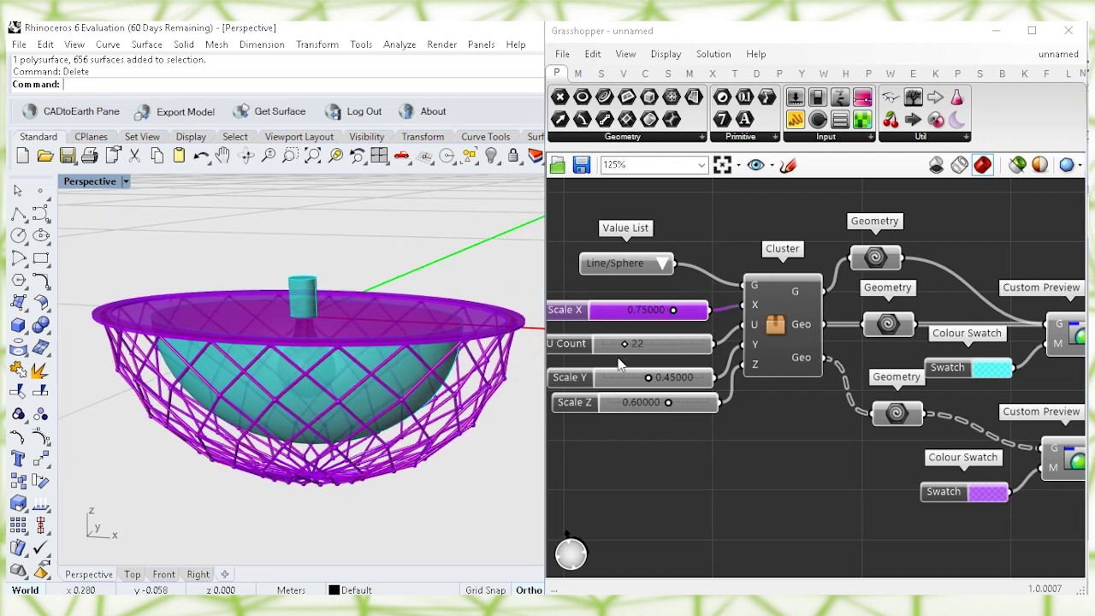
Set the Scale Z slider to 0.75.
double_click(645, 404)
left_click(651, 401)
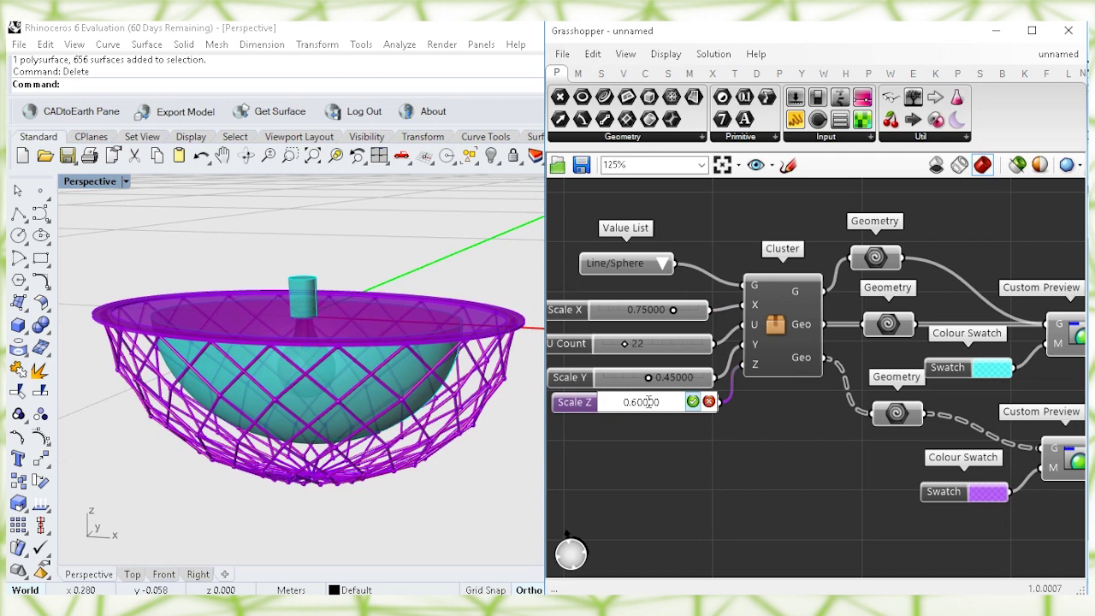
key("BackSpace")
key("BackSpace")
type("75")
left_click(692, 402)
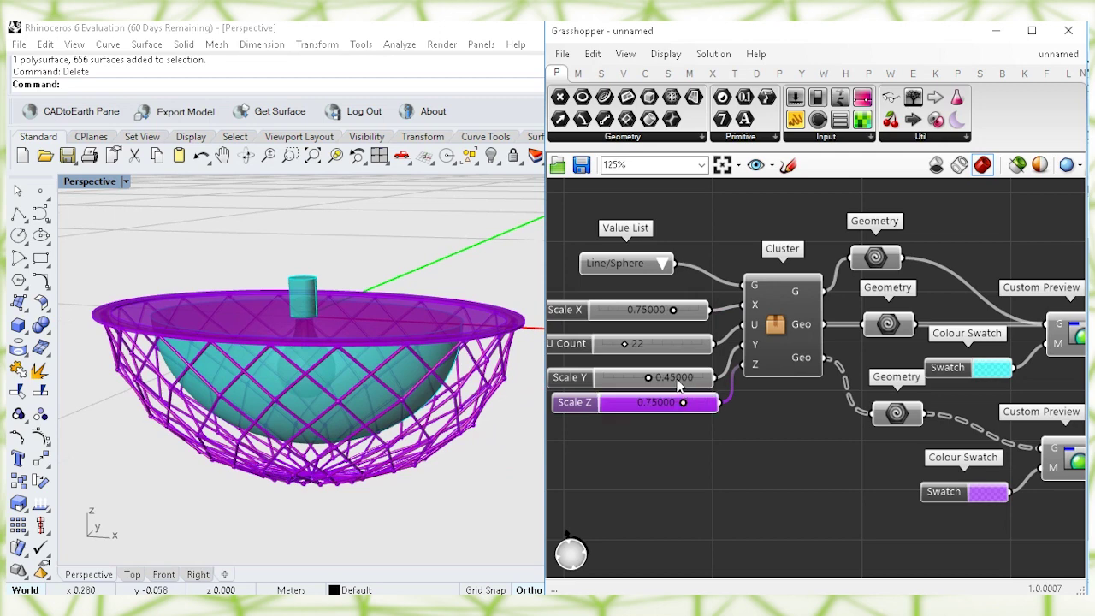
Set the Scale Y slider to 0.6 and deselect the slider.
double_click(677, 377)
left_click(659, 377)
key("BackSpace")
key("BackSpace")
key("BackSpace")
key("BackSpace")
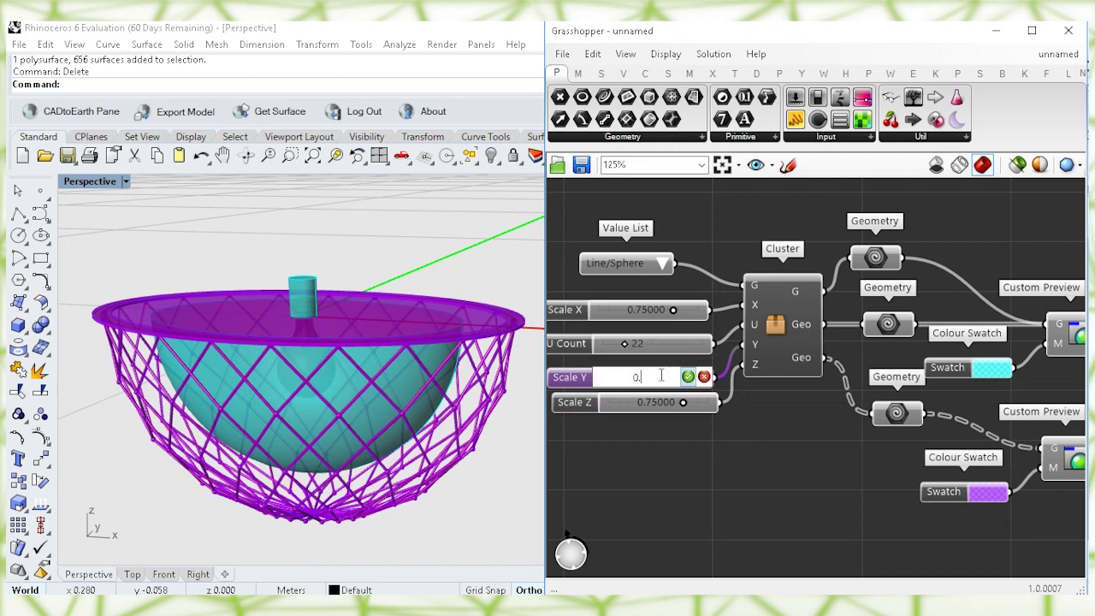
type("6")
key("Return")
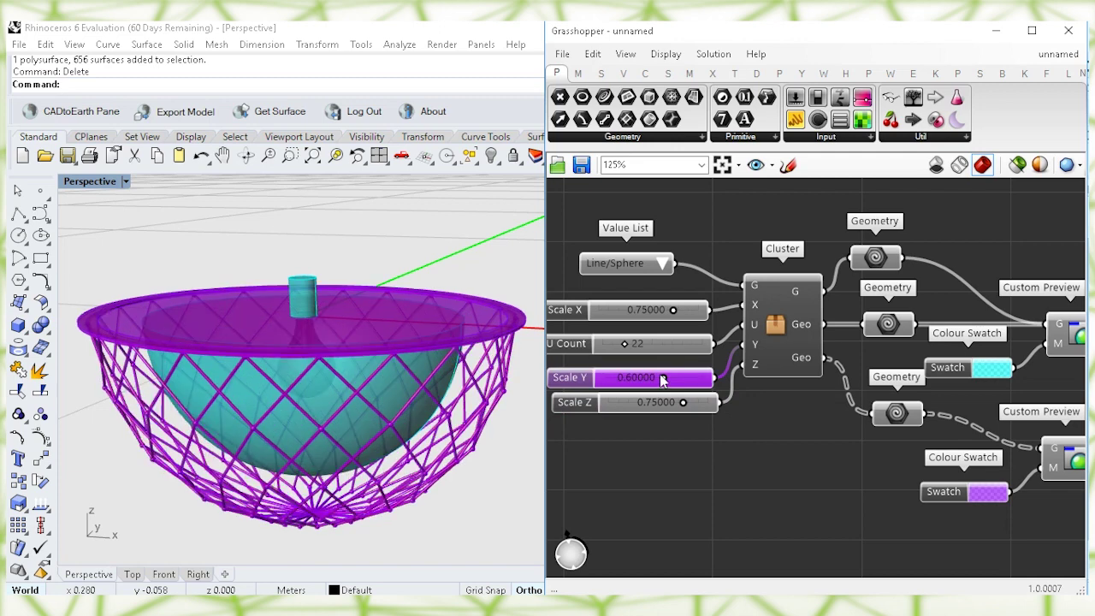
mouse_move(409, 317)
right_mouse_down()
mouse_move(331, 357)
mouse_move(386, 293)
mouse_move(406, 318)
right_mouse_up()
left_click(646, 456)
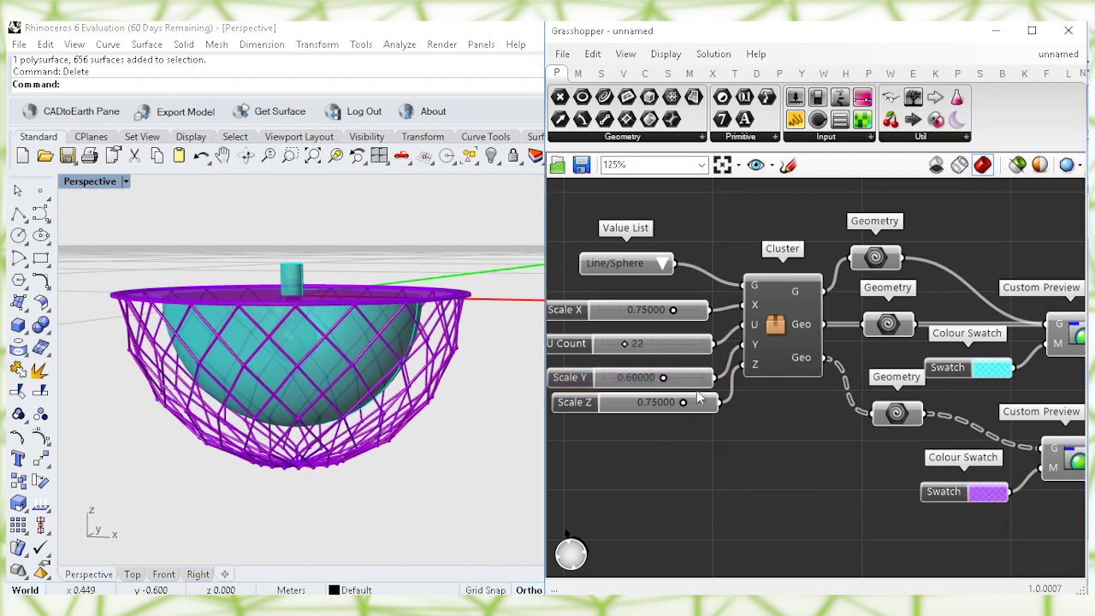
Switch the Value List back to Interpolate and set the U Count slider to 55.
left_click(663, 264)
left_click(707, 287)
double_click(639, 344)
type("55")
key("Return")
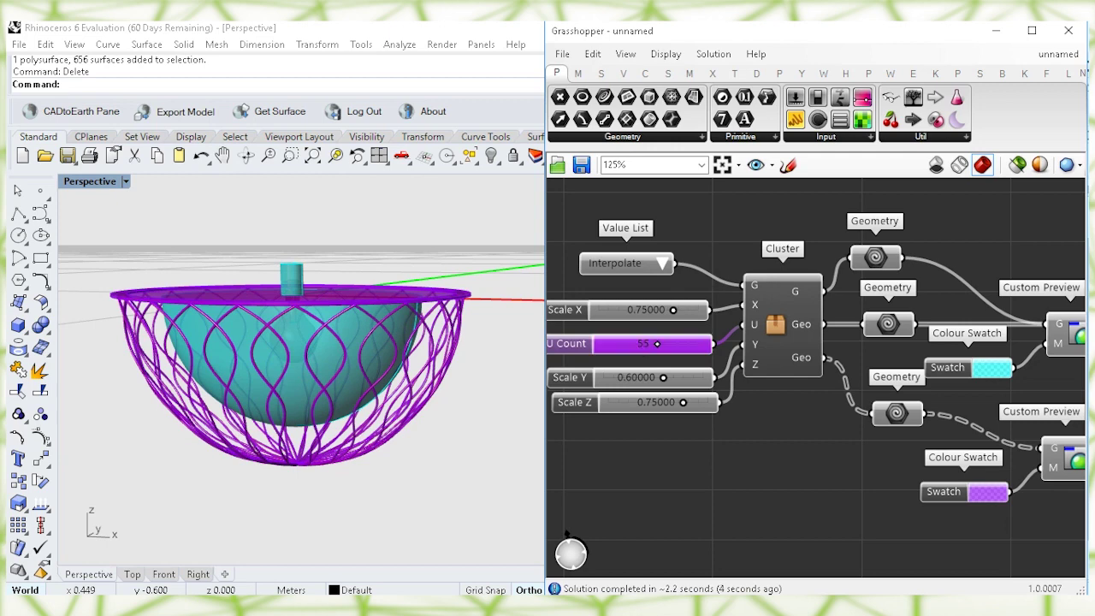
Lower the U Count slider to 42.
double_click(647, 346)
type("42")
key("Return")
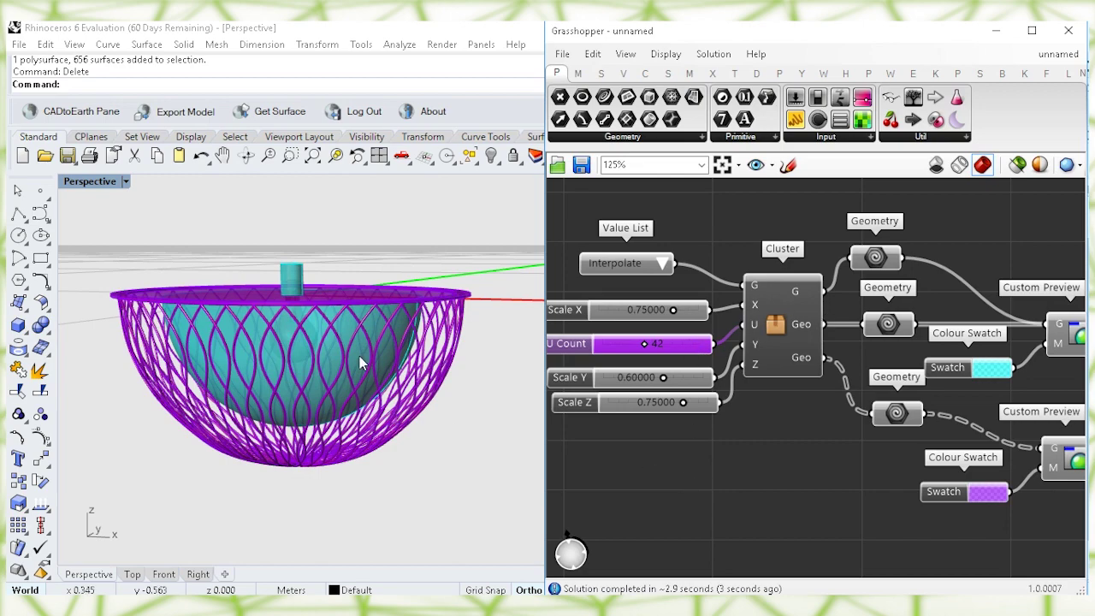
scroll(362, 370, "down", 2)
right_click_drag(376, 452, 402, 359)
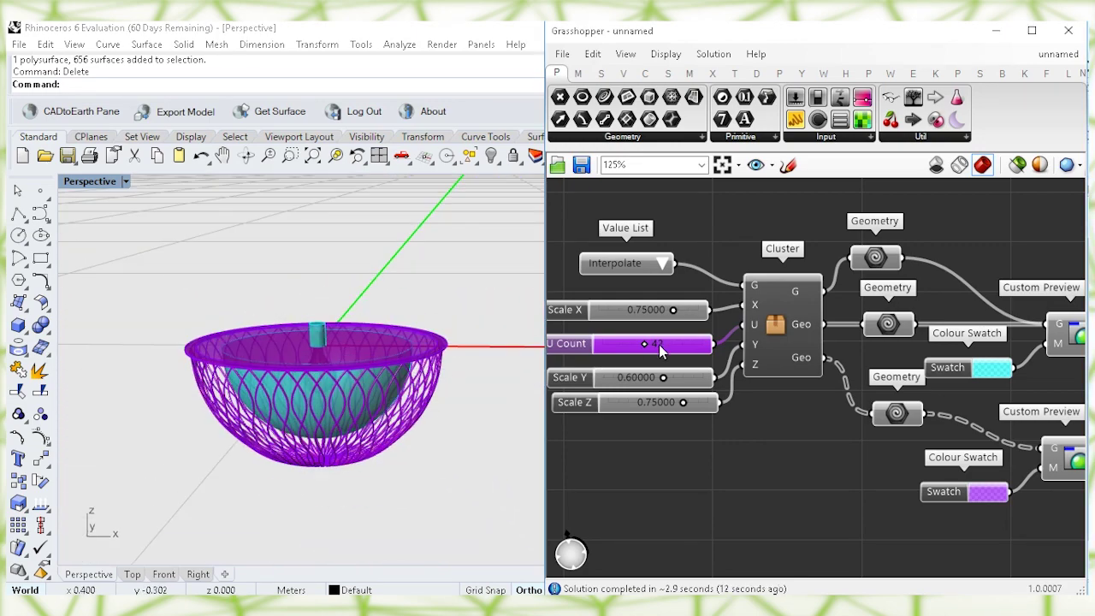
Keep the Value List on Interpolate and set the U Count slider to 45.
left_click(664, 263)
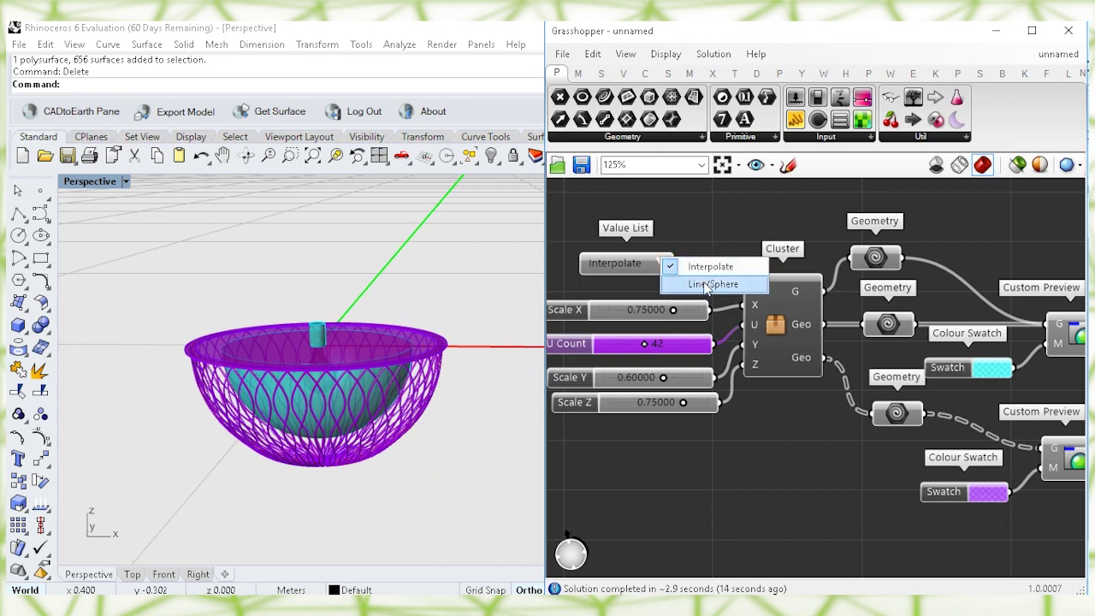
left_click(709, 238)
right_click_drag(843, 280, 814, 278)
right_click_drag(354, 437, 376, 419)
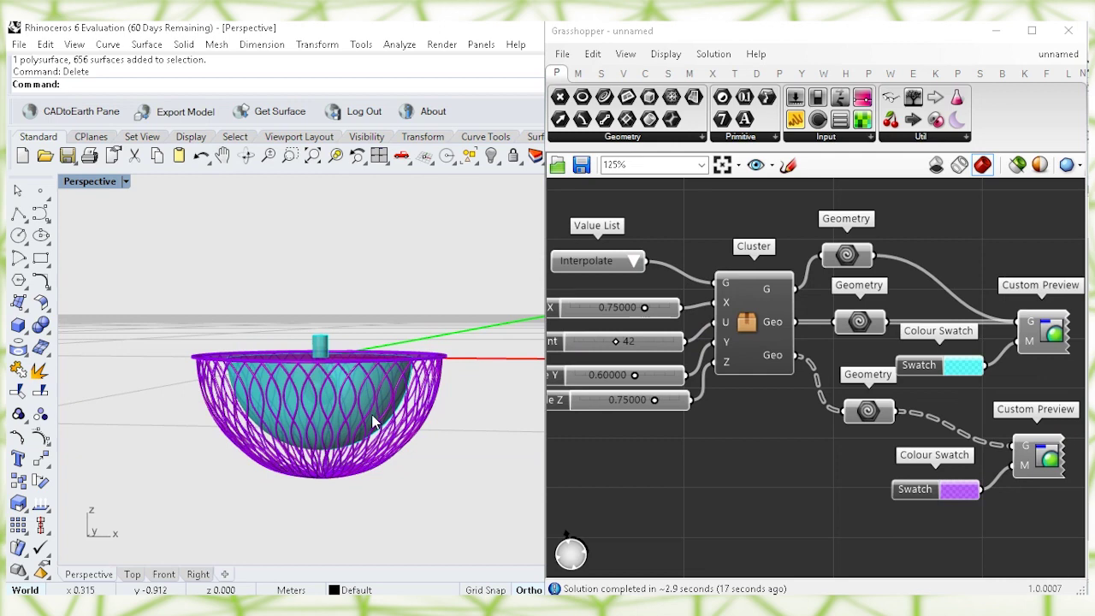
double_click(633, 343)
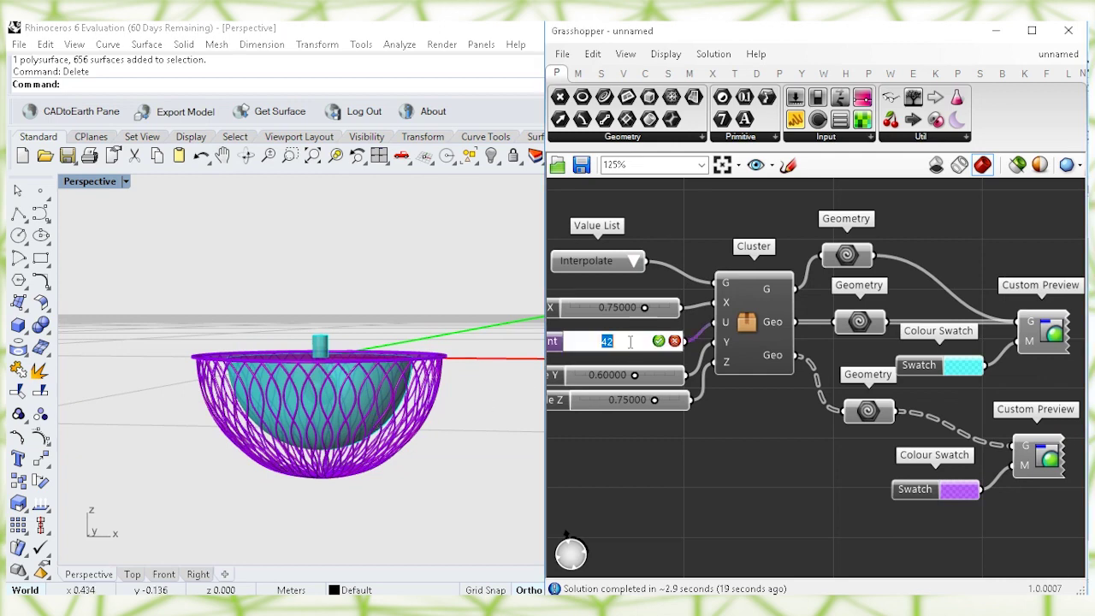
type("45")
left_click(657, 341)
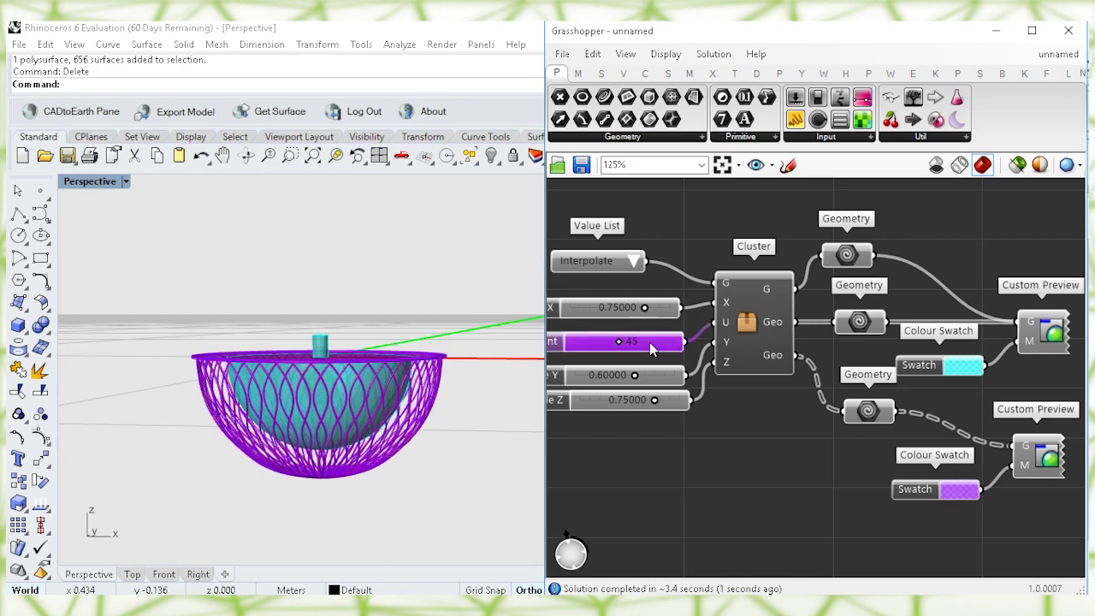
Set the U Count slider to 50.
double_click(637, 341)
type("50")
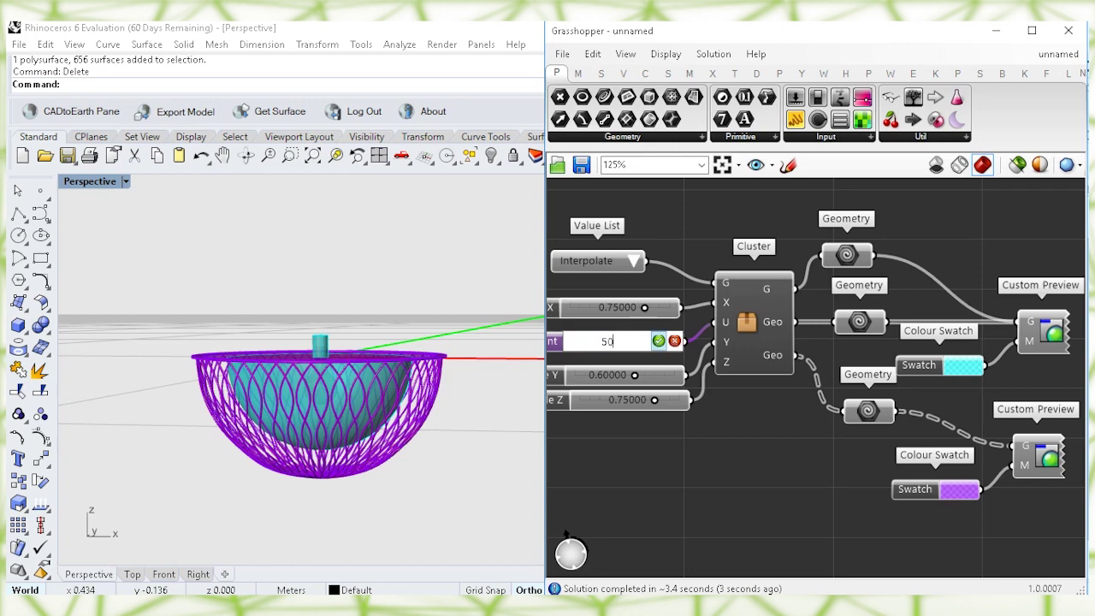
left_click(658, 341)
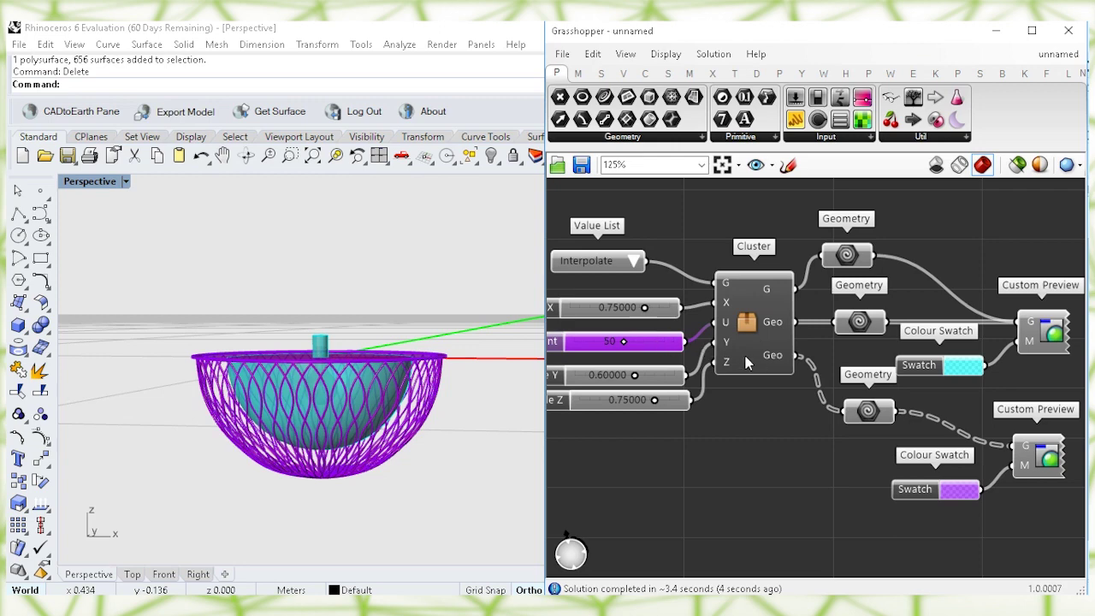
Bake the lattice Geometry fed by the cluster's third output onto the Default layer with grouping enabled.
right_click_drag(689, 346, 678, 343)
right_click_drag(794, 449, 758, 444)
left_click(759, 444)
right_click_drag(378, 407, 386, 386)
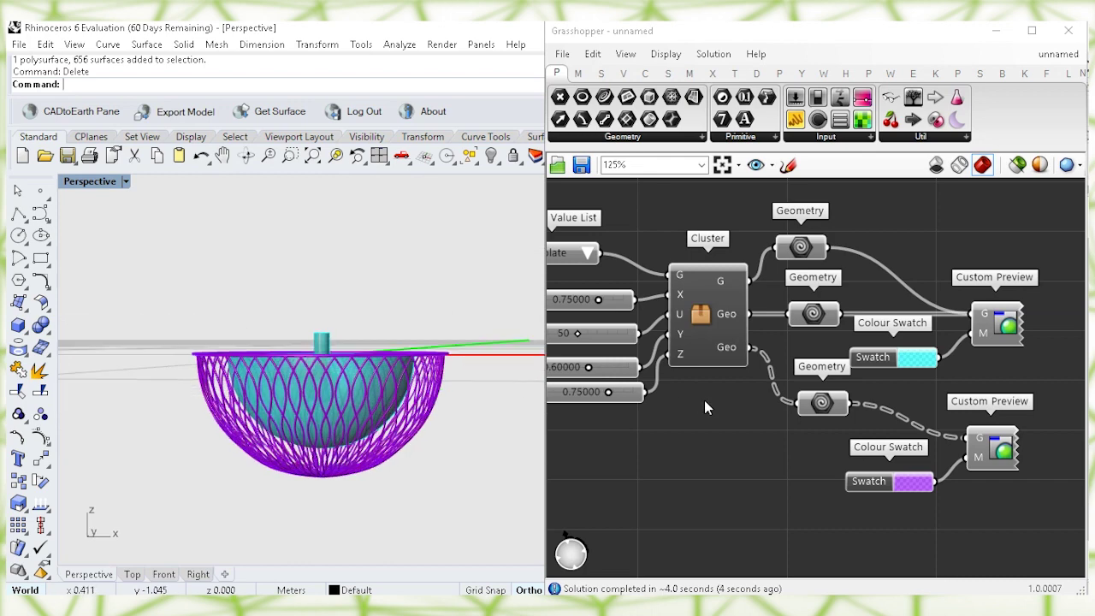
left_click(825, 404)
right_click(823, 404)
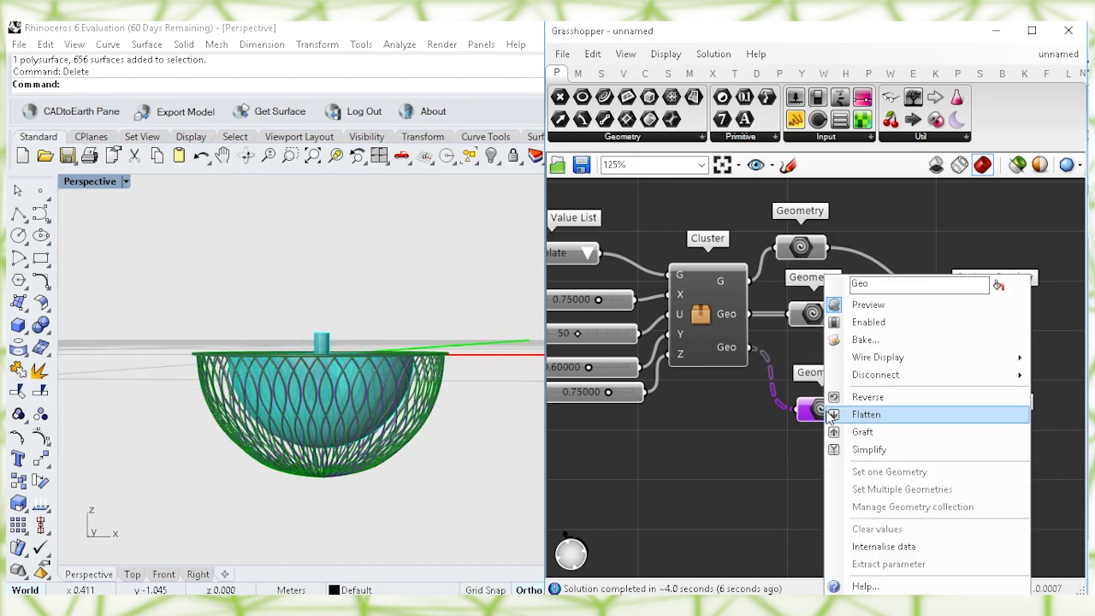
left_click(853, 342)
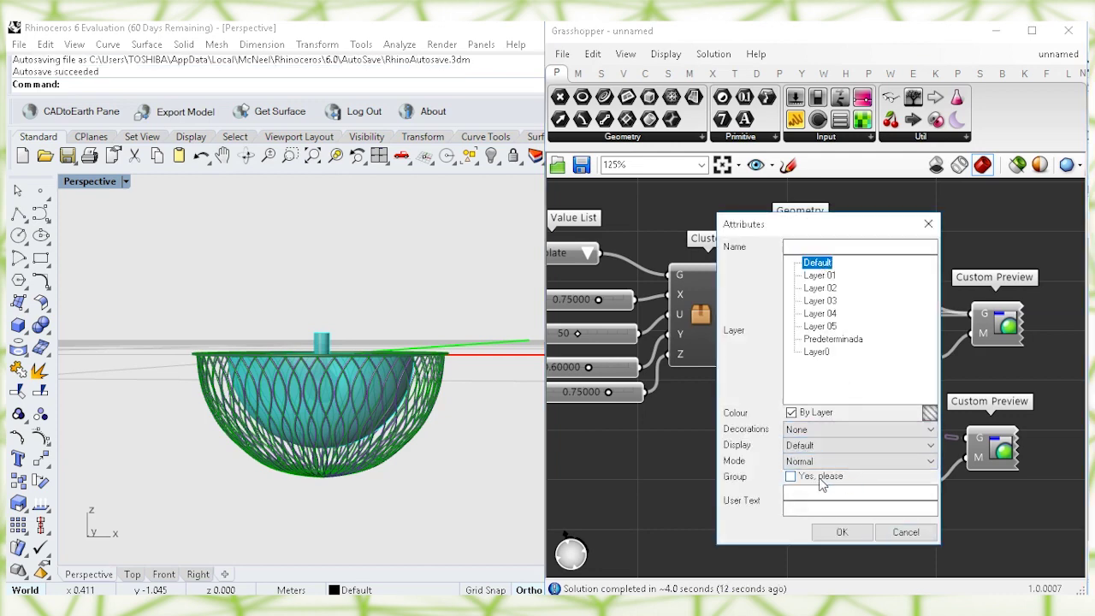
left_click(790, 477)
left_click(842, 531)
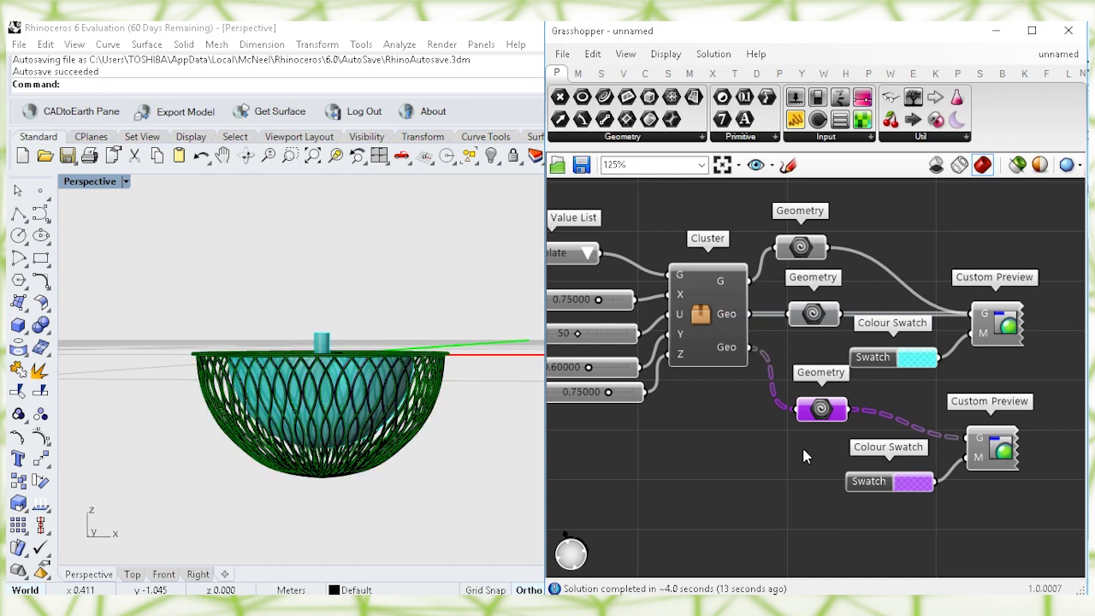
Bake the Geometry fed by the cluster's middle output onto Layer 01 as a group.
left_click(815, 316)
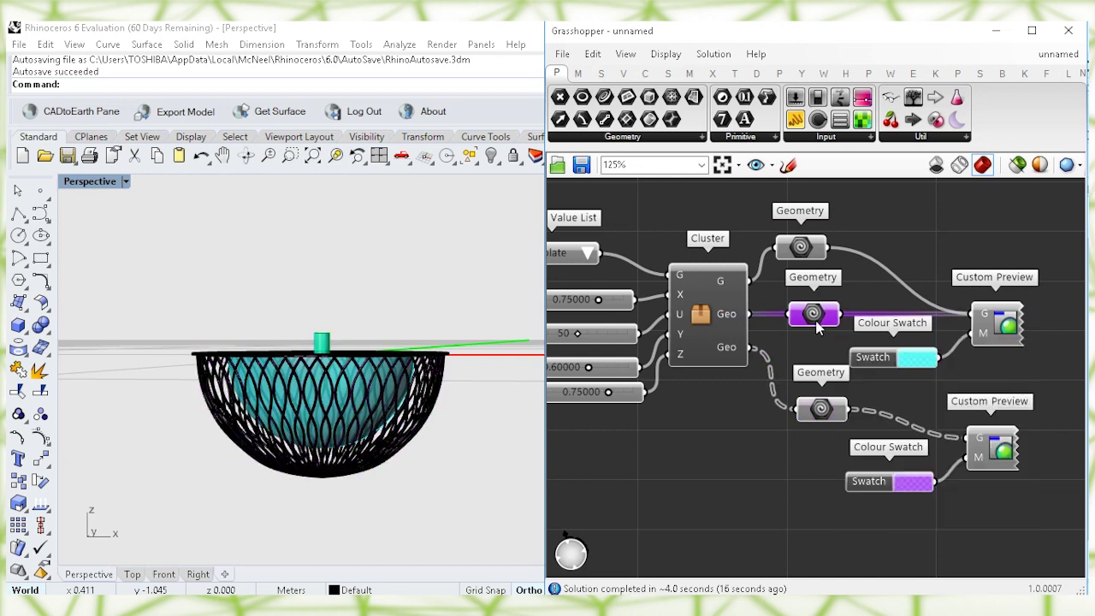
right_click(815, 315)
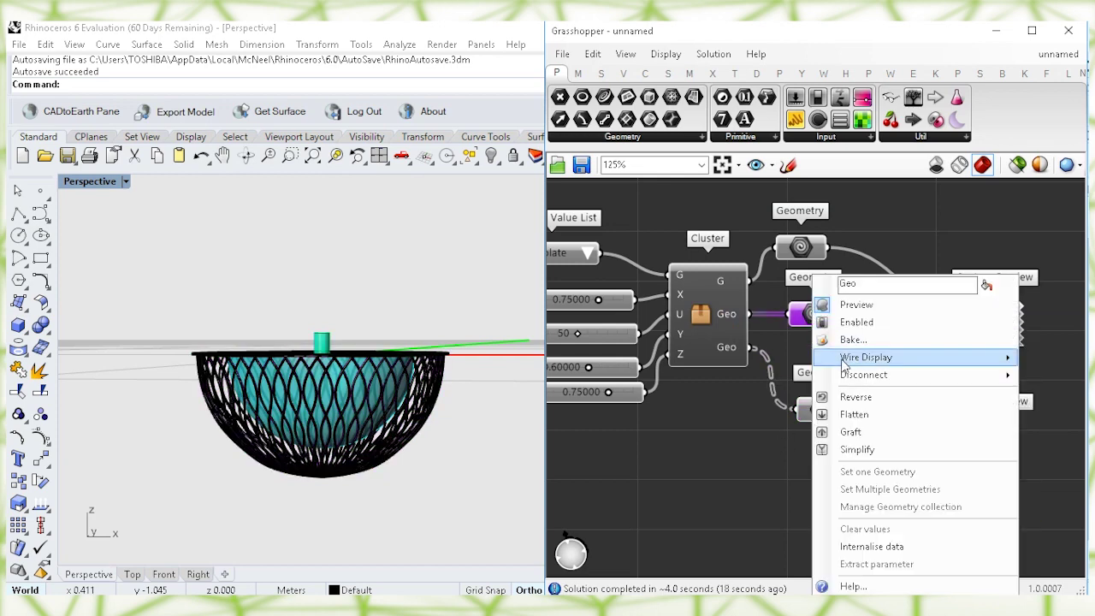
left_click(851, 340)
left_click(839, 234)
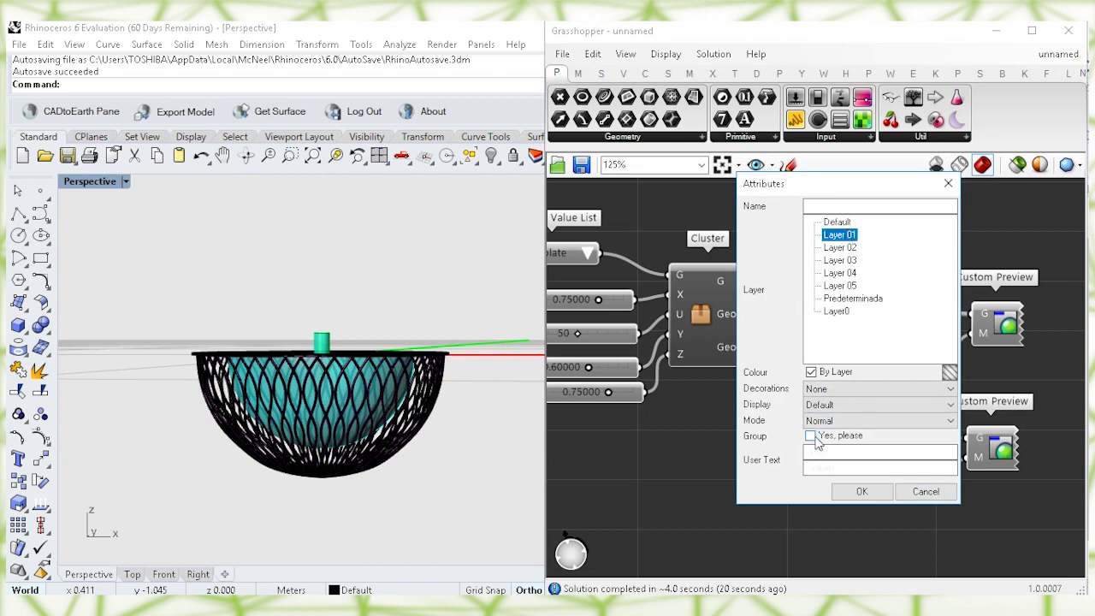
left_click(861, 491)
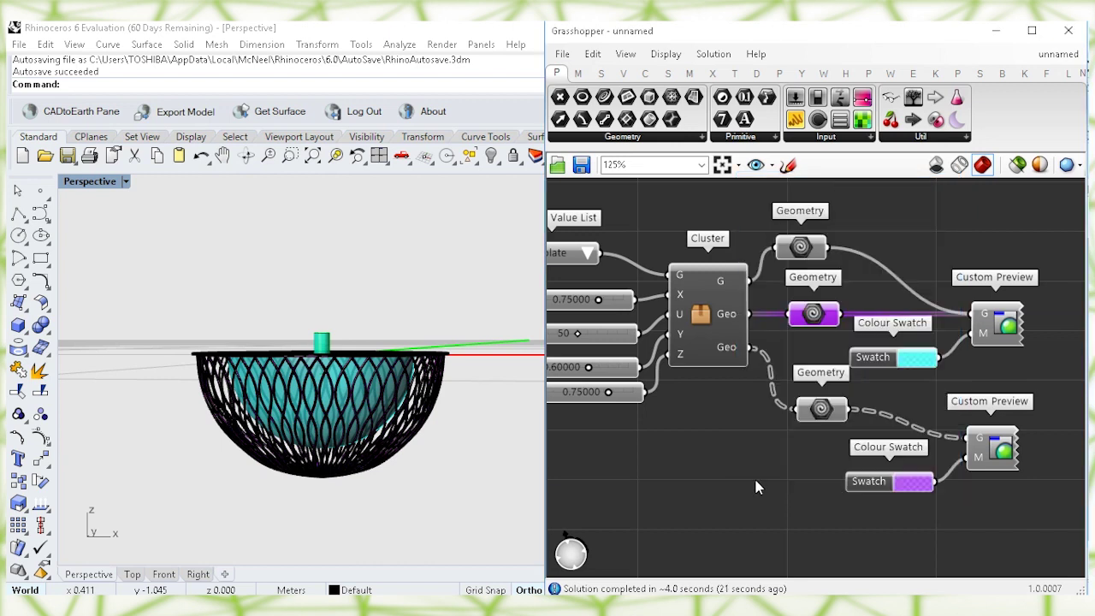
Try lifting the baked bulb vertically out of the lampshade, and undo the move.
left_click(329, 343)
left_click_drag(321, 309, 323, 269)
left_click(419, 290)
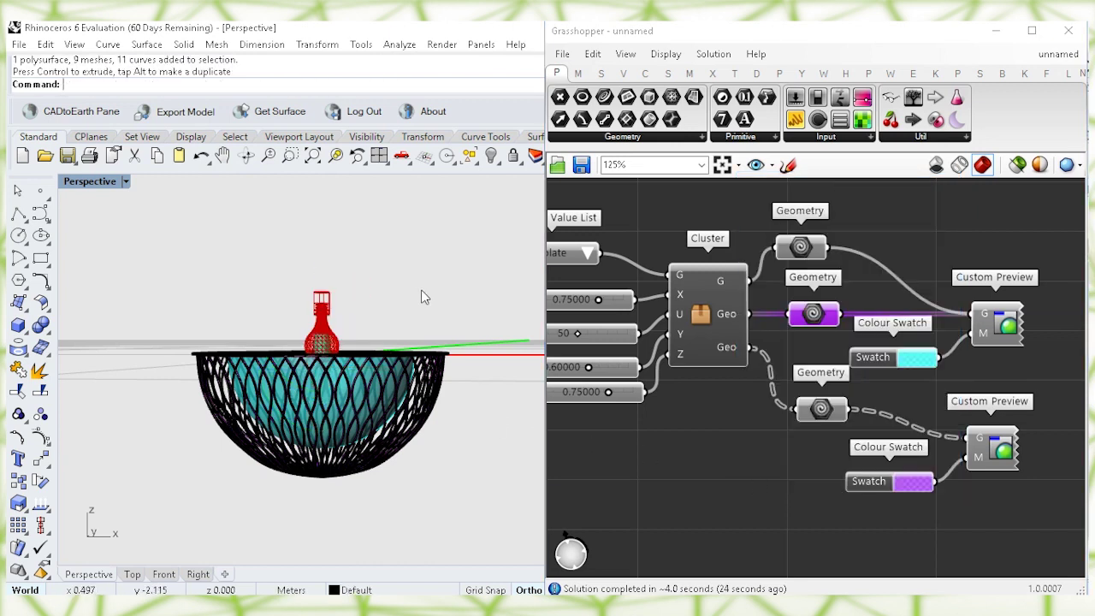
key("ctrl+z")
Bake the Geometry fed by the cluster's first output onto Layer 05.
left_click(801, 245)
left_click(799, 254)
left_click(797, 247)
right_click(798, 245)
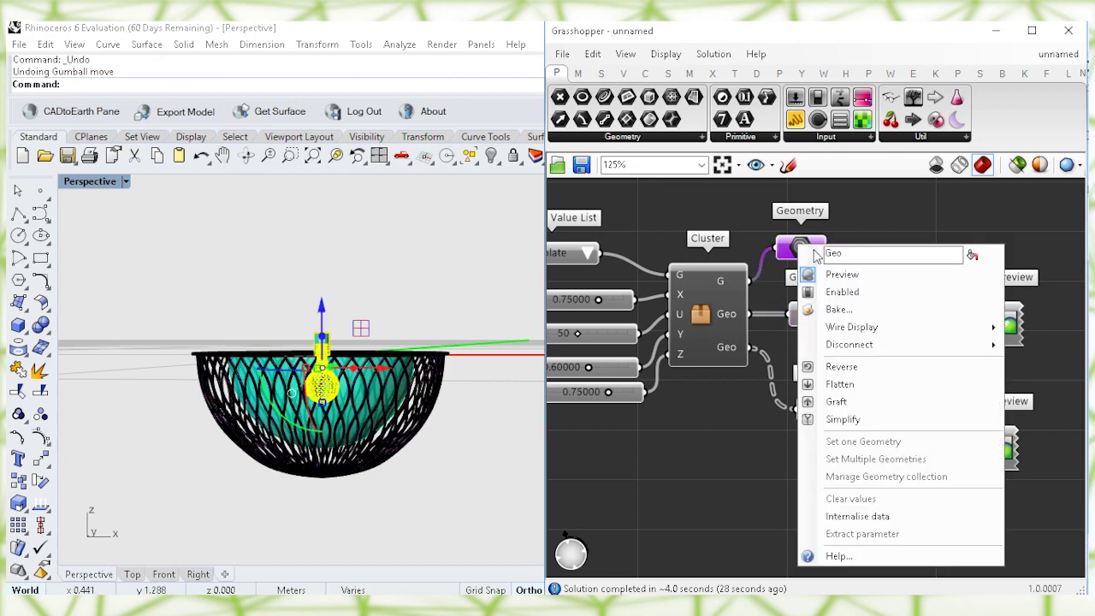
left_click(838, 309)
left_click(829, 258)
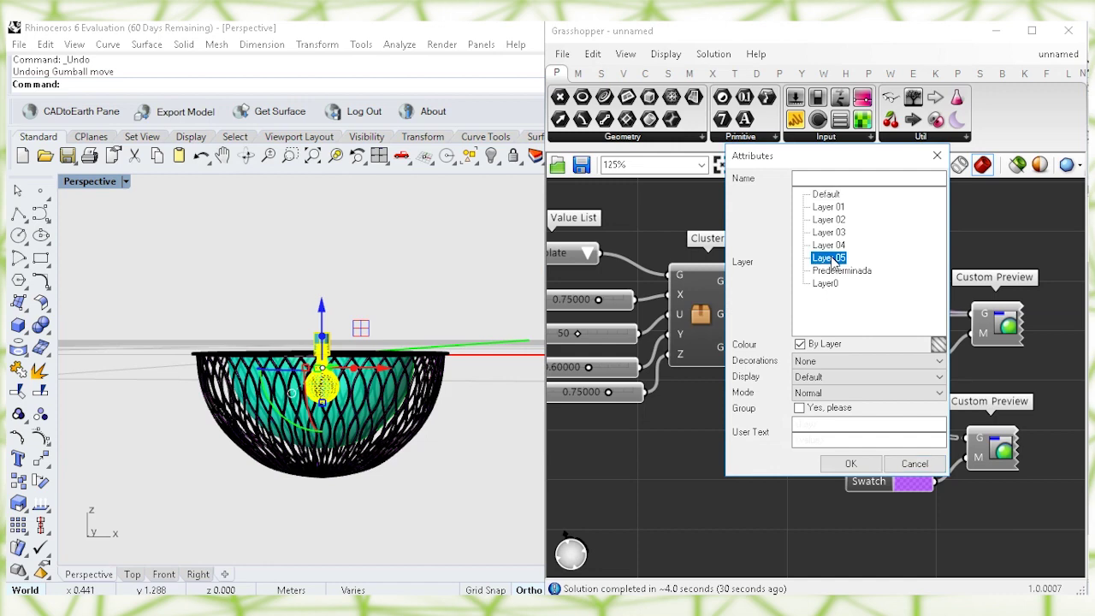
left_click(846, 463)
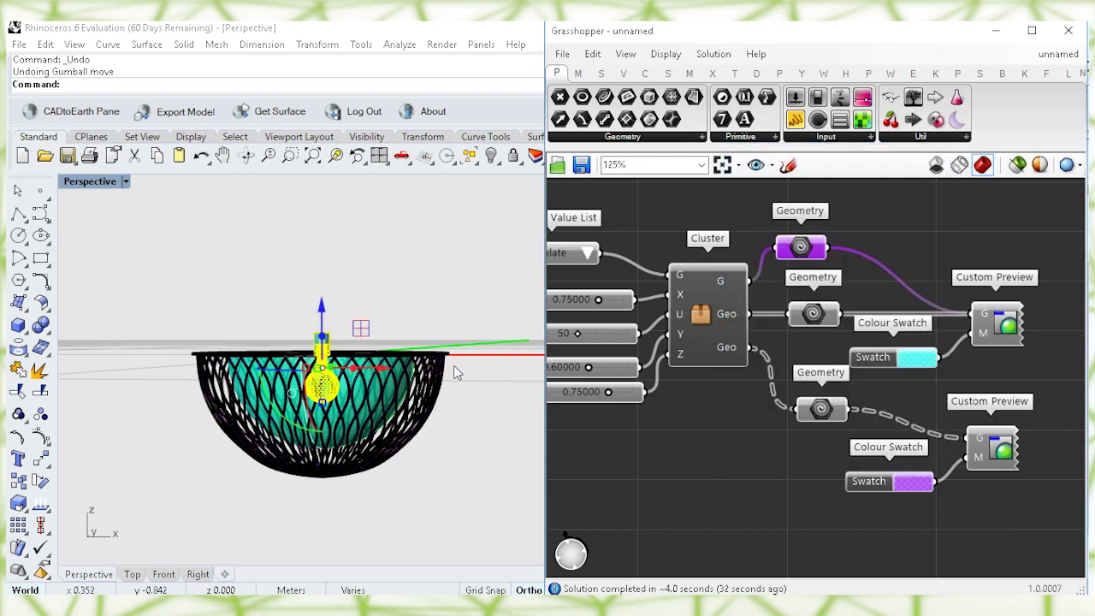
Select all the baked lamp objects and move them along the negative X axis, beside the previewed lamp.
scroll(422, 344, "down", 2)
right_click_drag(412, 366, 446, 455)
left_click_drag(464, 494, 240, 317)
left_click_drag(343, 391, 127, 400)
left_click(323, 282)
right_click_drag(308, 299, 337, 320)
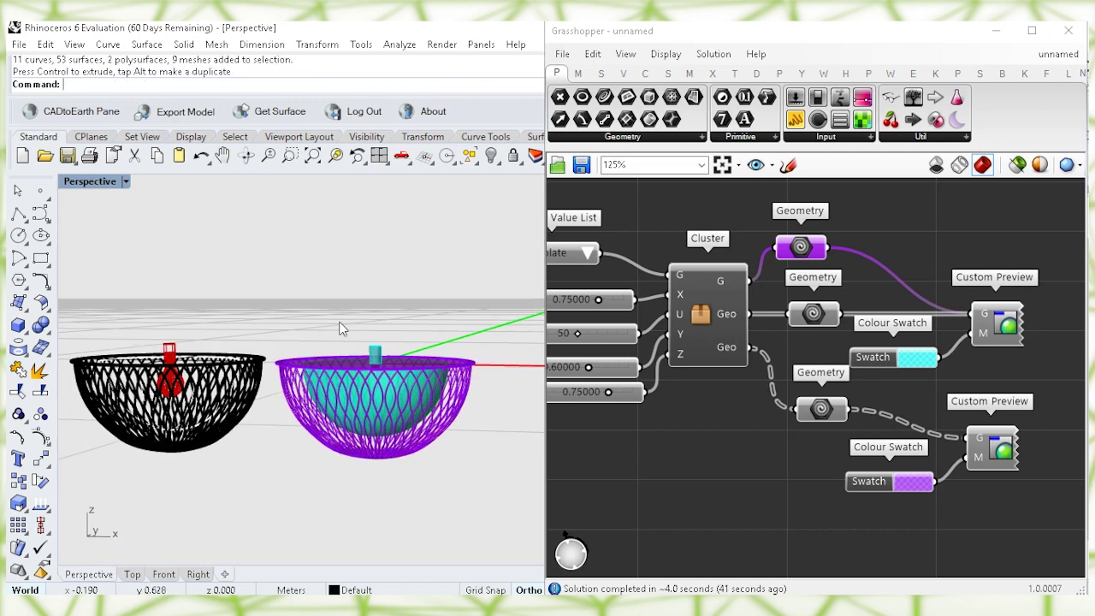
Switch the Value List to Line/Sphere to produce the straight-segment variant of the lamp.
right_click_drag(670, 393, 760, 392)
left_click(678, 253)
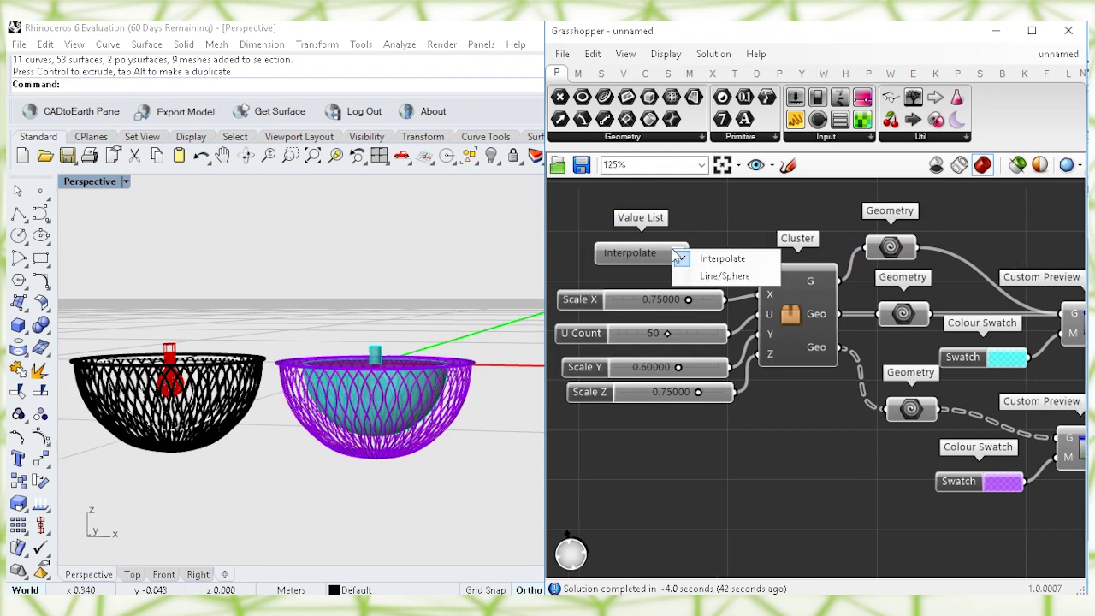
left_click(722, 283)
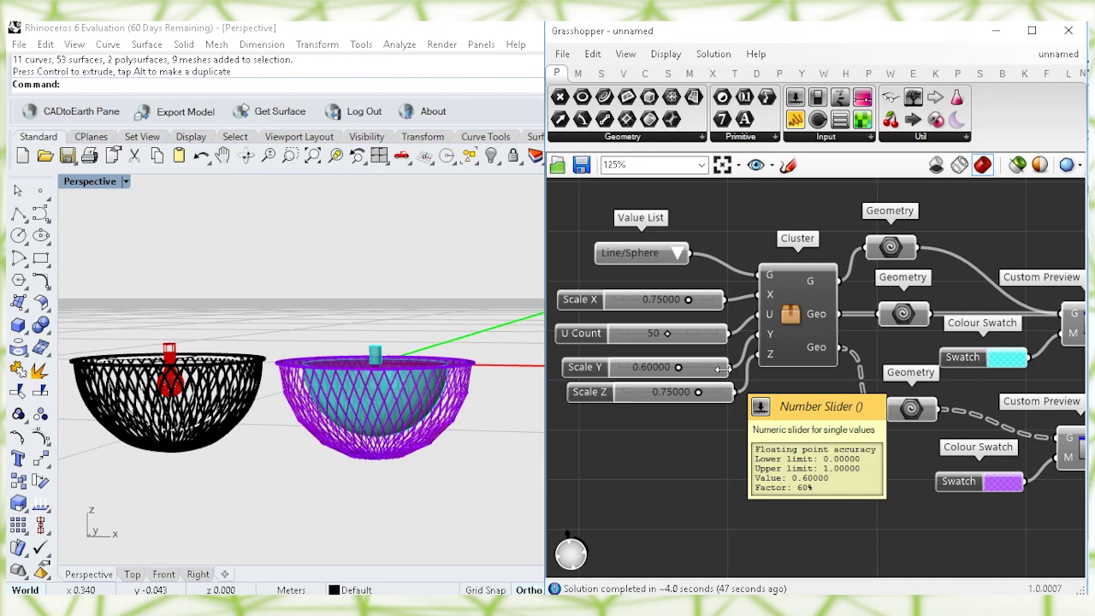
scroll(407, 390, "up", 3)
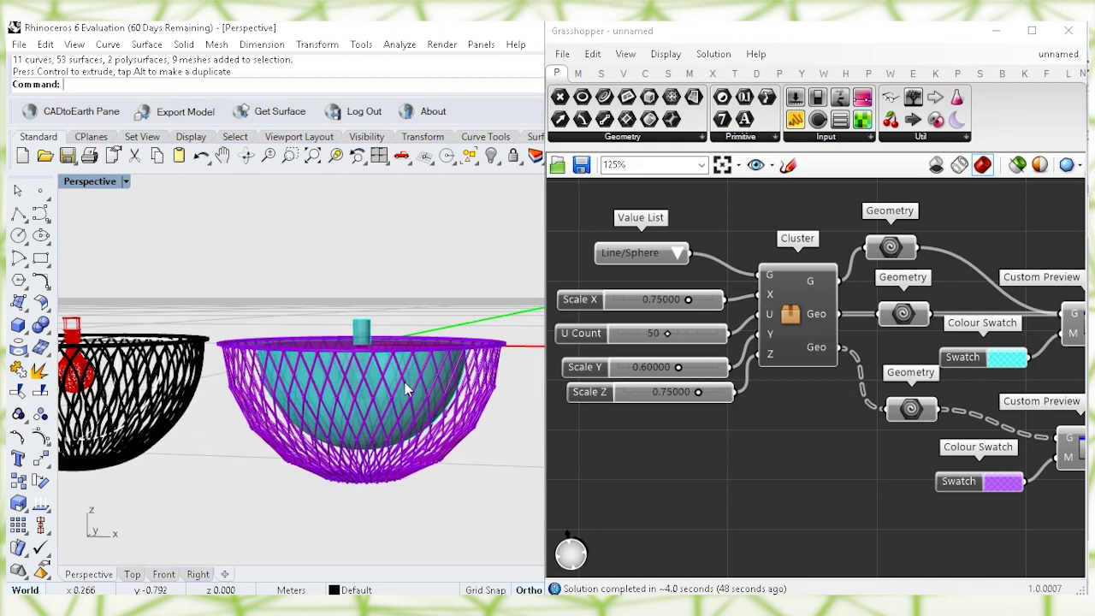
Bake the Line/Sphere lattice Geometry onto the Default layer as a group, and check the baked lattice by selecting it.
right_click_drag(795, 443, 693, 426)
left_click(809, 395)
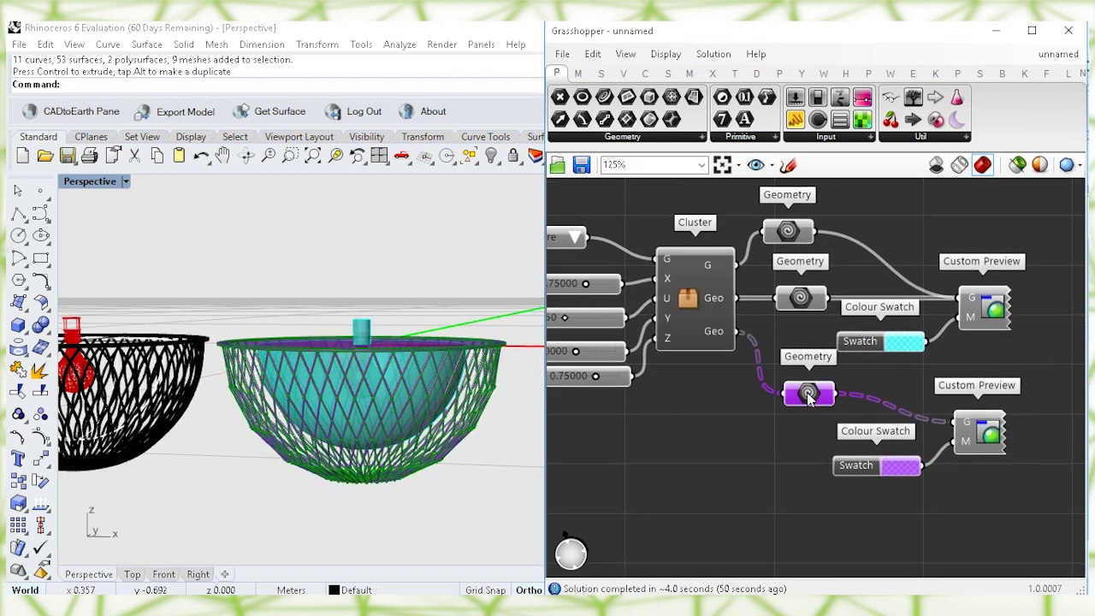
right_click(808, 396)
left_click(847, 341)
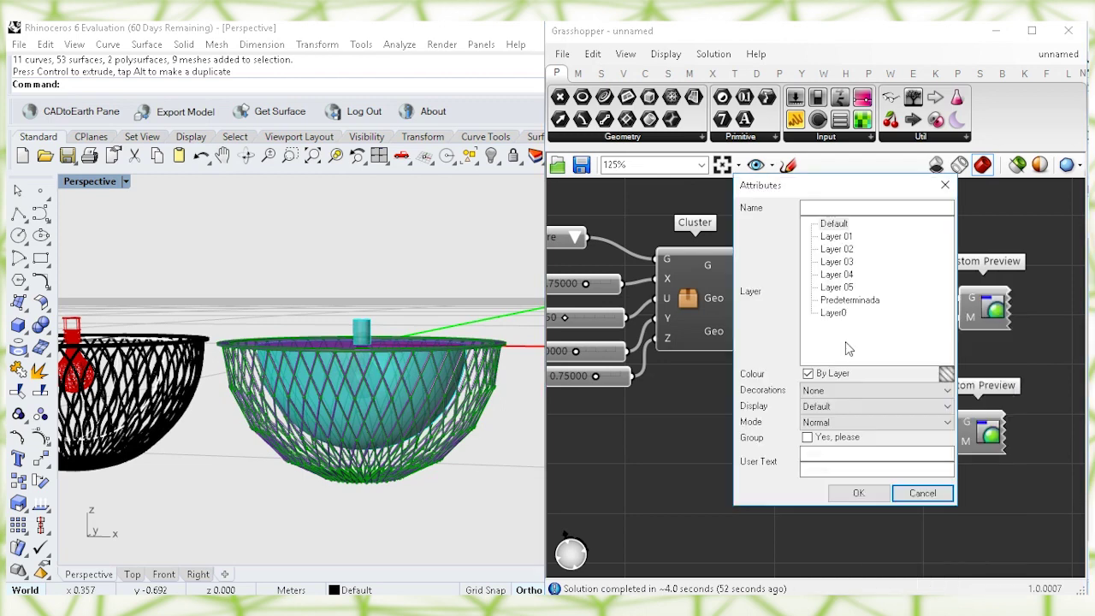
left_click(835, 224)
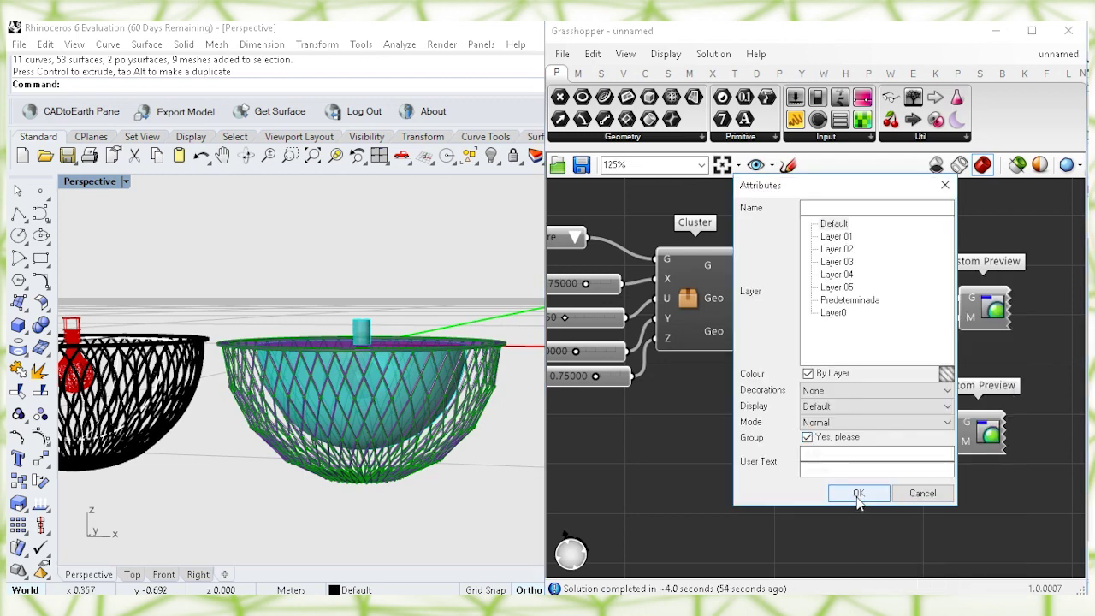
left_click(859, 492)
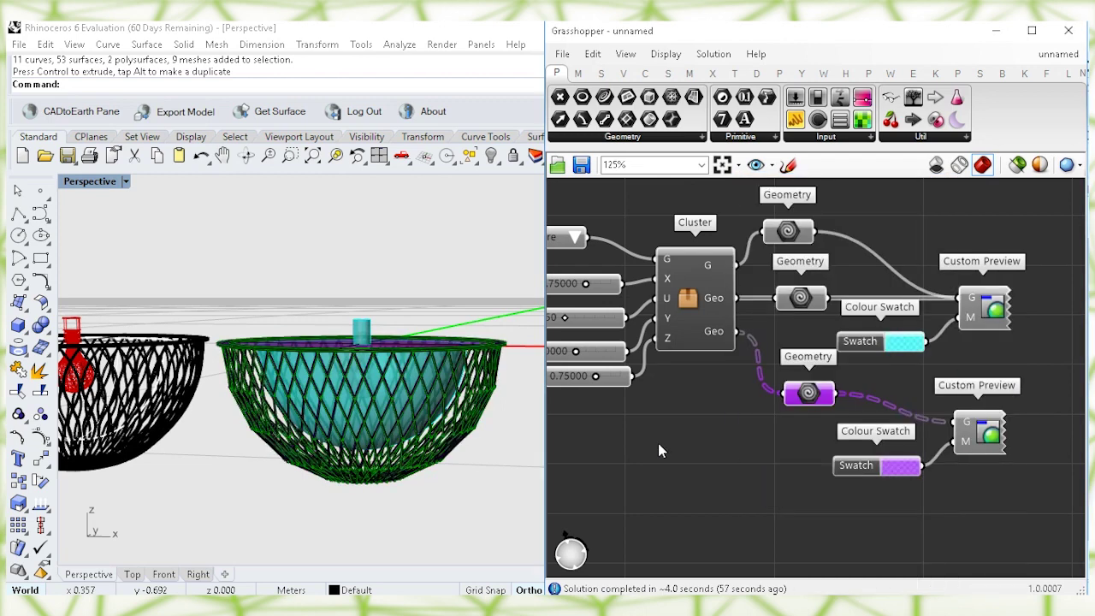
left_click(689, 432)
left_click(489, 373)
left_click(480, 296)
Bake the second lamp's middle-output Geometry onto Layer 01, and check the baked bulb by selecting it.
left_click(795, 301)
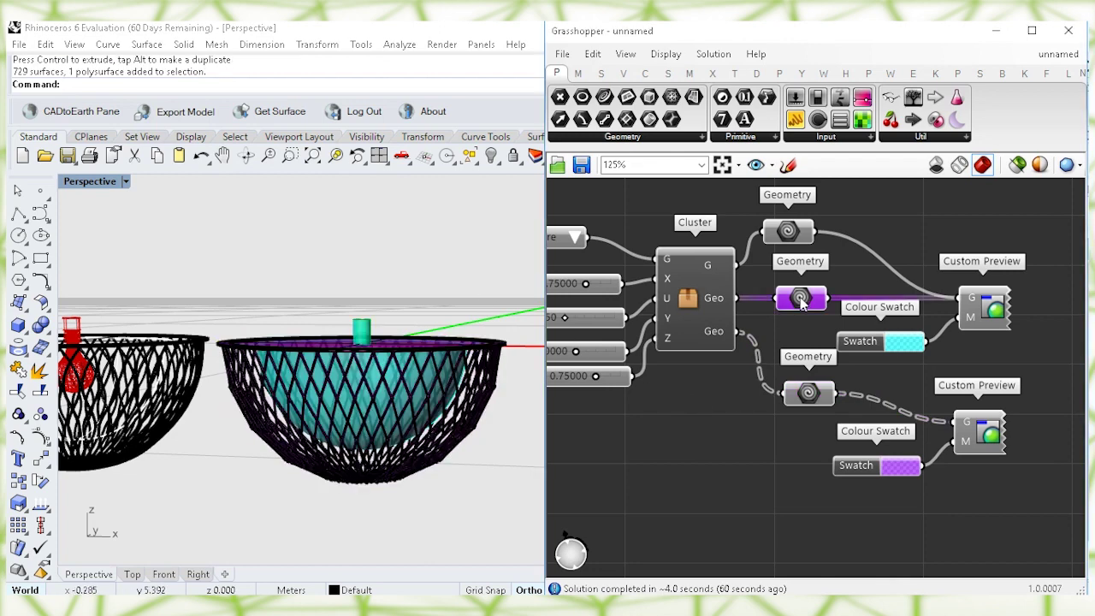
right_click(795, 301)
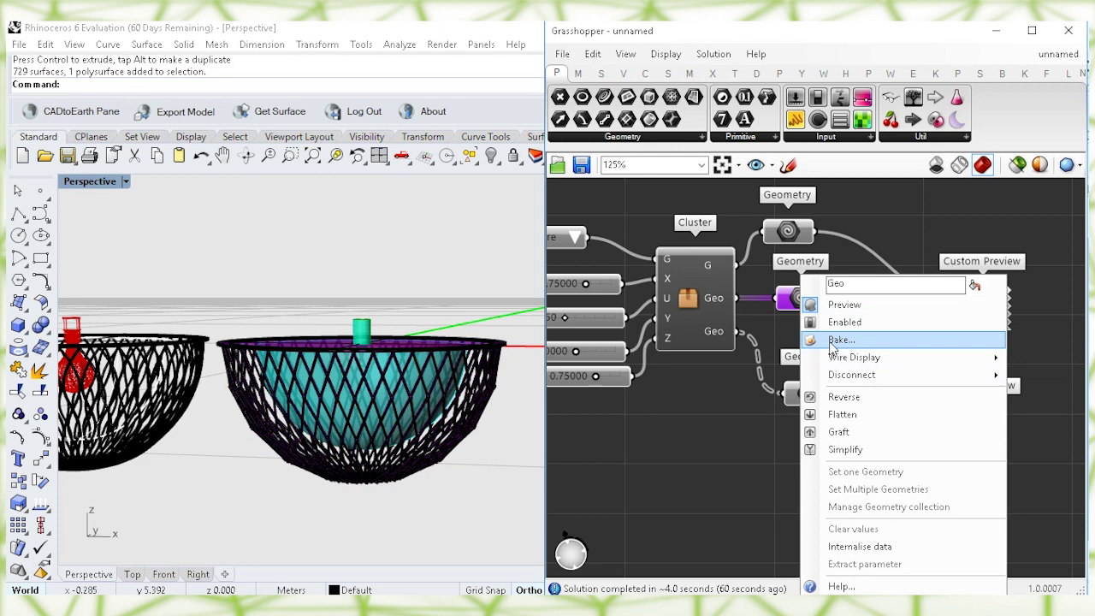
left_click(840, 340)
left_click(820, 235)
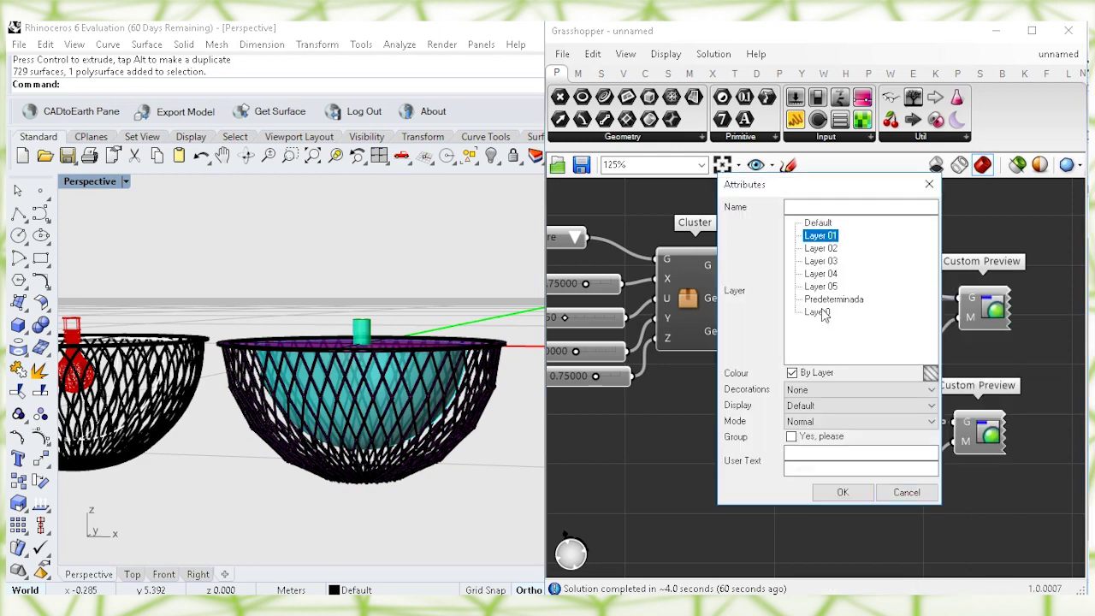
left_click(841, 492)
left_click(376, 335)
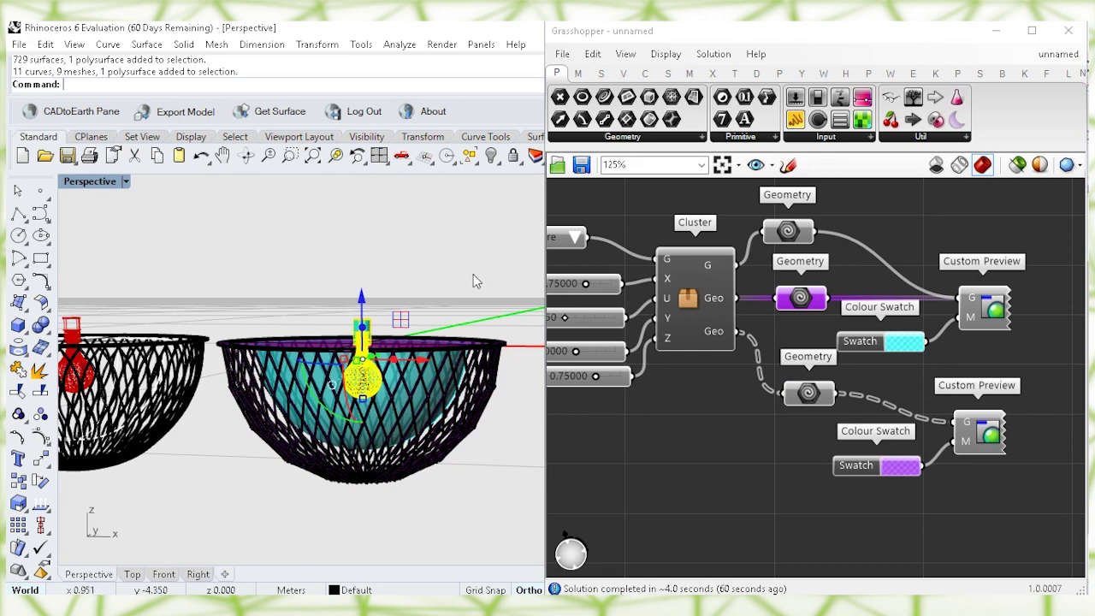
left_click(445, 279)
Bake the second lamp's first-output Geometry onto Layer 05.
left_click(787, 232)
right_click(787, 235)
left_click(809, 287)
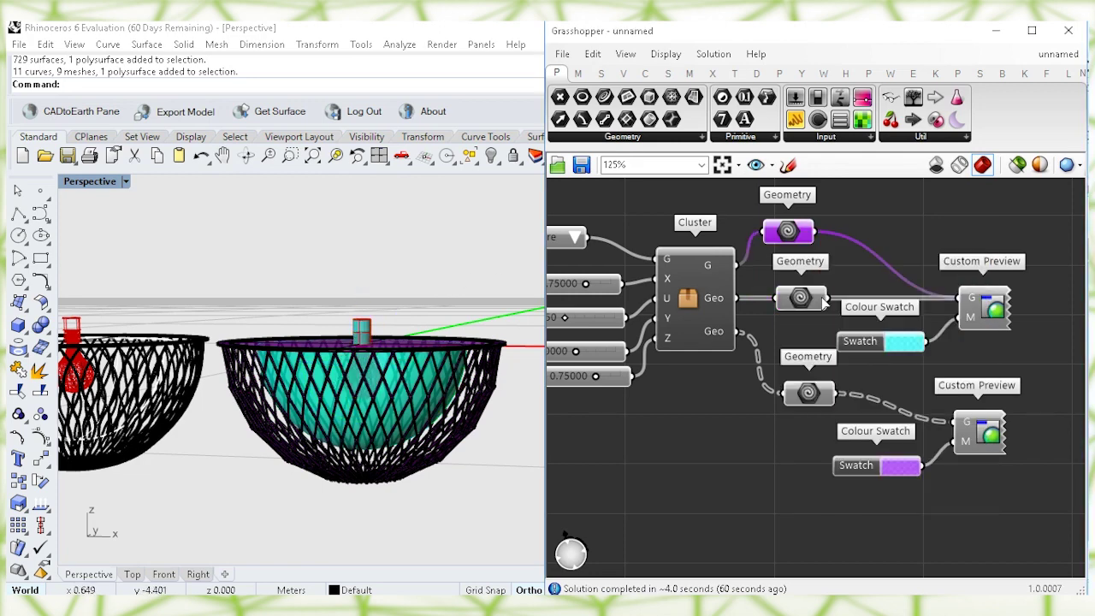
left_click(814, 243)
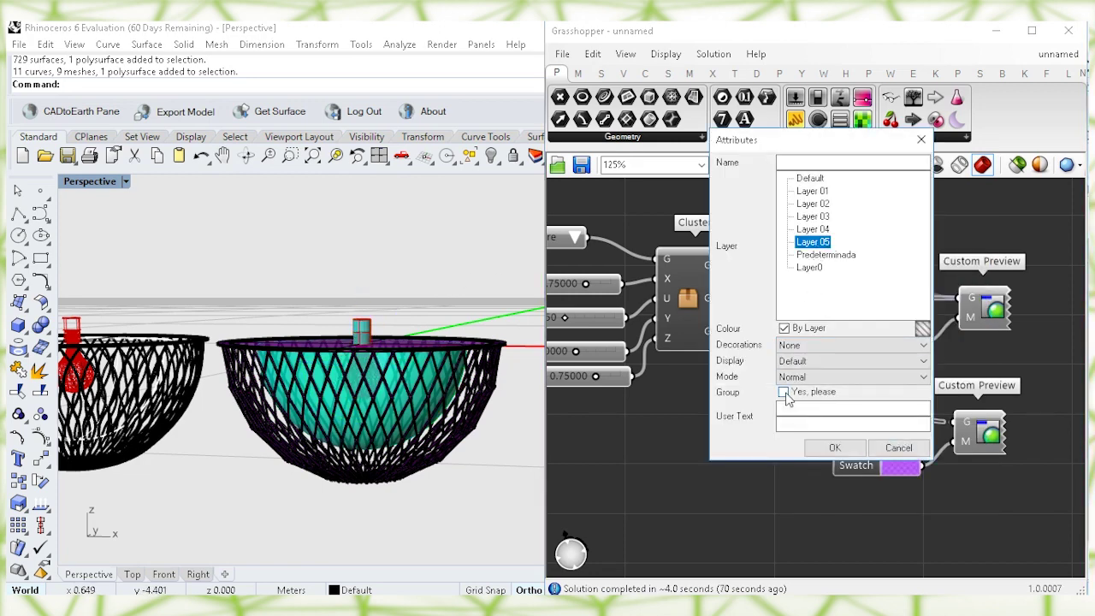
left_click(835, 448)
right_click_drag(380, 290, 440, 273)
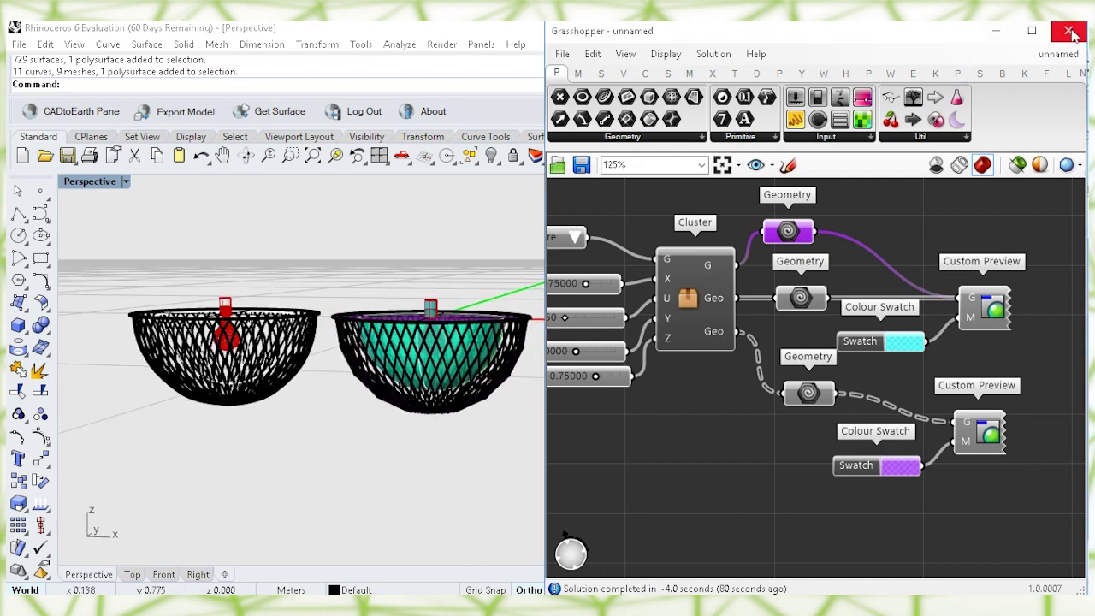
Minimize the Grasshopper window to show both baked lamps in the full Rhino Perspective viewport.
left_click(995, 31)
right_click_drag(552, 387, 531, 419)
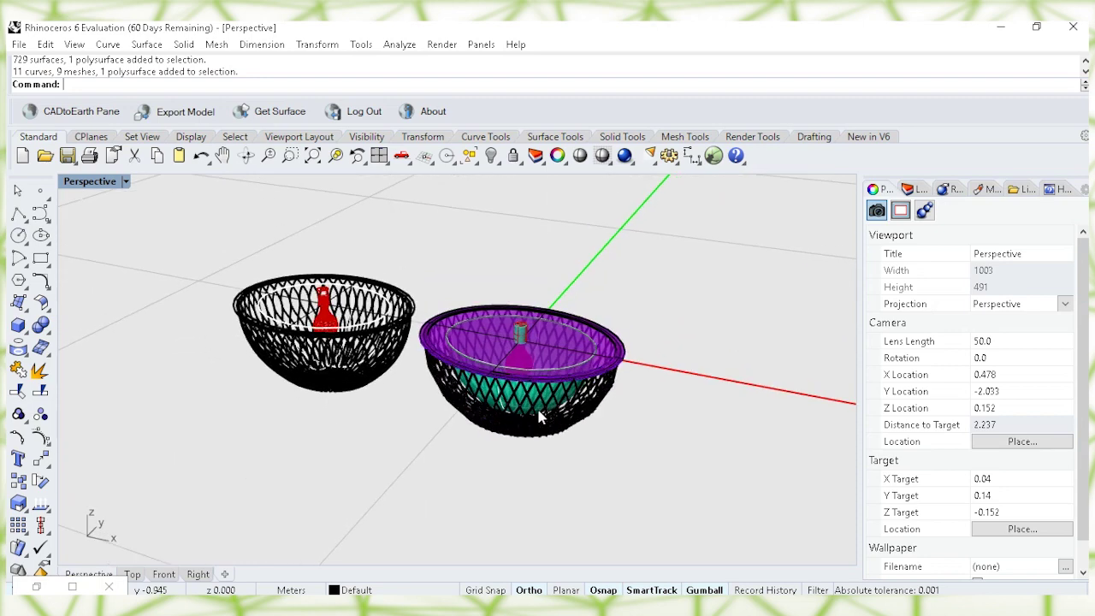
left_click(125, 181)
left_click(411, 485)
Select both baked lamps and move them along the negative Y axis, away from the Grasshopper preview lamp.
left_click_drag(611, 488, 150, 219)
right_click_drag(677, 357, 623, 344, "shift")
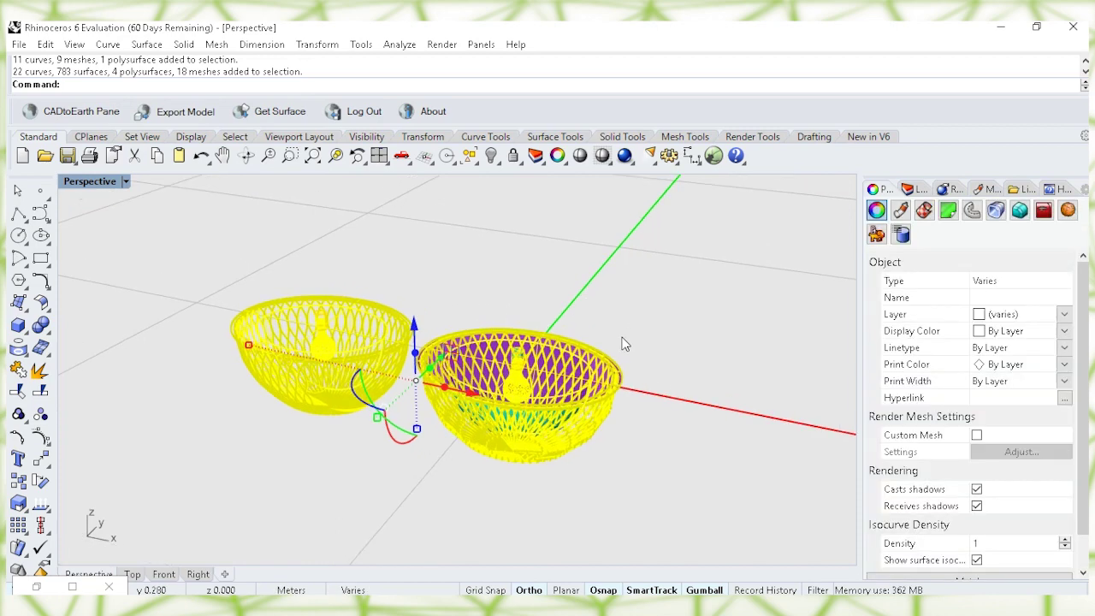
right_click_drag(493, 357, 463, 366, "ctrl")
scroll(445, 364, "down", 1)
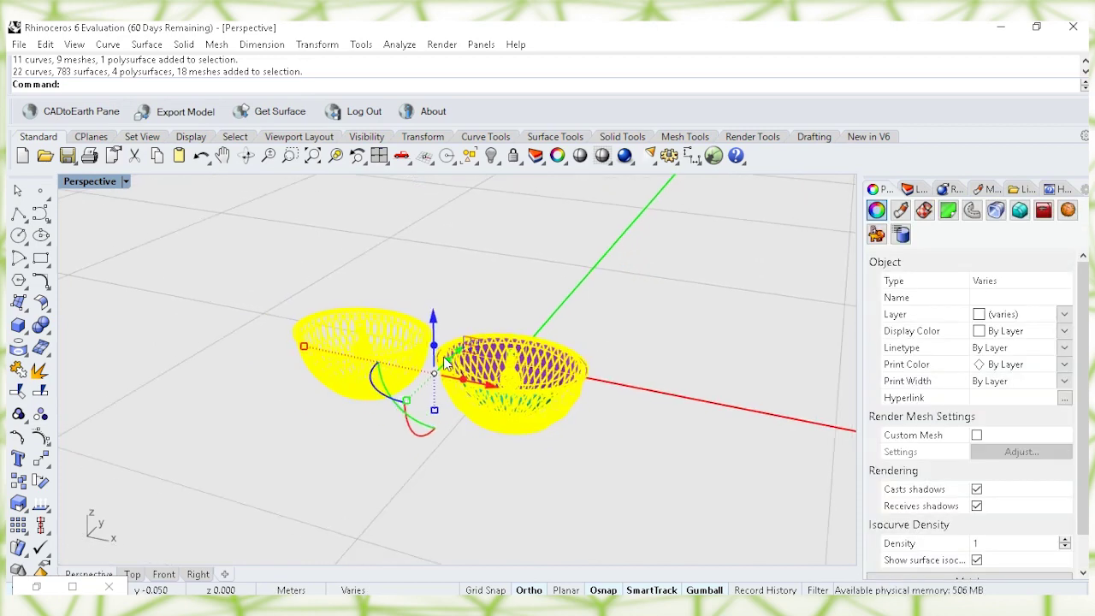
left_click_drag(457, 357, 346, 458)
key("alt")
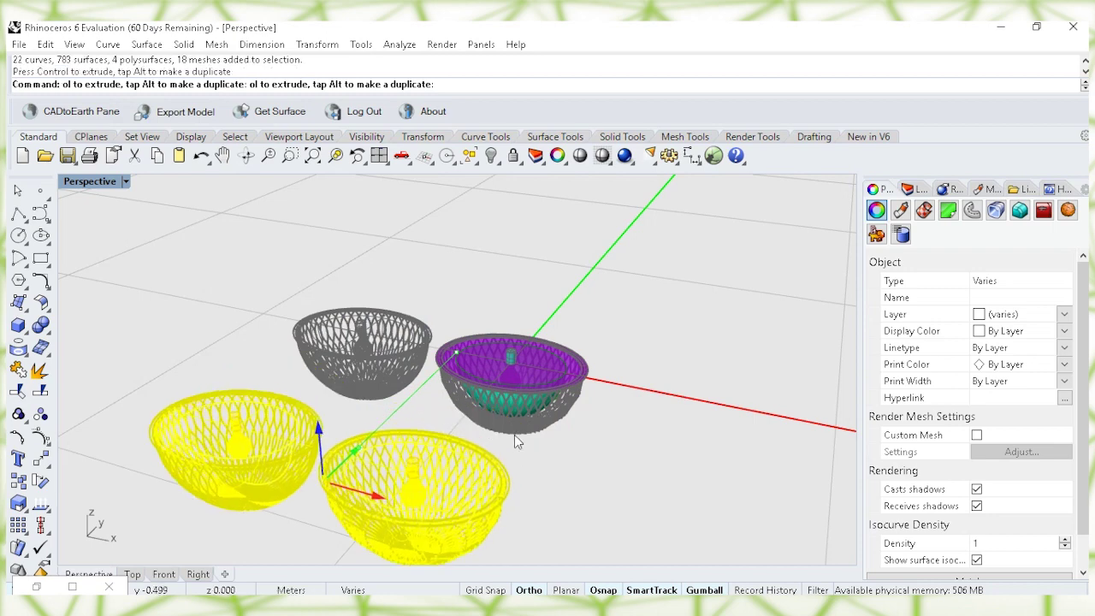
left_click(528, 436)
Set the Perspective viewport to Rendered display mode and frame the two baked lamps from a low side view.
right_click_drag(535, 434, 568, 395)
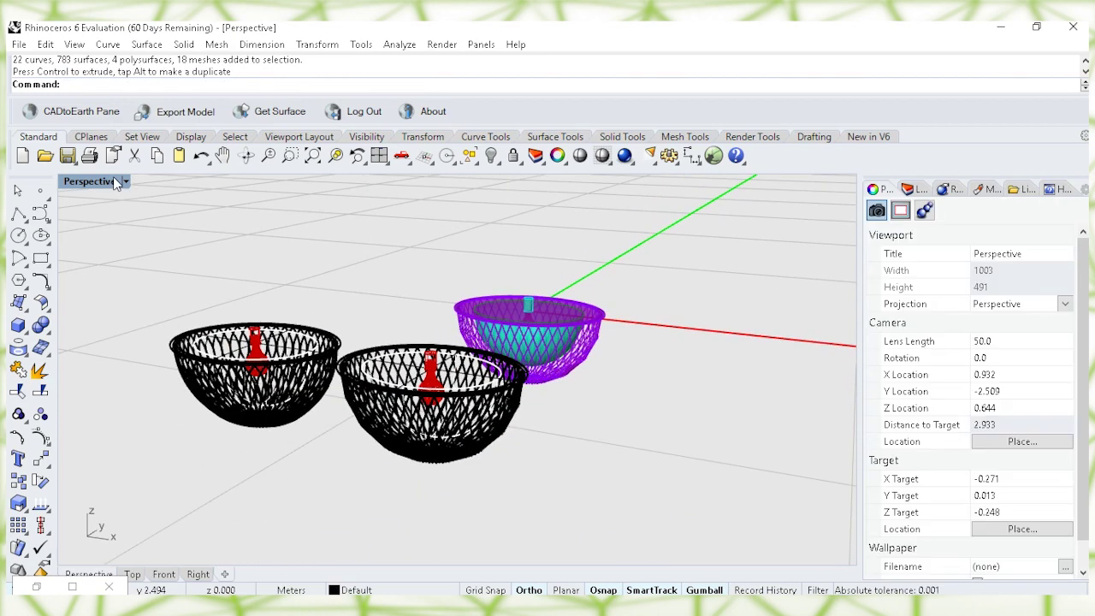
left_click(114, 184)
left_click(171, 123)
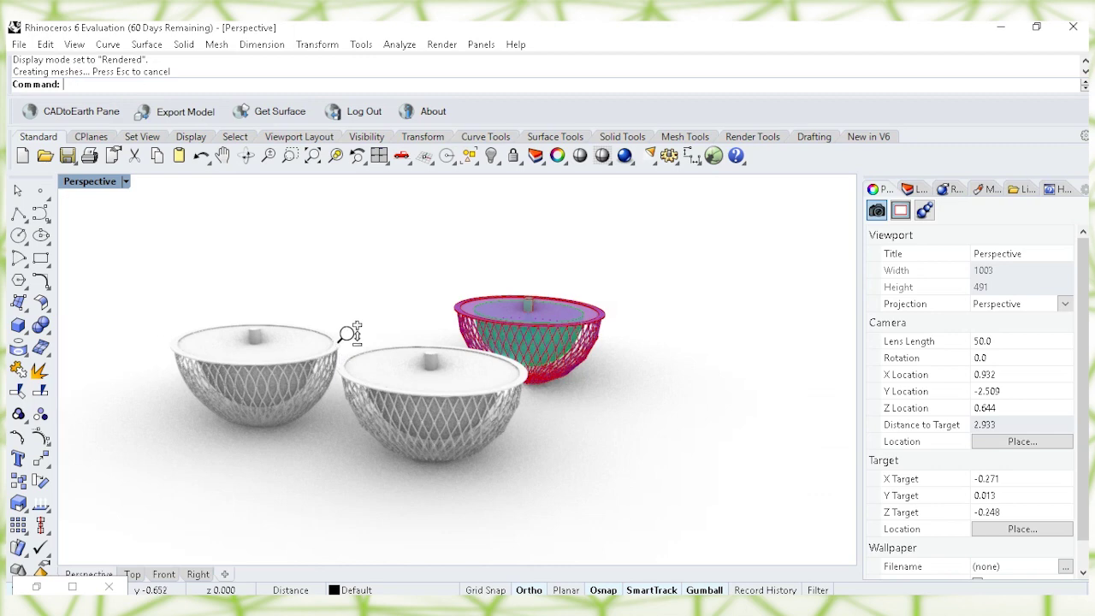
scroll(349, 334, "up", 2)
right_click_drag(378, 311, 419, 353)
right_click_drag(428, 296, 434, 331, "shift")
right_click_drag(475, 301, 481, 289)
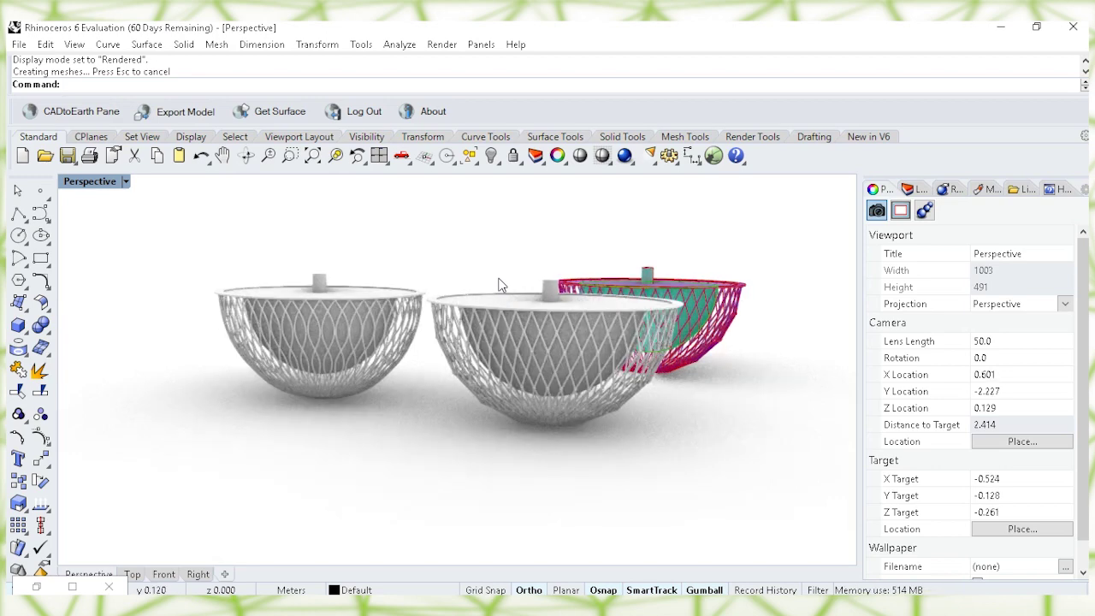
Inspect the lamps in Ghosted display mode and return the Perspective viewport to Rendered.
left_click(126, 182)
left_click(163, 145)
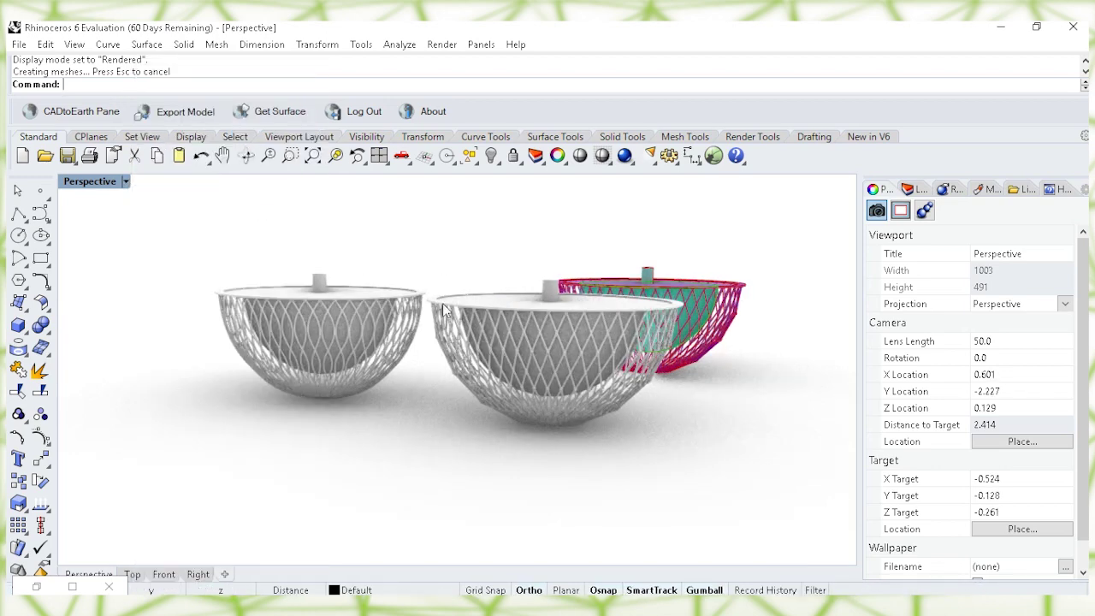
scroll(580, 329, "up", 2)
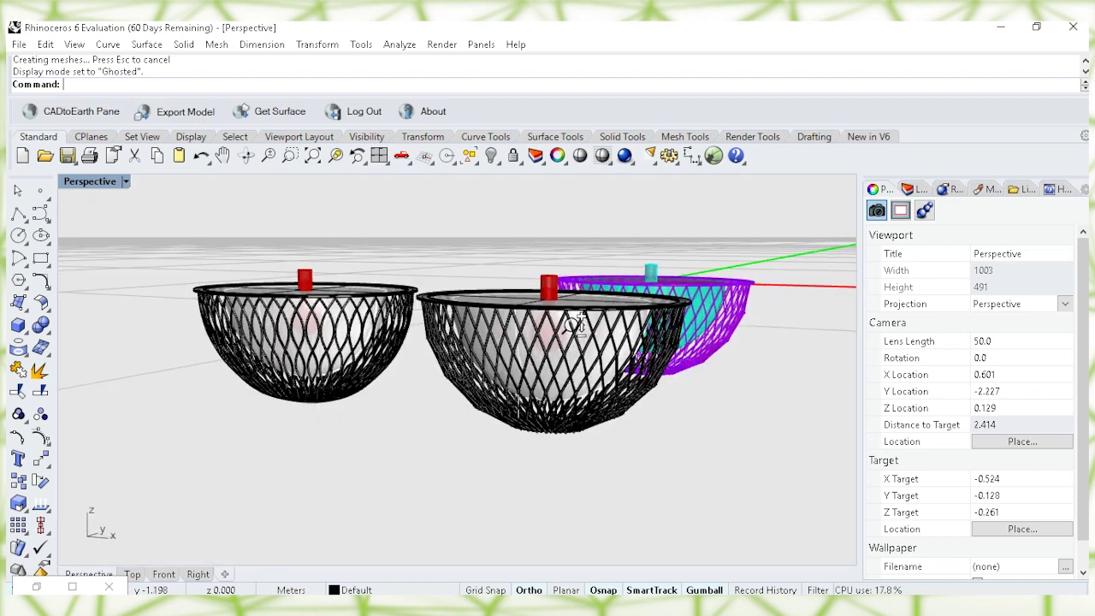
left_click(127, 181)
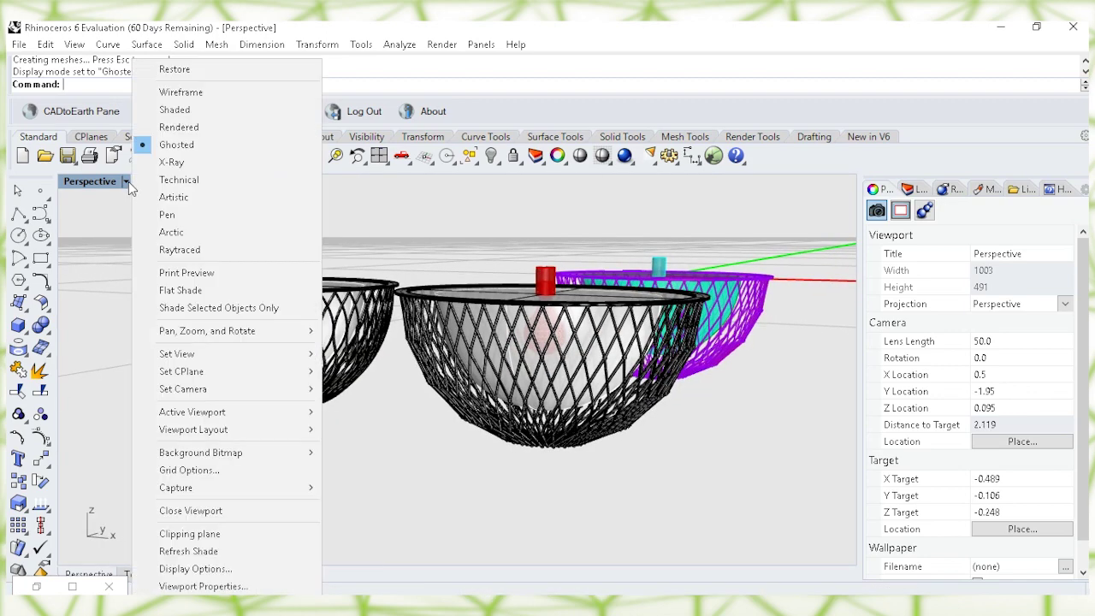
left_click(186, 127)
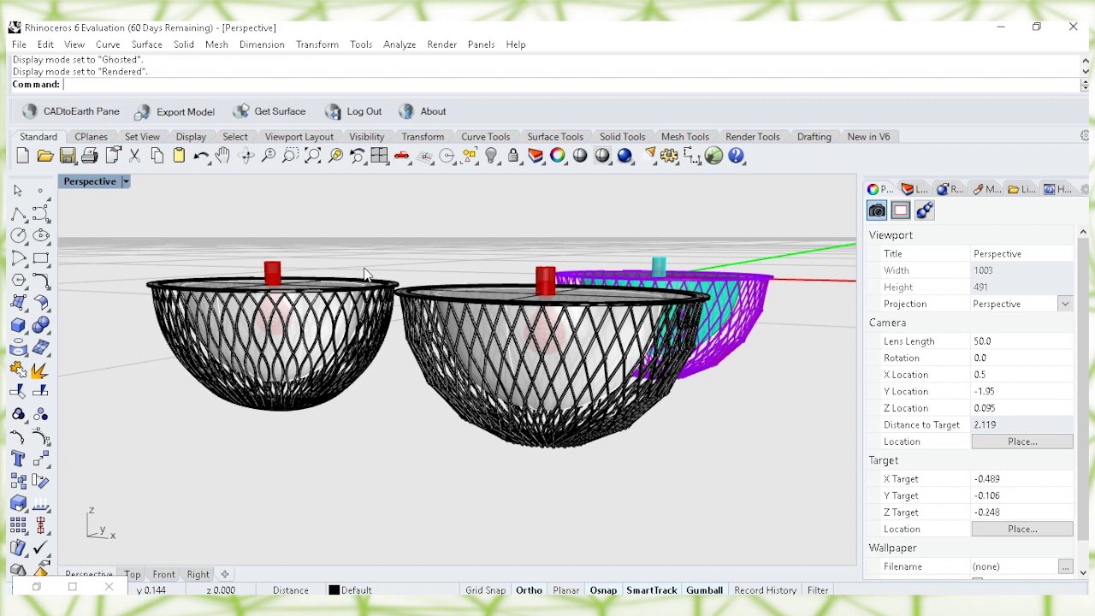